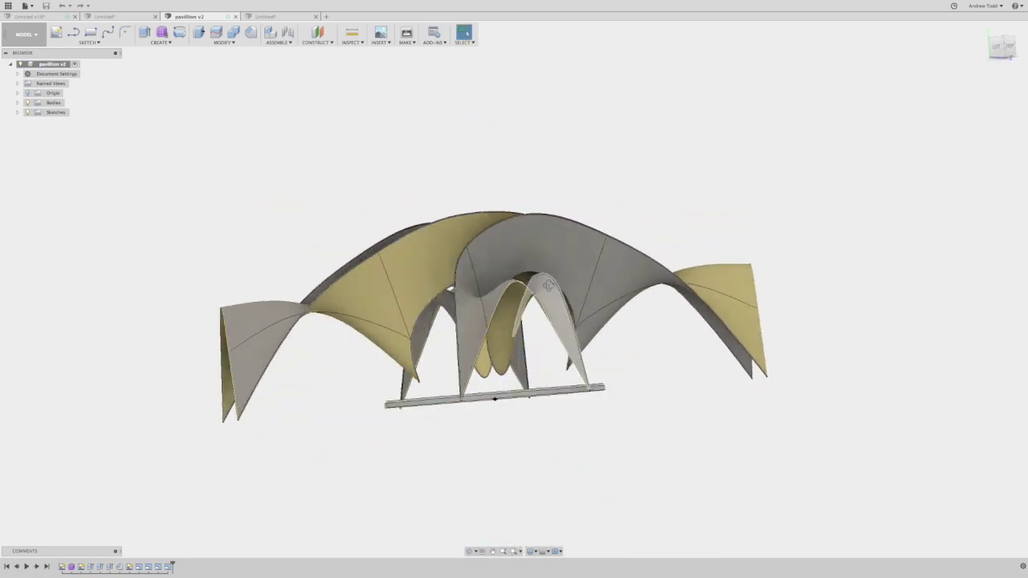
scroll(648, 408, "down", 3)
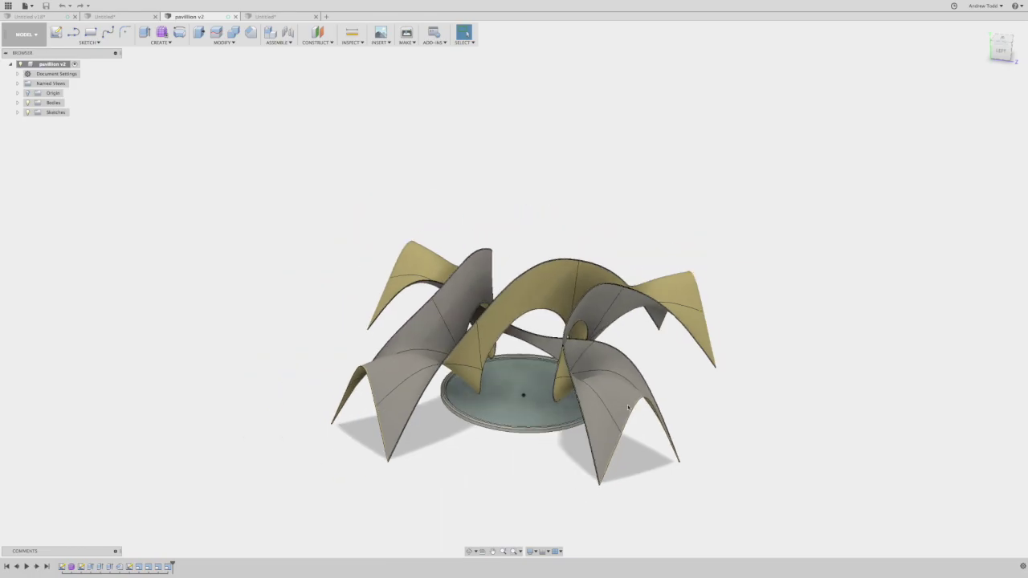
scroll(645, 398, "up", 5)
middle_click_drag(645, 396, 622, 378, "shift")
scroll(662, 412, "up", 5)
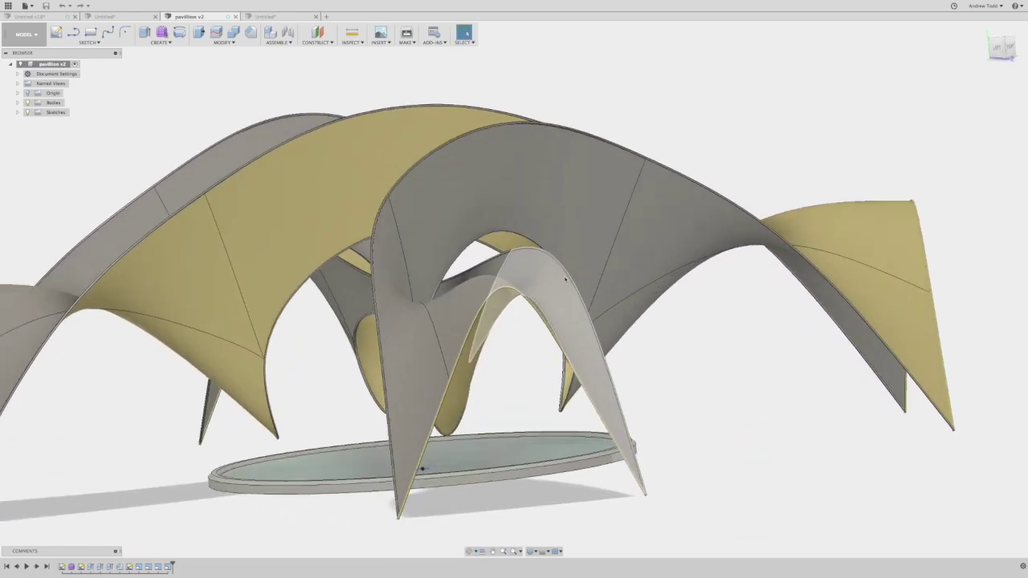
Step: In the empty untitled design, create a four-sided T-spline face on the ground plane, about 0.35 in wide with one corner at the origin
left_click(257, 17)
left_click(690, 305)
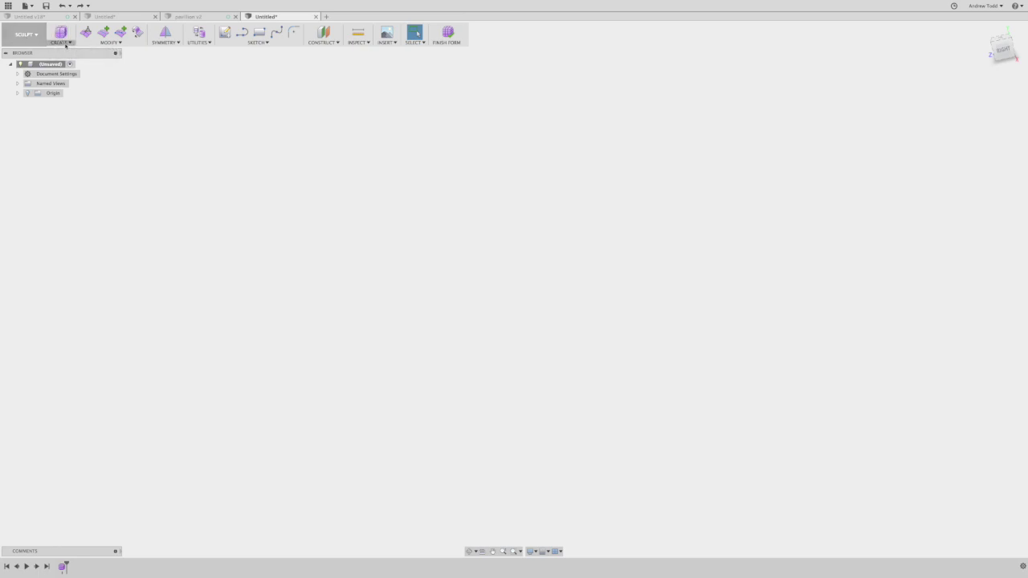
left_click(65, 43)
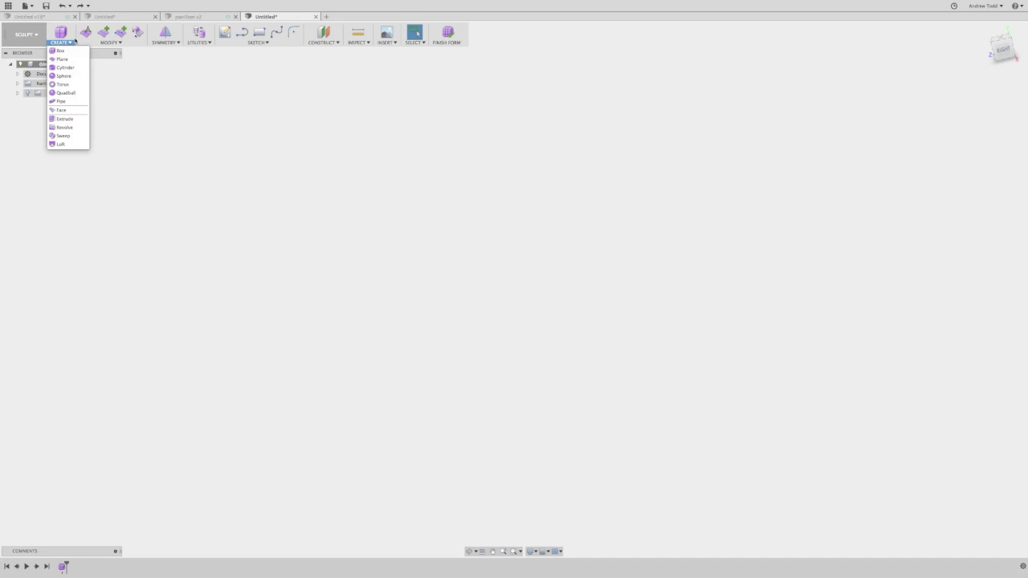
left_click(64, 112)
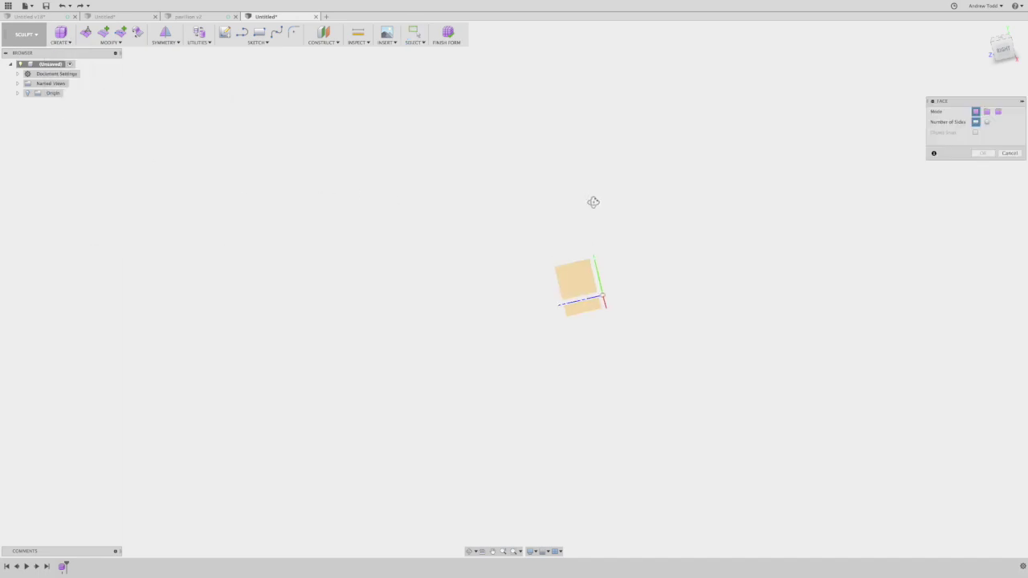
left_click(599, 316)
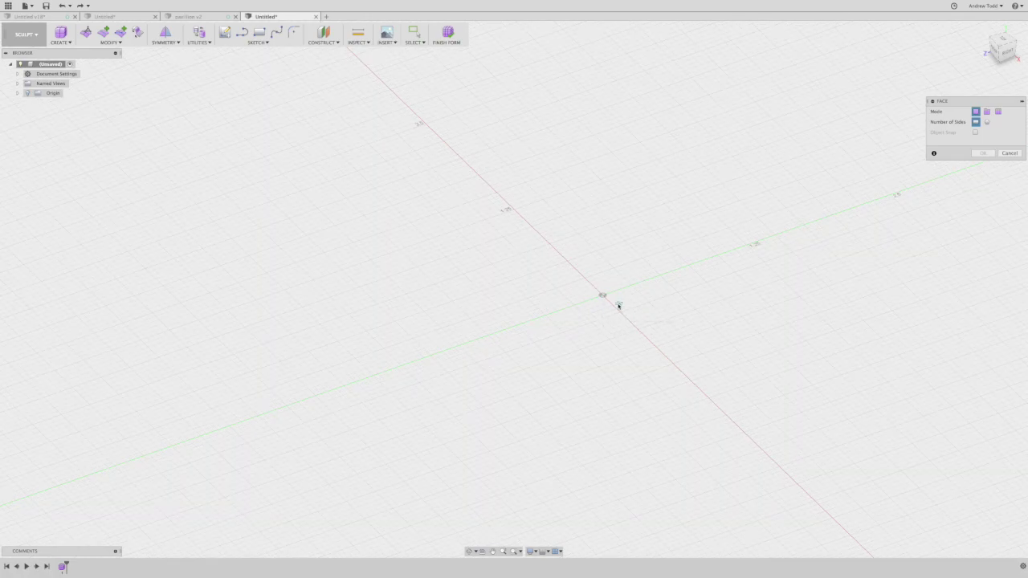
left_click(603, 296)
left_click(628, 320)
left_click(564, 341)
left_click(541, 319)
left_click(1002, 46)
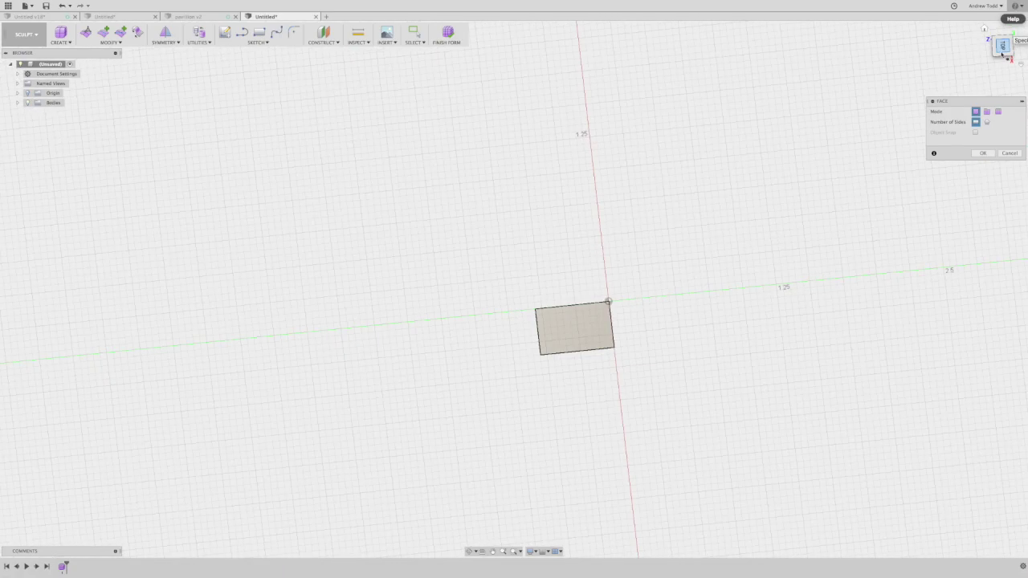
left_click(982, 153)
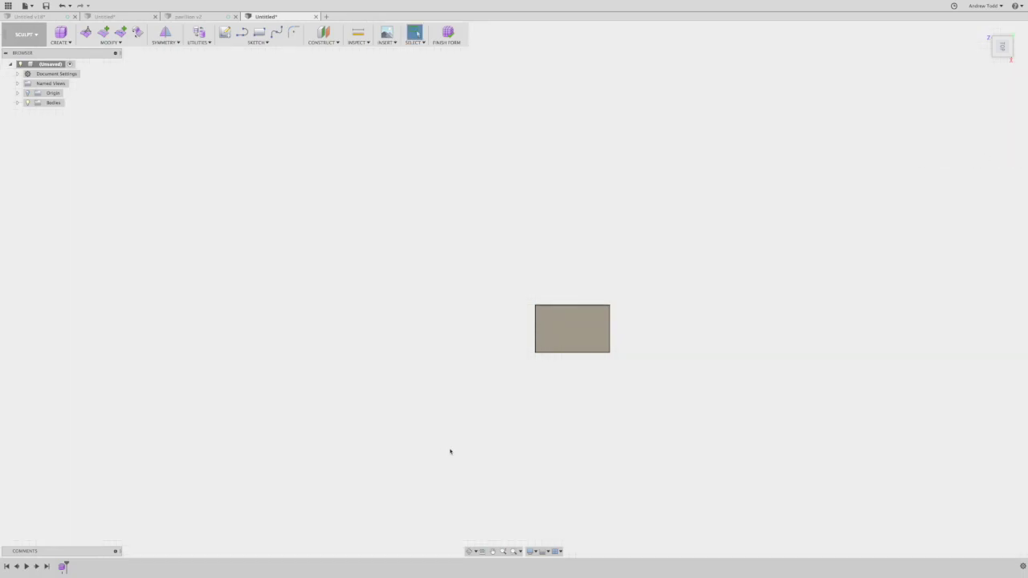
Step: With Edit Form, extend the face's outer short edge by 0.50 in, away from the origin, to add a second face
left_click(536, 337)
right_click(434, 311)
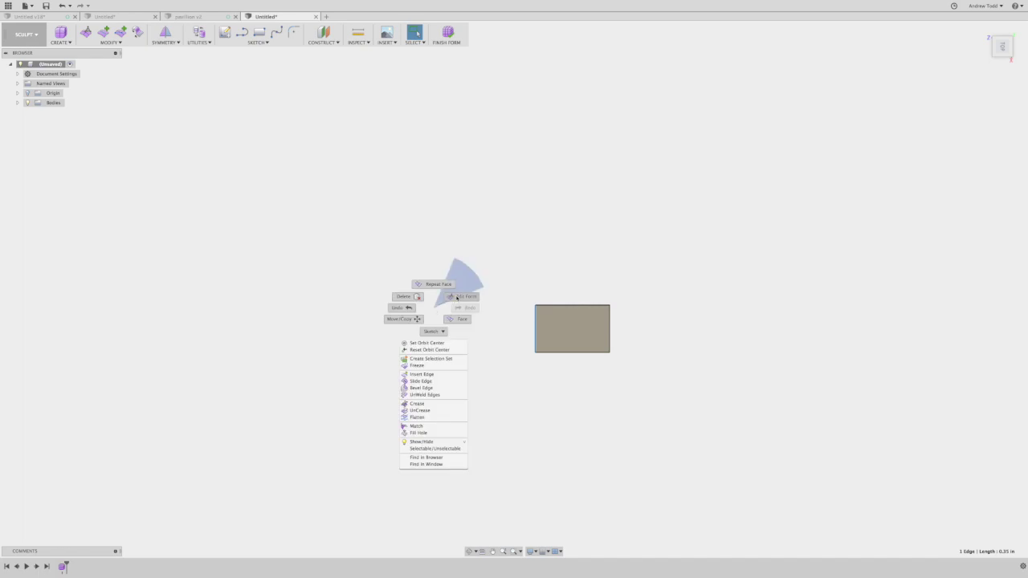
left_click(456, 297)
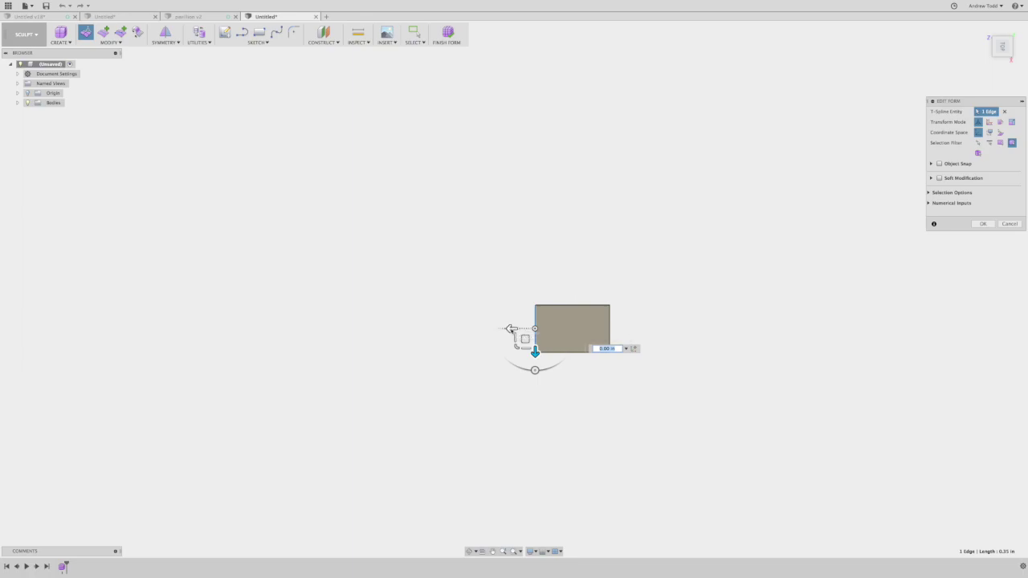
left_click_drag(510, 329, 442, 329)
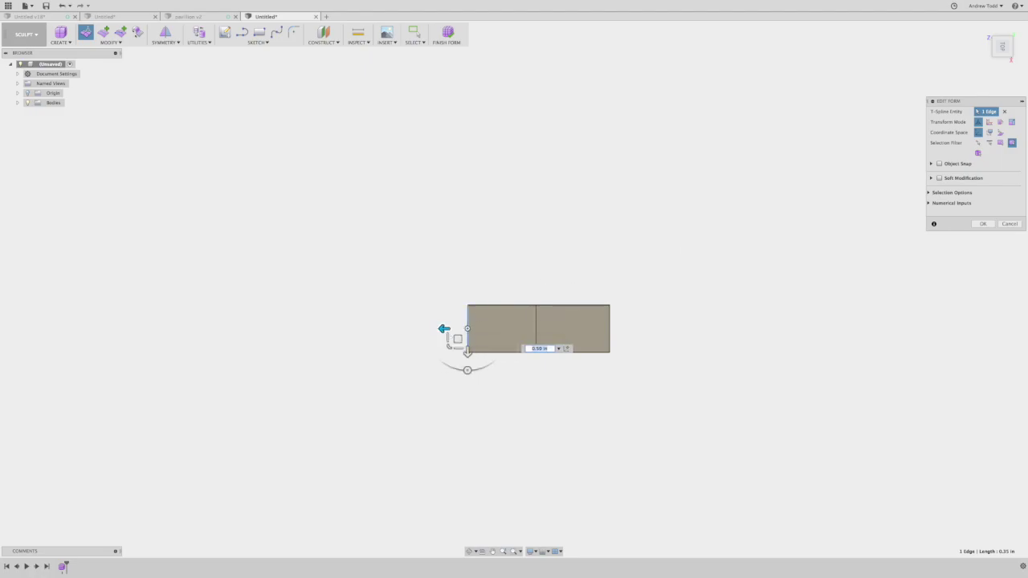
left_click(985, 224)
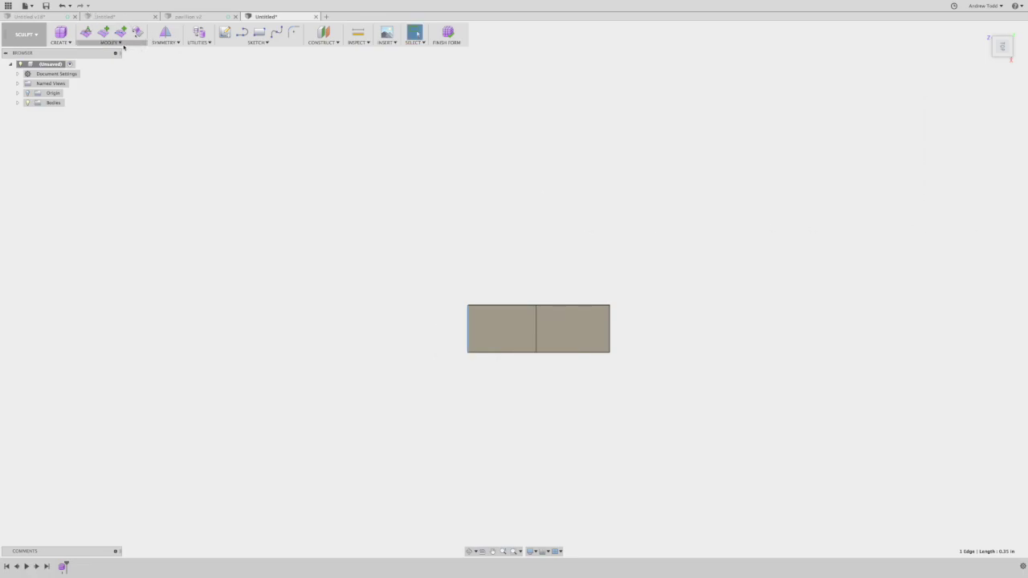
Step: Mirror-duplicate the two-face T-spline body across the YZ plane with welding on
left_click(169, 43)
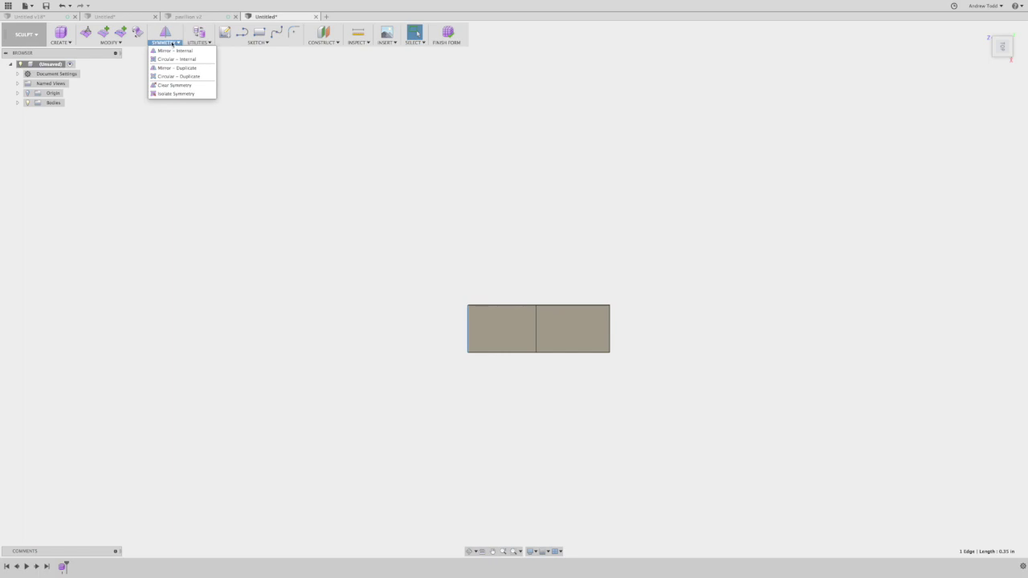
left_click(187, 69)
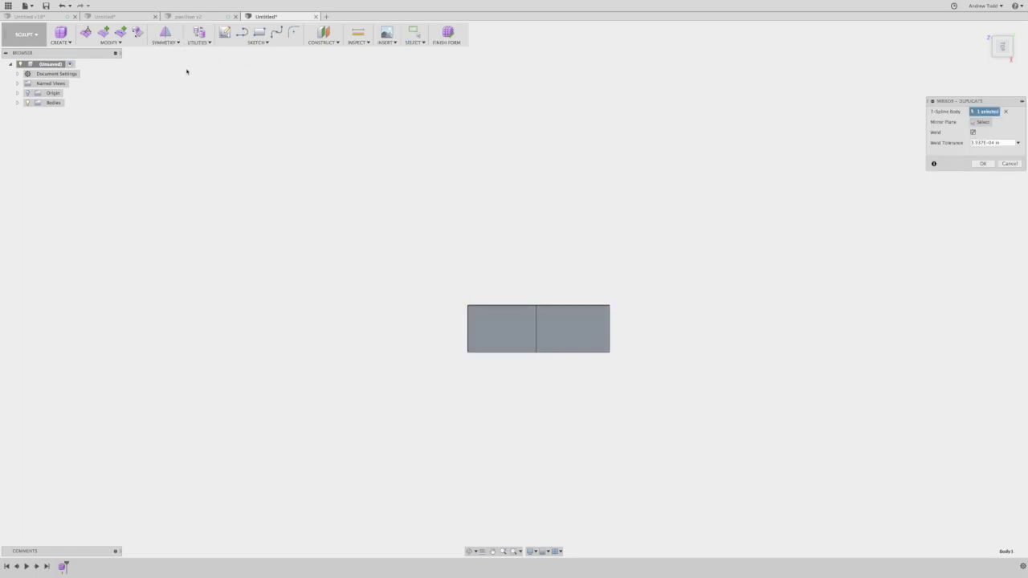
mouse_move(562, 212)
middle_mouse_down("shift")
mouse_move(571, 201)
mouse_move(579, 216)
mouse_move(553, 214)
middle_mouse_up("shift")
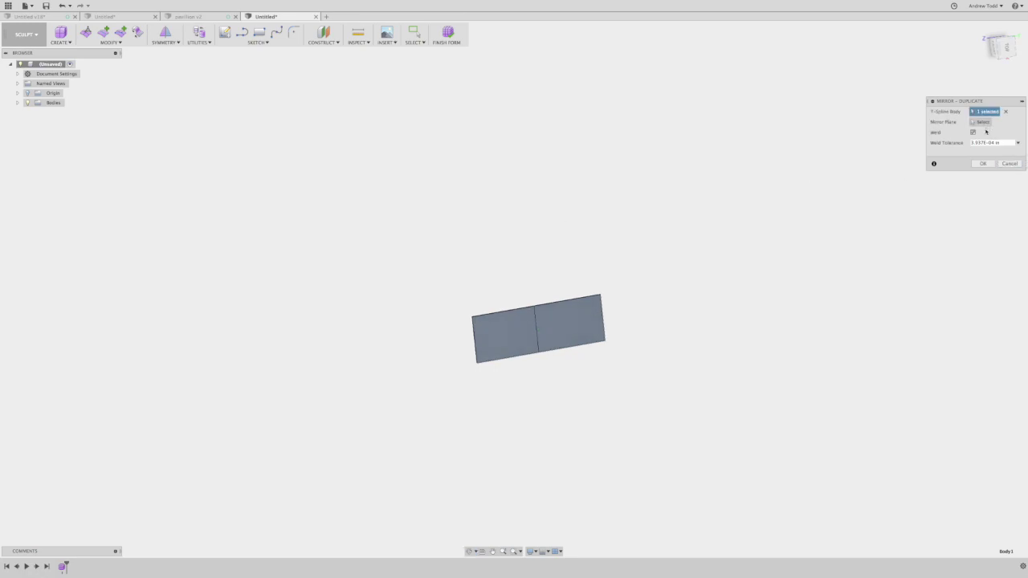
left_click(556, 314)
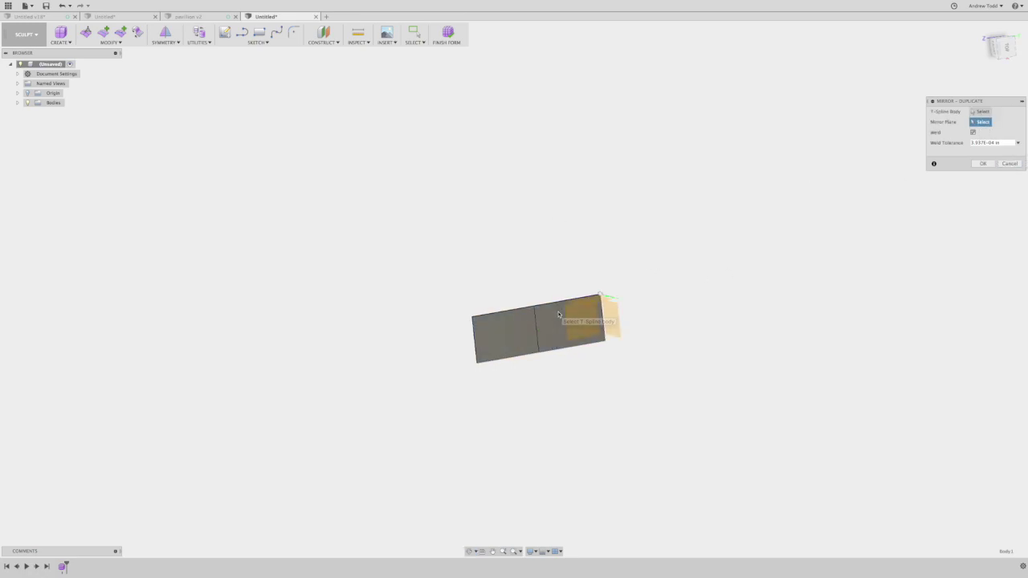
middle_click_drag(718, 255, 655, 222, "shift")
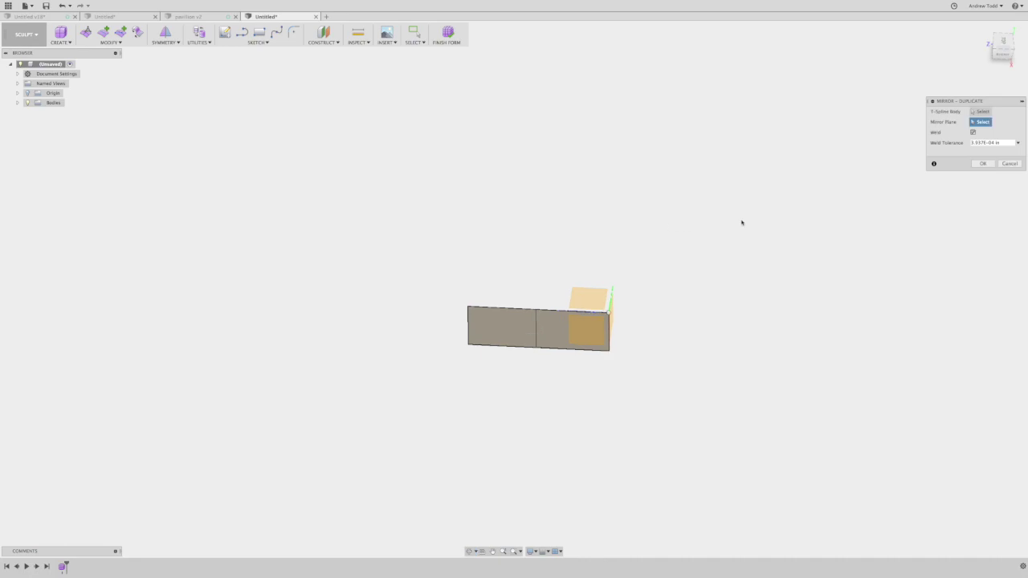
left_click(983, 164)
left_click(588, 306)
middle_click_drag(587, 296, 625, 320, "shift")
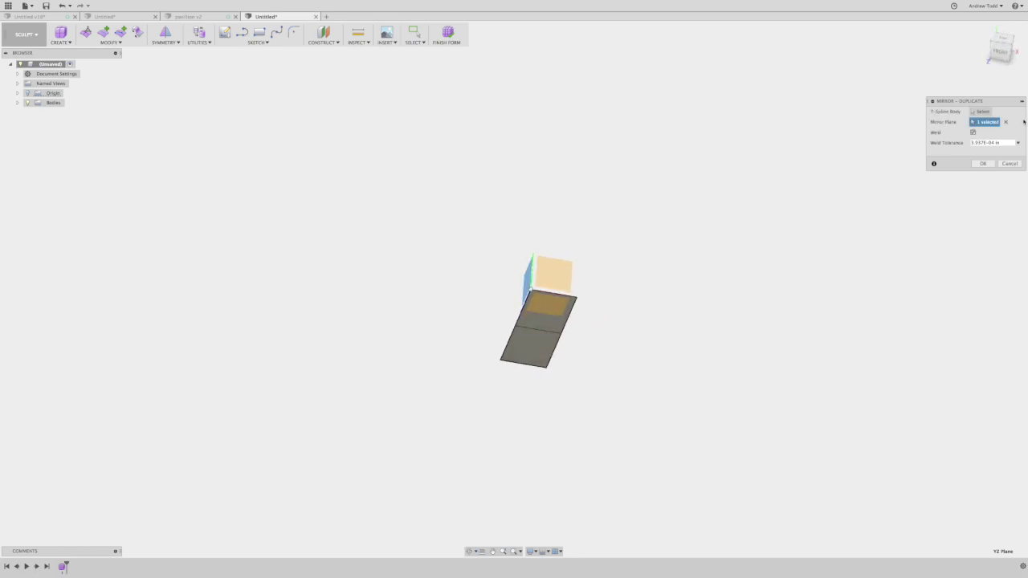
left_click(982, 164)
left_click(981, 113)
left_click(552, 320)
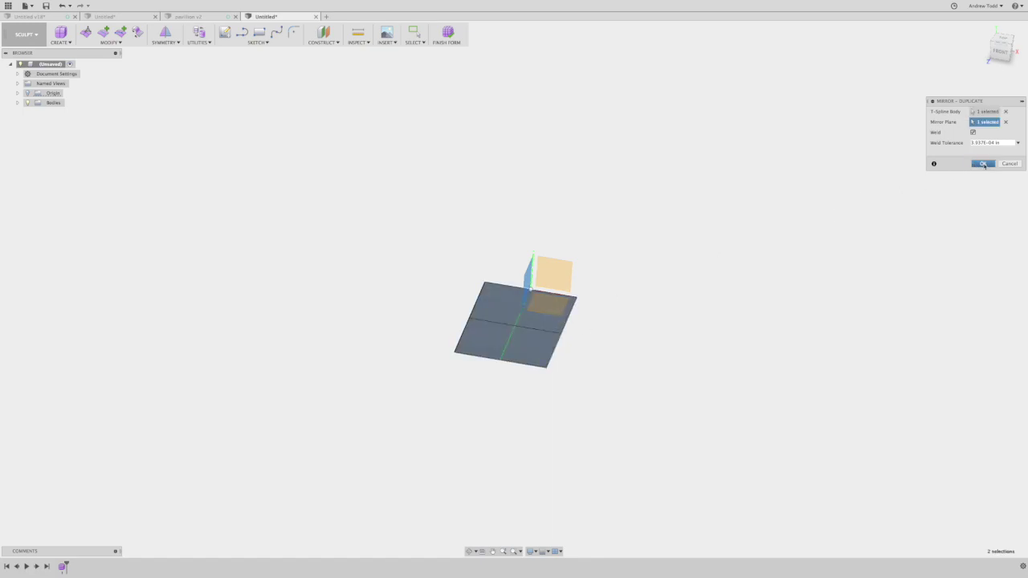
left_click(984, 164)
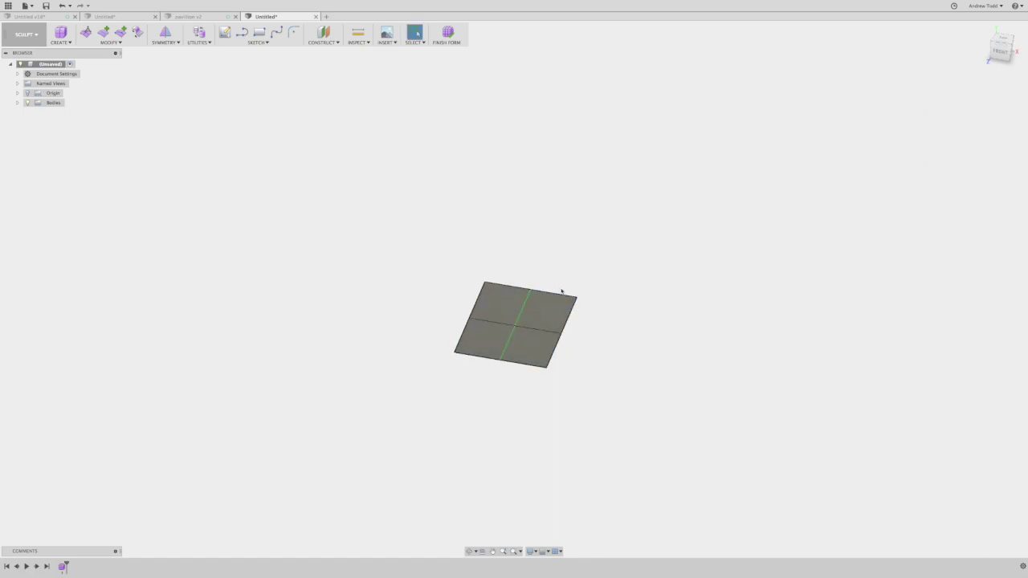
Step: Use Edit Form to pull up the symmetry-line vertex at the end farthest from the origin, forming a peak
right_click(656, 309)
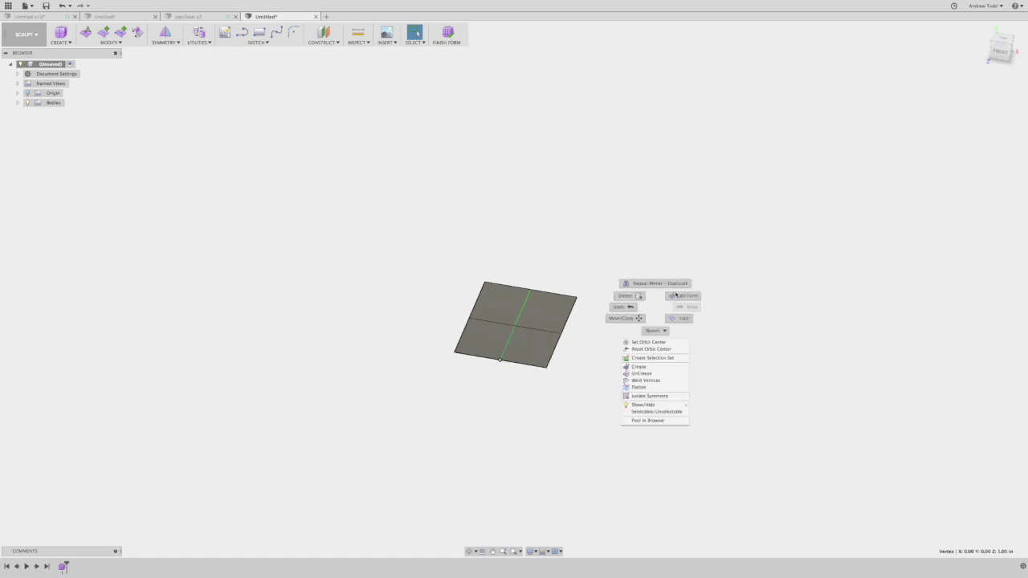
left_click(680, 295)
middle_click_drag(496, 333, 480, 306, "shift")
left_click_drag(474, 313, 464, 196)
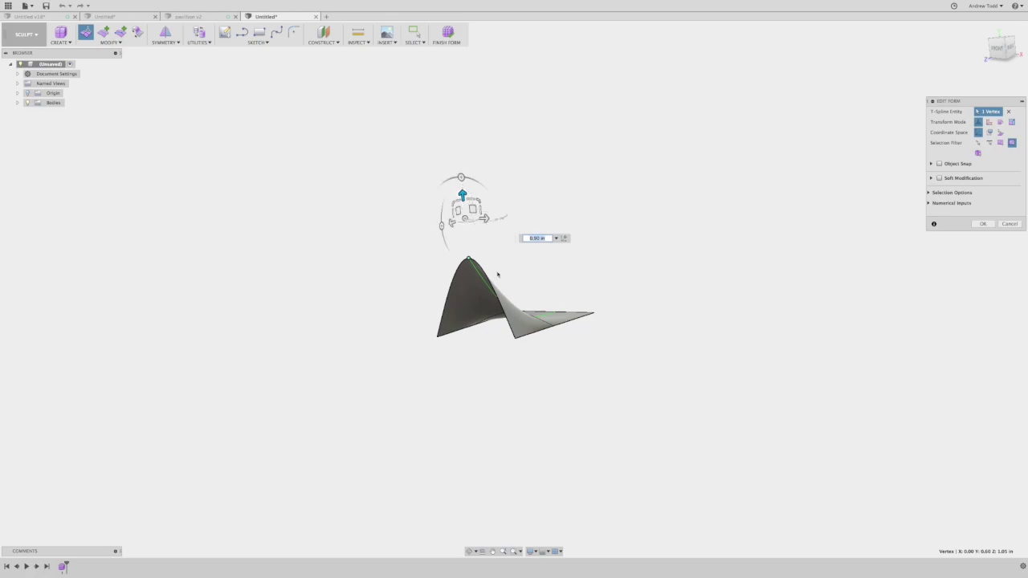
Step: Raise the two corner vertices at the origin end of the surface together by about 0.75 in
middle_click_drag(546, 263, 505, 290, "shift")
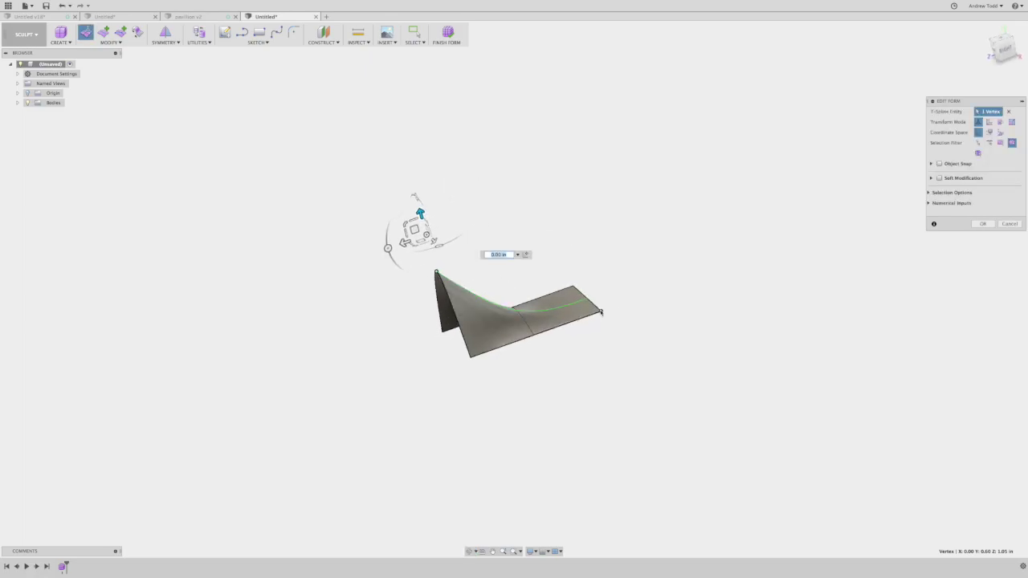
left_click(601, 312)
left_click(573, 287, "shift")
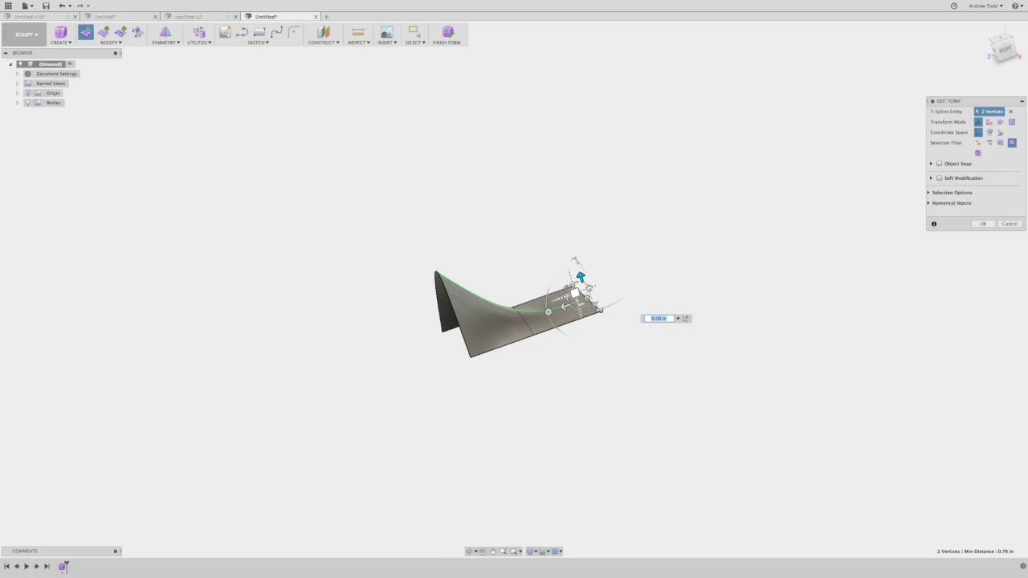
left_click_drag(581, 277, 556, 186)
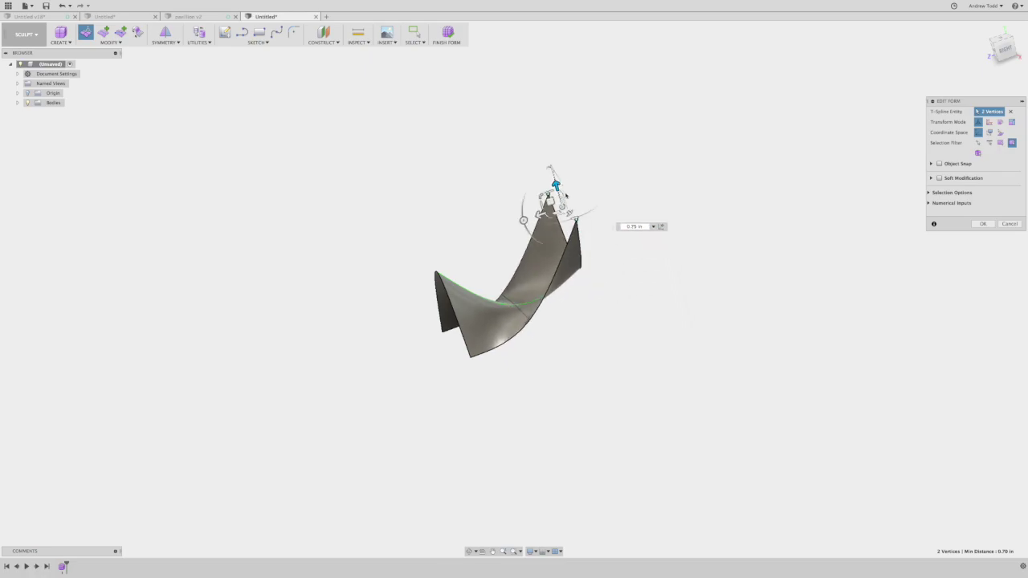
Step: Pull up the middle vertex on the symmetry line so the centre of the surface arches upward
middle_click_drag(585, 226, 508, 310, "shift")
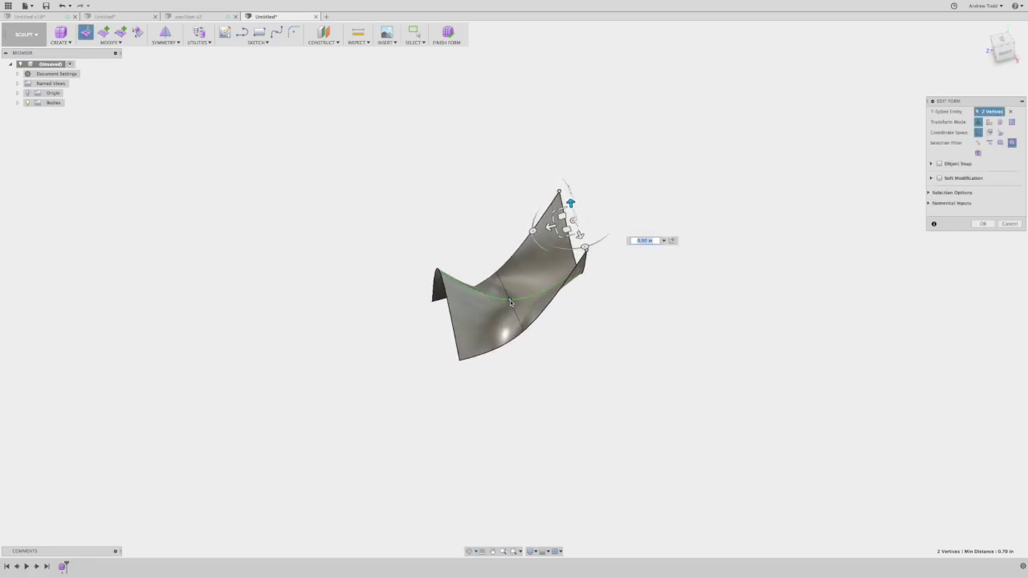
left_click(510, 299)
left_click_drag(508, 281, 497, 188)
Step: Raise the symmetry line's peaked end vertex and its middle vertex further to heighten the arch
middle_click_drag(485, 286, 456, 269, "shift")
left_click(436, 266)
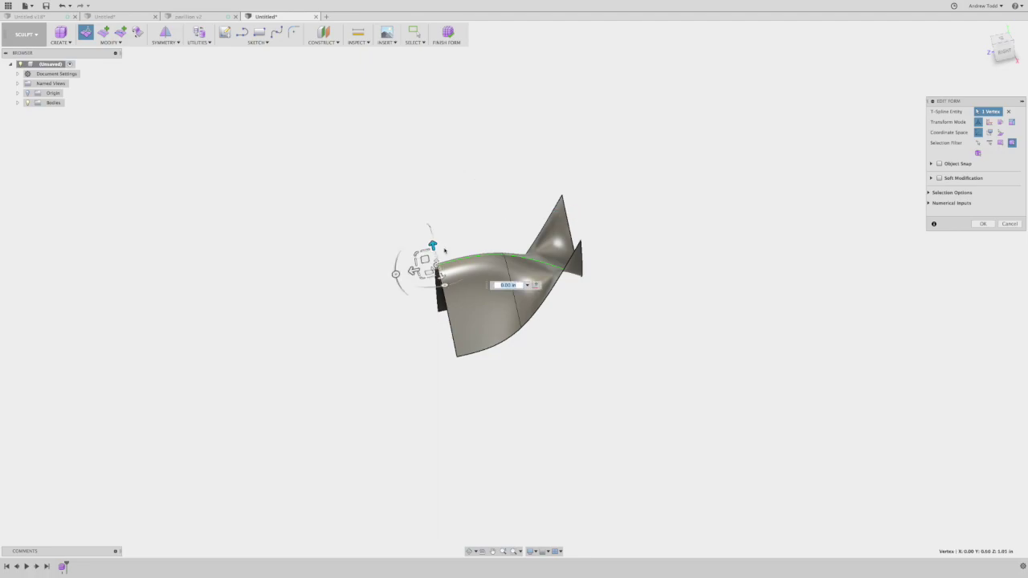
left_click_drag(433, 245, 428, 215)
left_click(503, 253)
left_click_drag(499, 230, 496, 209)
Step: Pull up the vertex midway along the surface's long side edge, keeping the mirrored side matched
middle_click_drag(506, 258, 546, 307, "shift")
left_click(551, 309)
left_click_drag(537, 286, 522, 213)
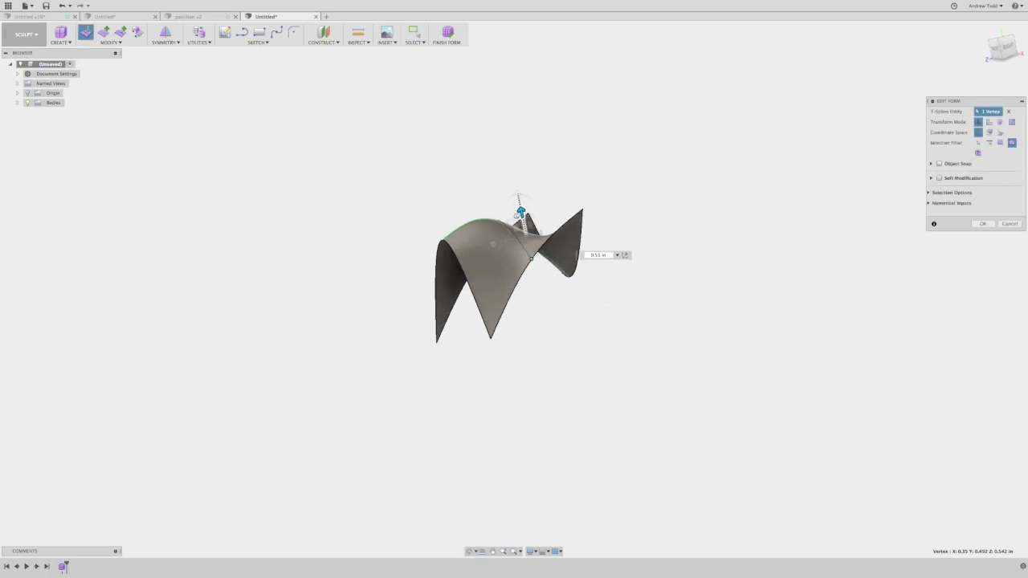
Step: Raise the mirrored corner vertices at the origin end to a height of 1.00 in and finish the form edit
mouse_move(561, 267)
middle_mouse_down("shift")
mouse_move(525, 270)
mouse_move(536, 276)
mouse_move(528, 284)
mouse_move(549, 253)
middle_mouse_up("shift")
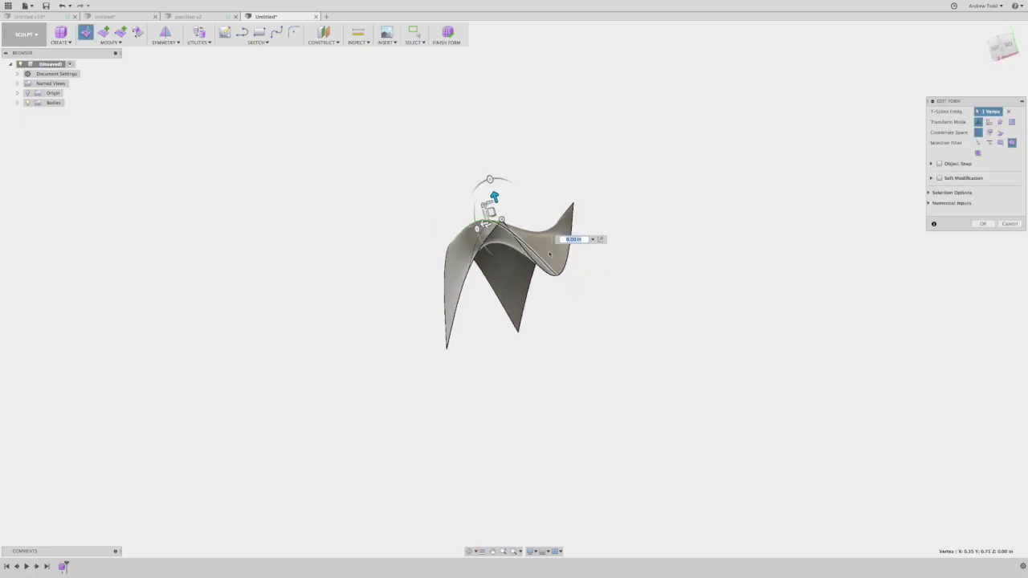
left_click_drag(496, 199, 486, 167)
middle_click_drag(490, 271, 590, 319, "shift")
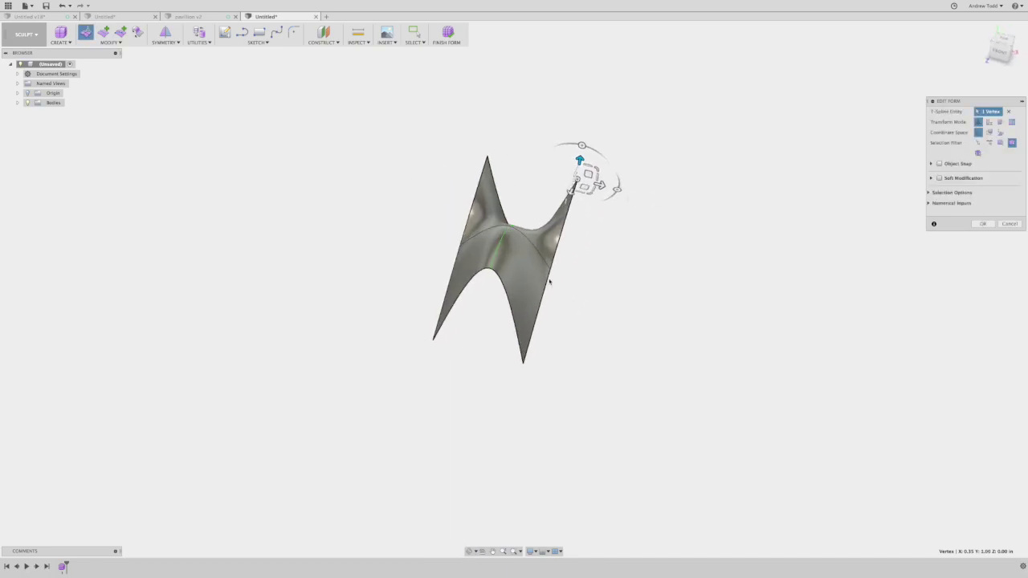
middle_click_drag(560, 281, 556, 278, "shift")
left_click(986, 224)
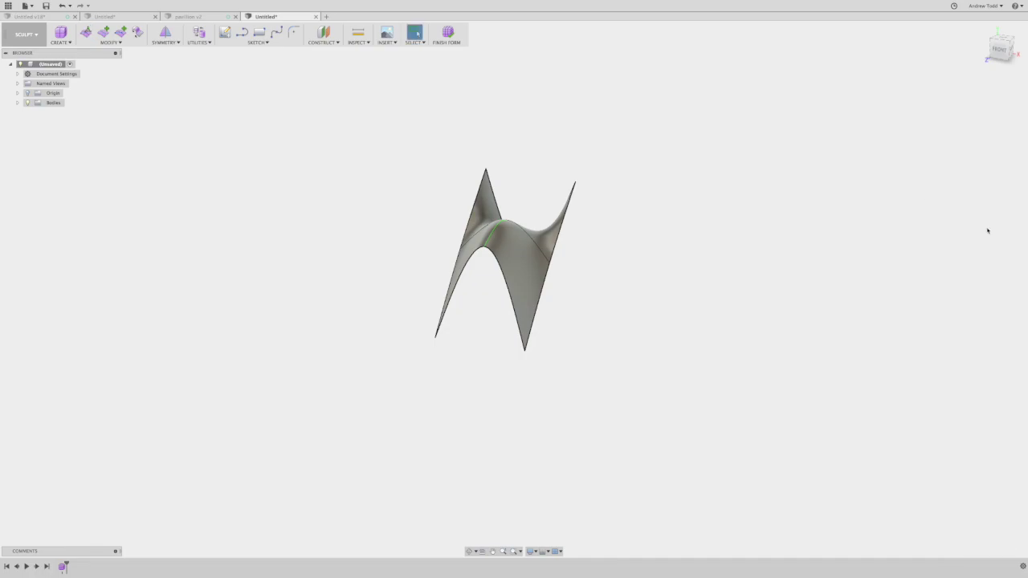
left_click(171, 43)
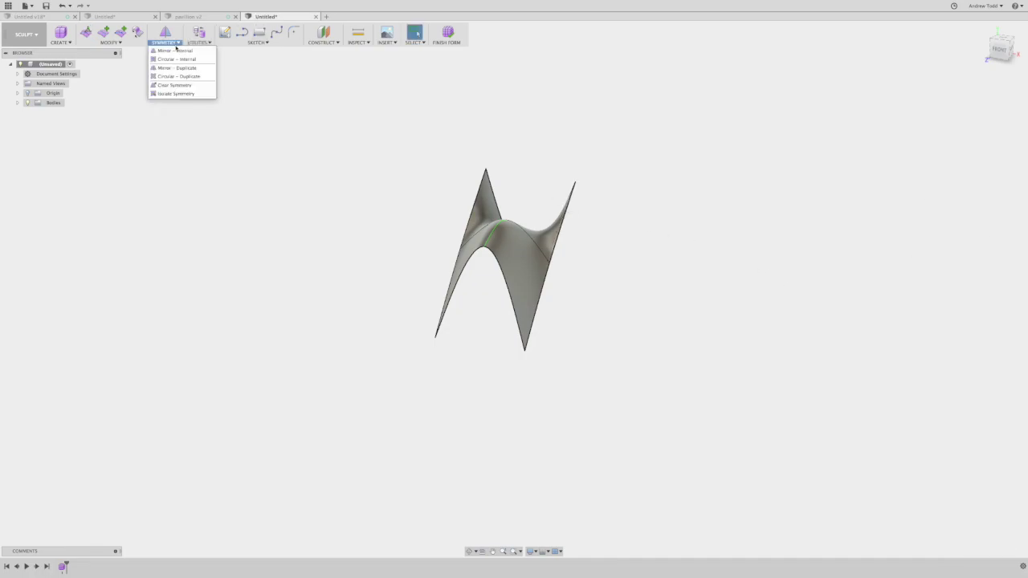
left_click(175, 76)
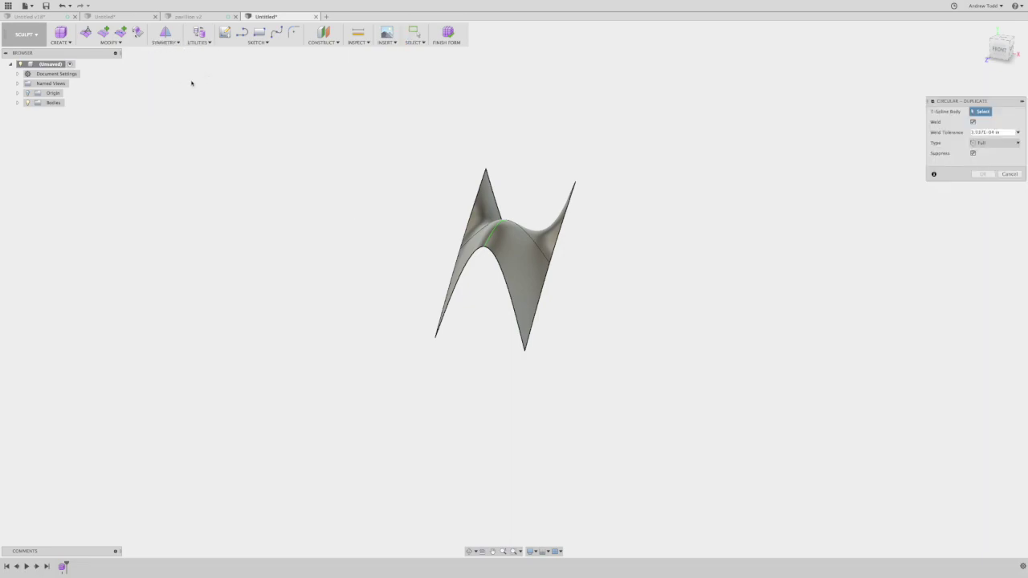
middle_click_drag(591, 173, 575, 170, "shift")
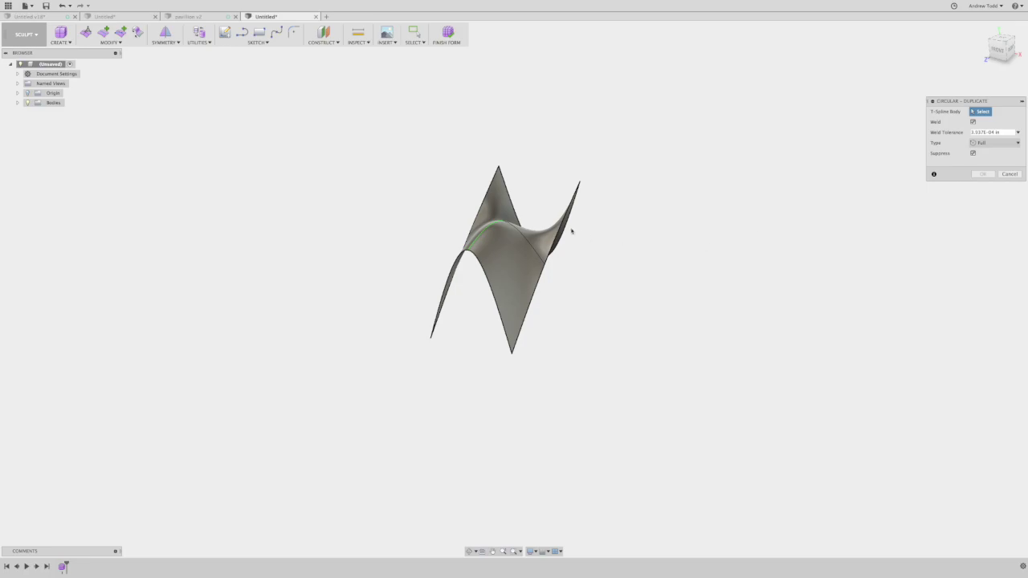
left_click(508, 252)
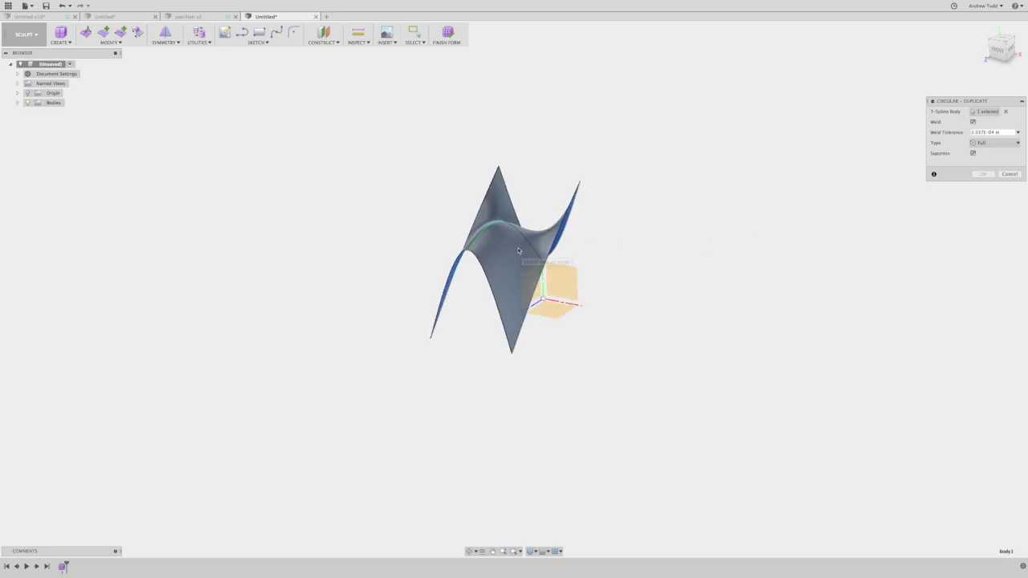
middle_click_drag(660, 195, 594, 222, "shift")
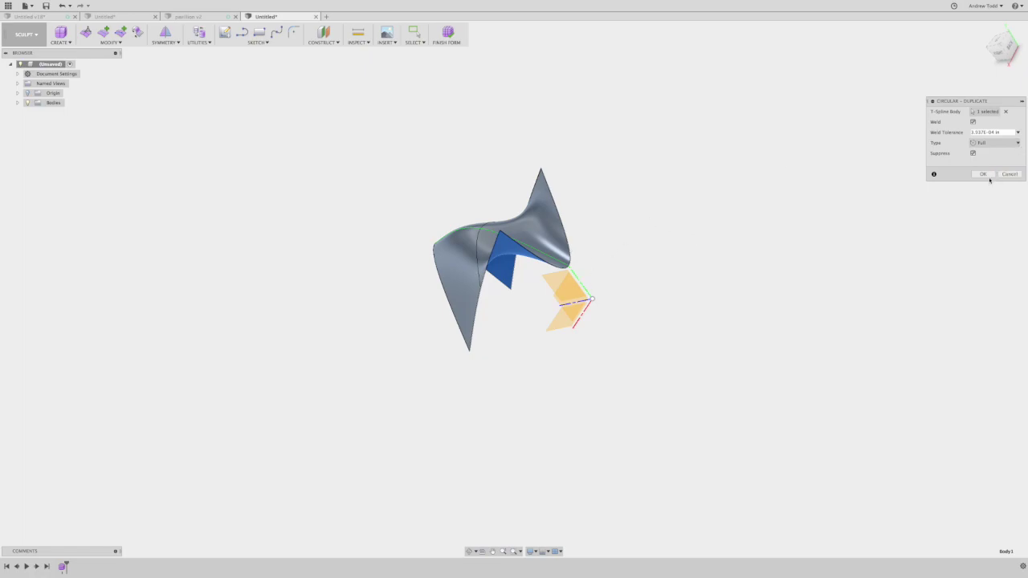
left_click(1009, 175)
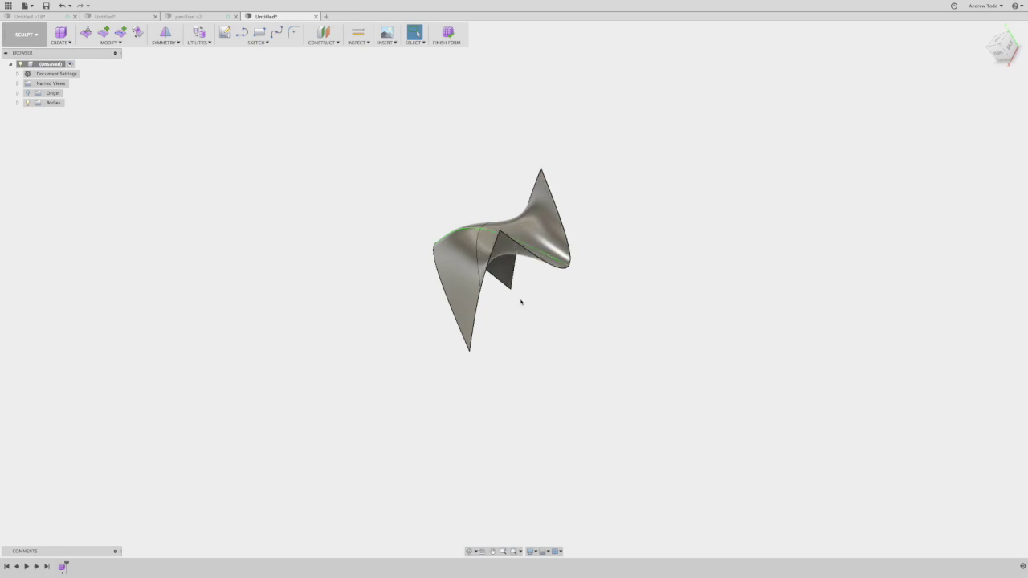
Step: Show the origin and move the arched T-spline body 1.20 in along Z, away from the origin
middle_click_drag(537, 287, 554, 260, "shift")
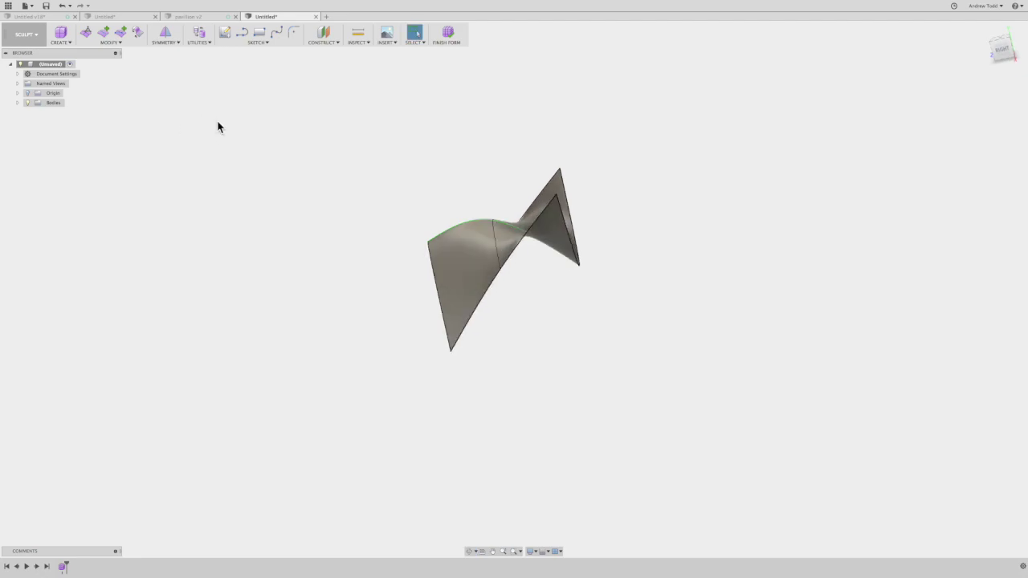
left_click(18, 102)
left_click(59, 113)
right_click(59, 115)
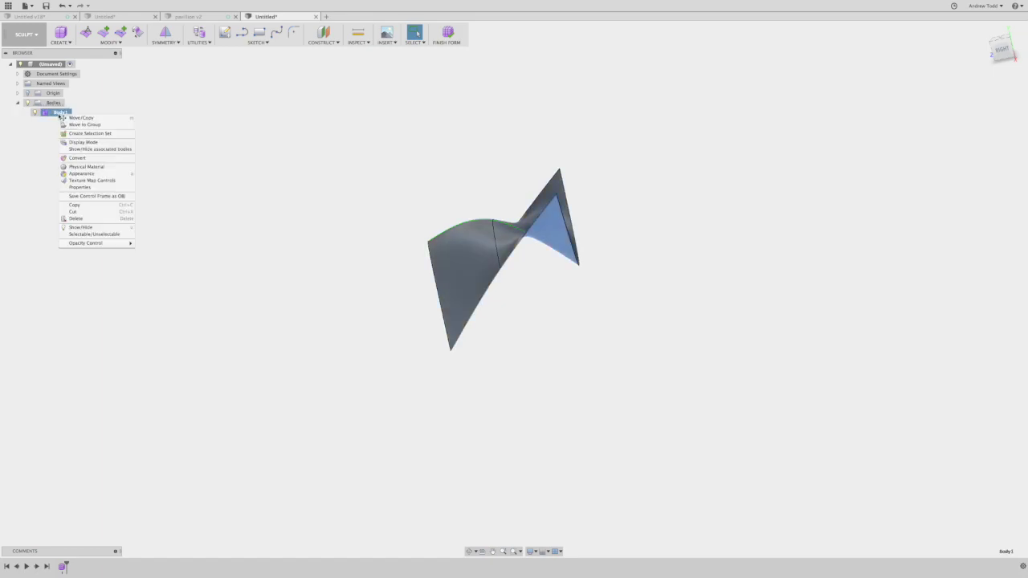
left_click(73, 119)
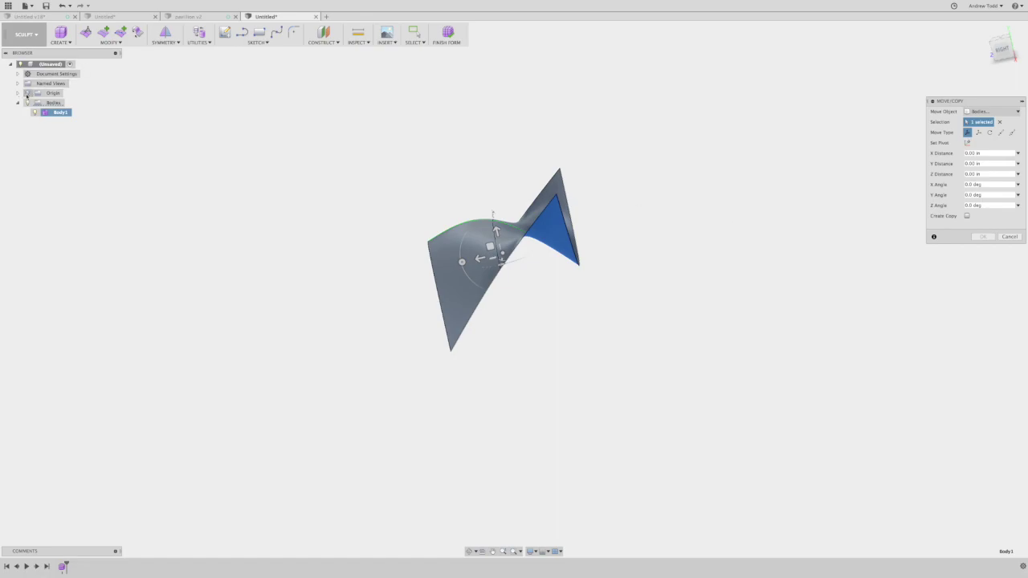
left_click(28, 94)
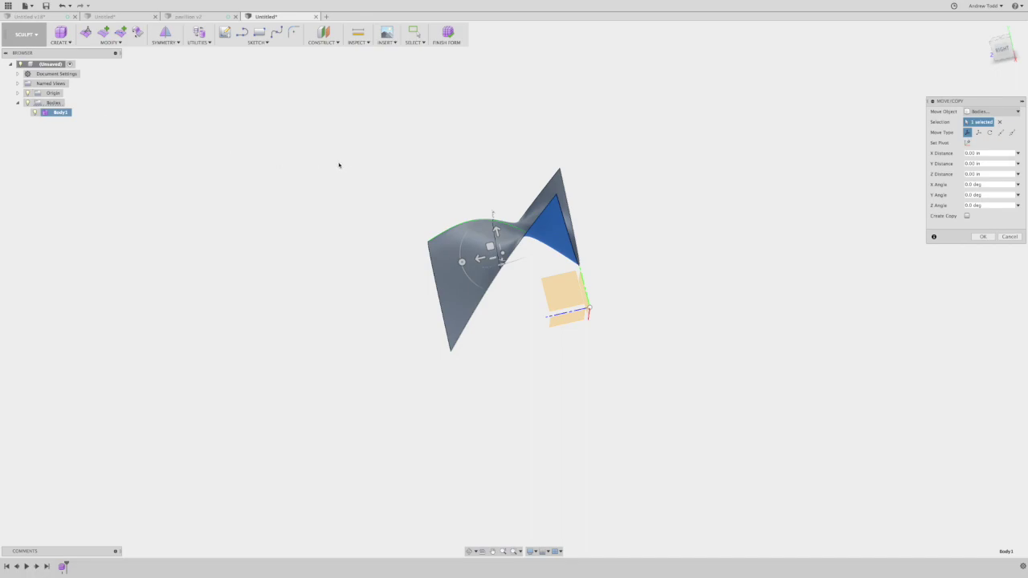
left_click(28, 93)
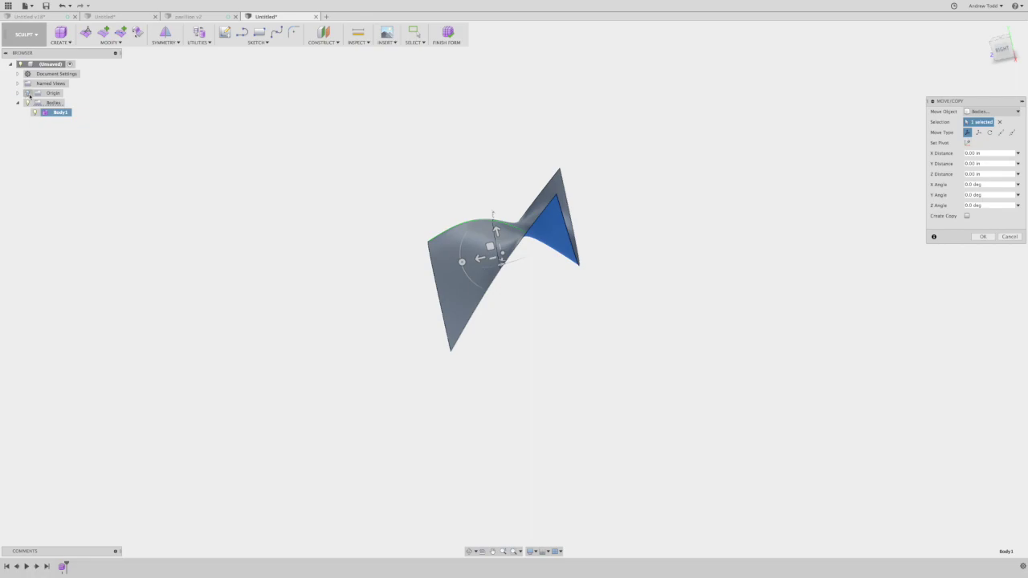
left_click(28, 93)
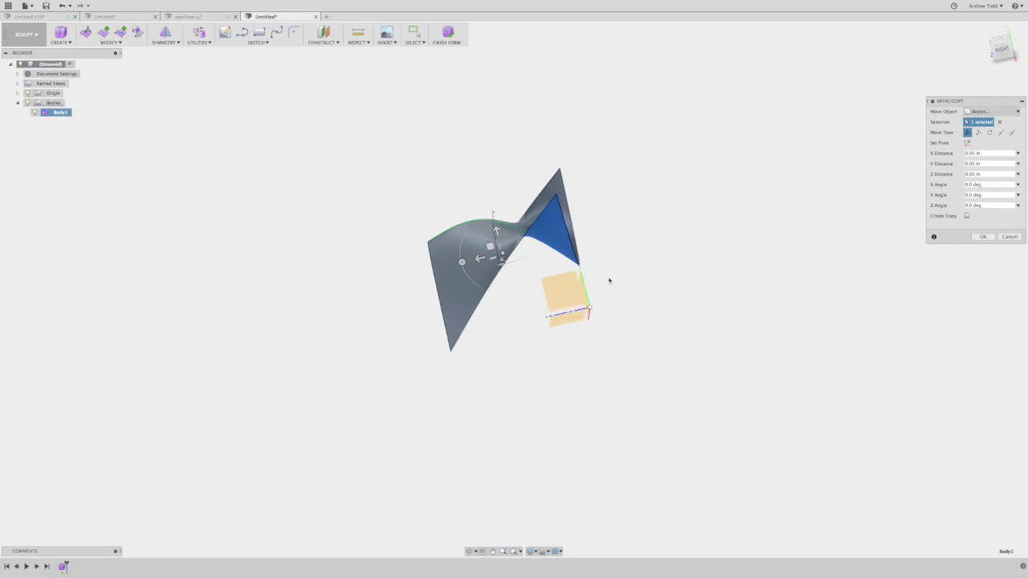
left_click_drag(480, 259, 319, 277)
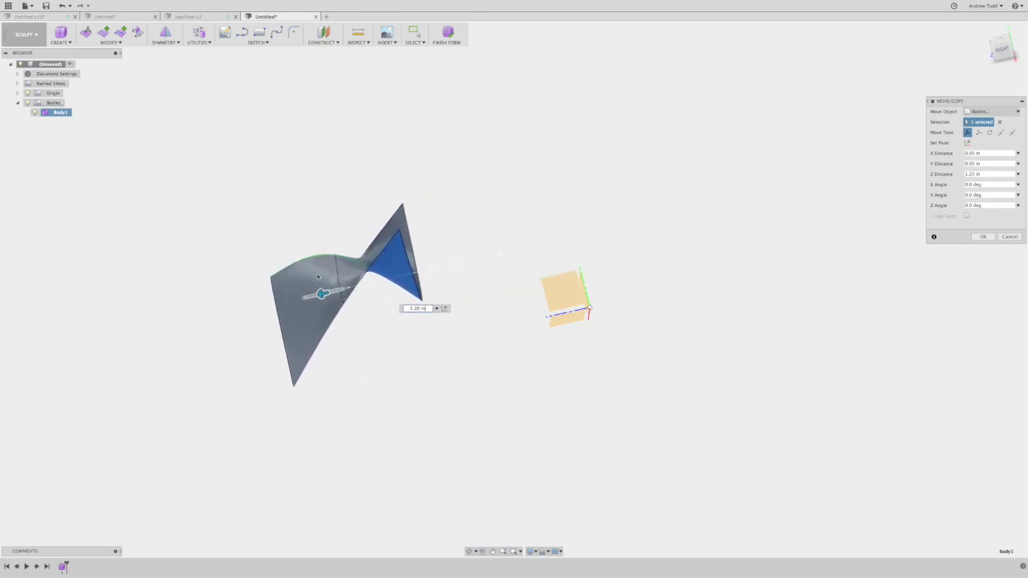
middle_click_drag(308, 249, 342, 239, "shift")
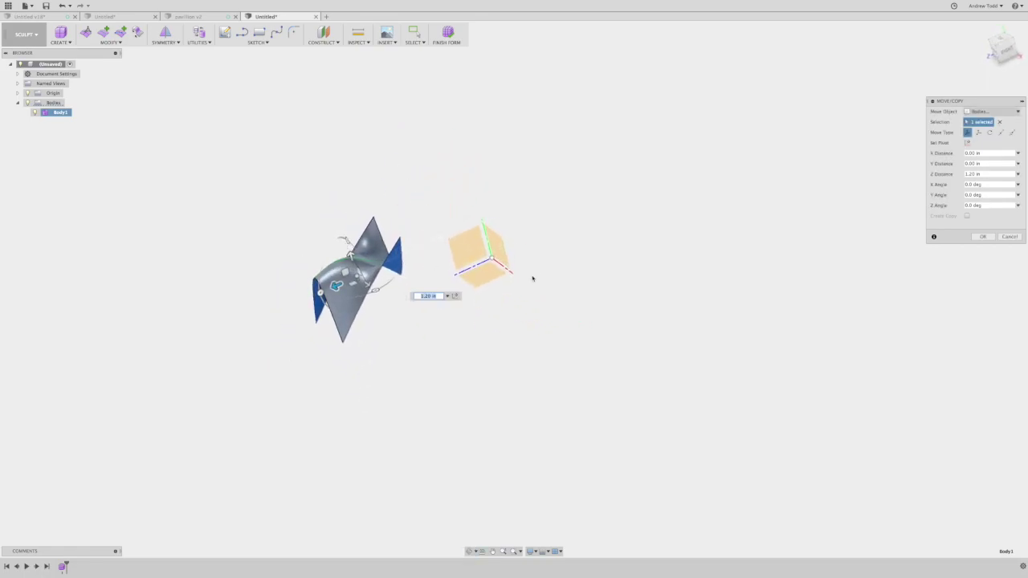
left_click(983, 237)
Step: Create a full circular duplicate of the arched body about the vertical Y axis with a quantity of 4
middle_click_drag(737, 220, 666, 249, "shift")
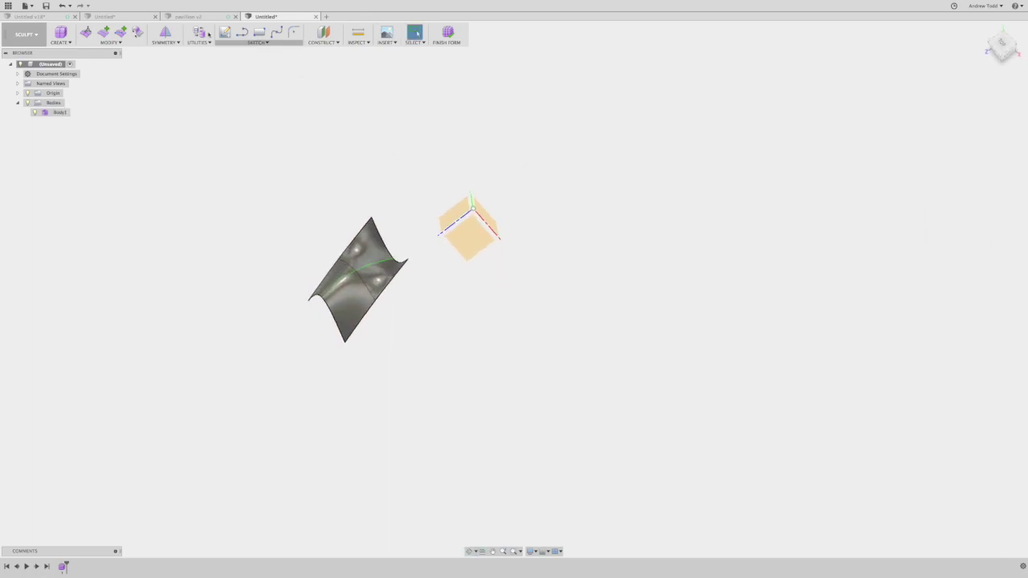
left_click(171, 43)
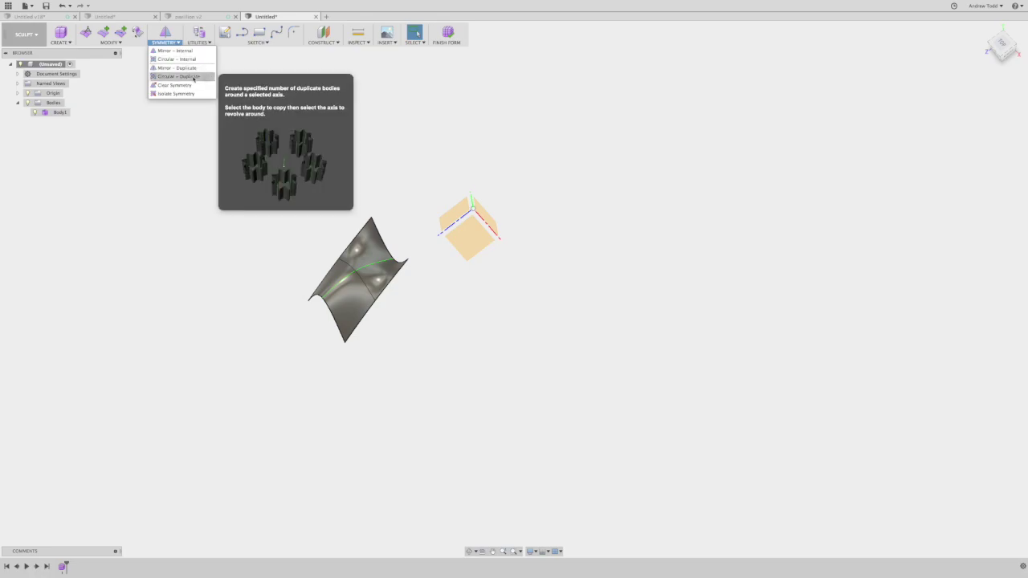
left_click(178, 76)
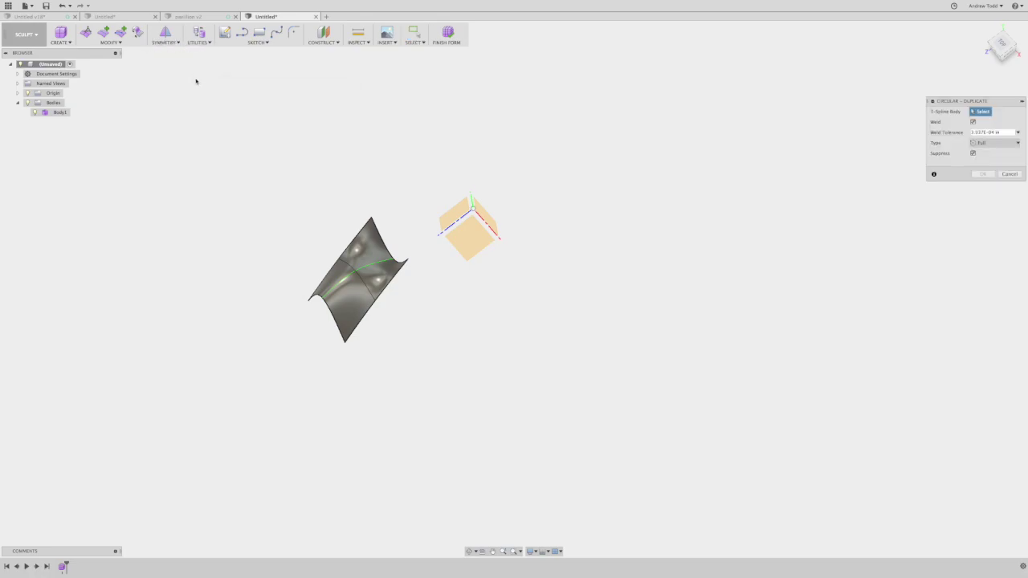
left_click(364, 248)
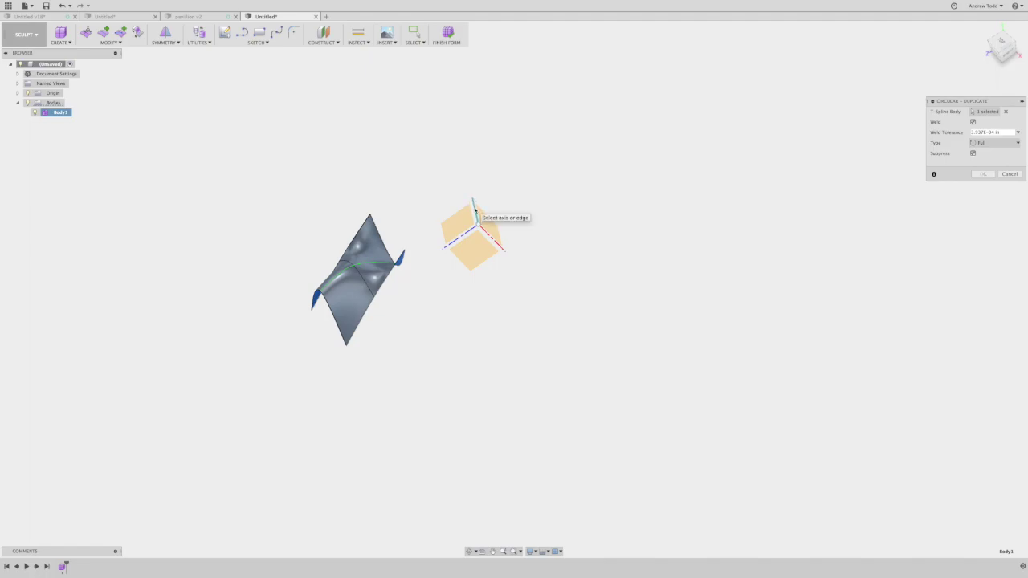
left_click(474, 211)
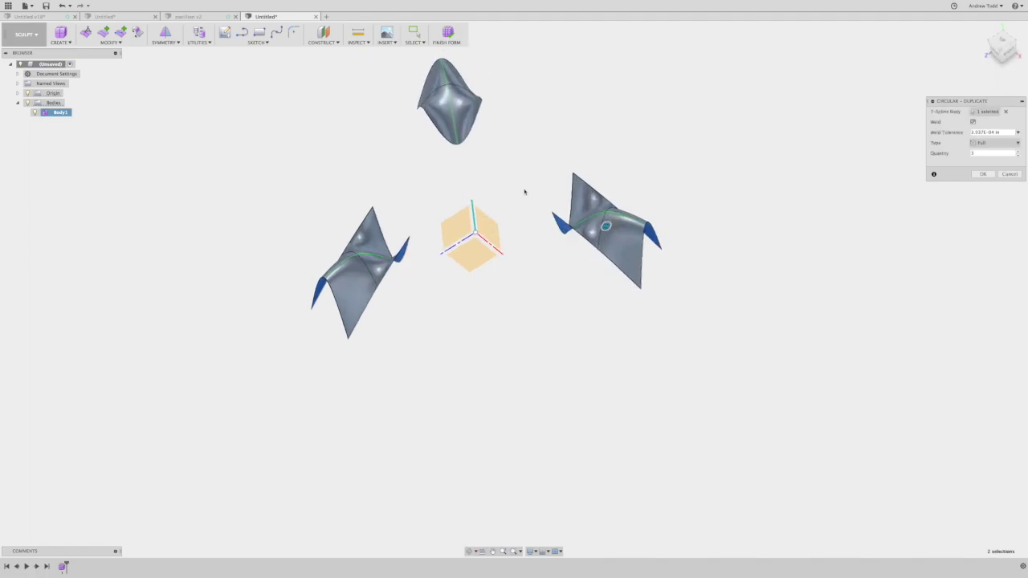
left_click(1019, 151)
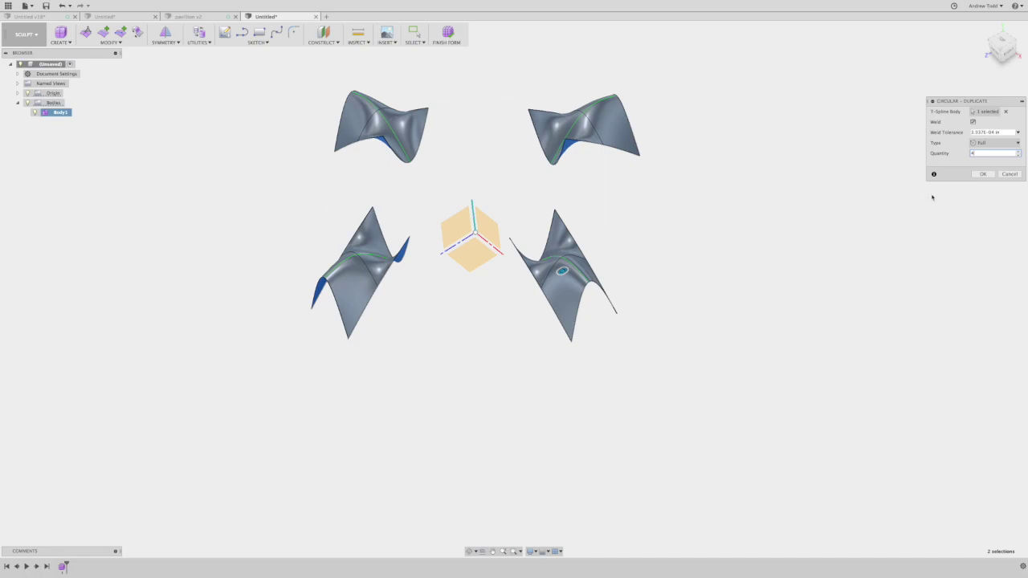
left_click(982, 175)
Step: Insert a single simple edge at location 0.50 beside the original surface's long side edge
middle_click_drag(501, 177, 486, 204, "shift")
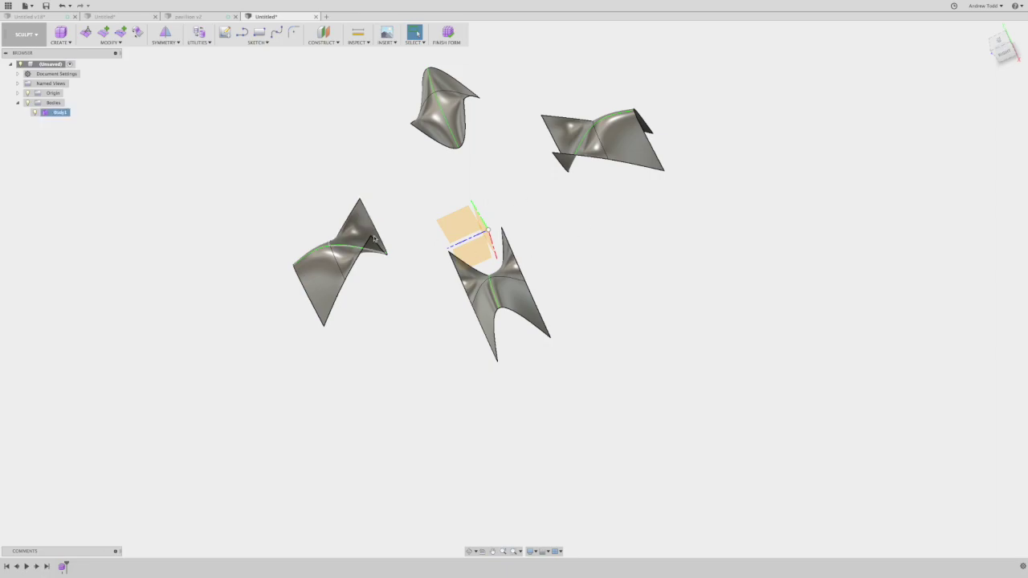
mouse_move(390, 232)
middle_mouse_down("shift")
mouse_move(416, 232)
mouse_move(402, 264)
mouse_move(398, 249)
middle_mouse_up("shift")
scroll(392, 253, "down", 3)
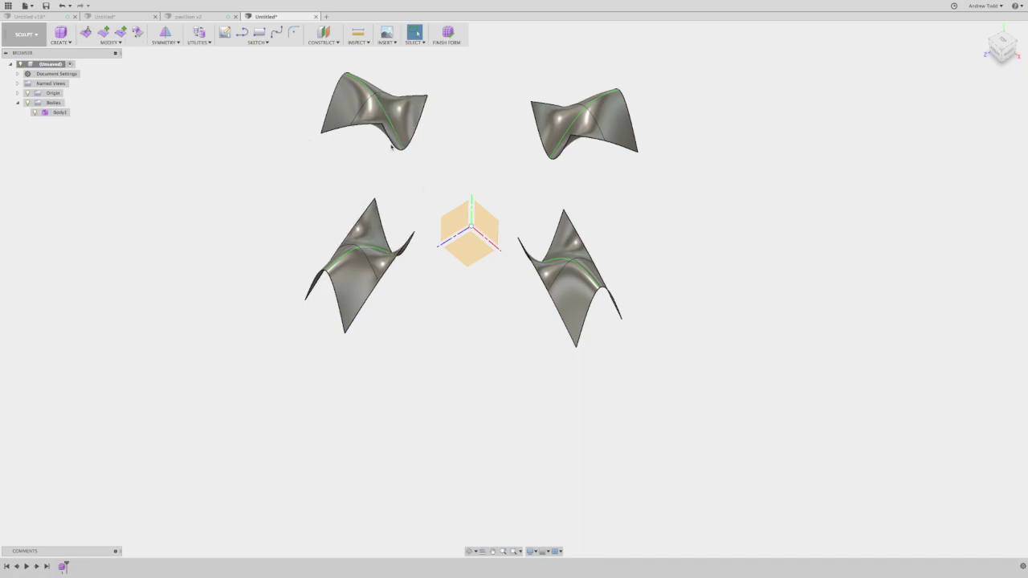
left_click(103, 33)
left_click(394, 257)
mouse_move(383, 246)
middle_mouse_down("shift")
mouse_move(396, 266)
mouse_move(390, 255)
middle_mouse_up("shift")
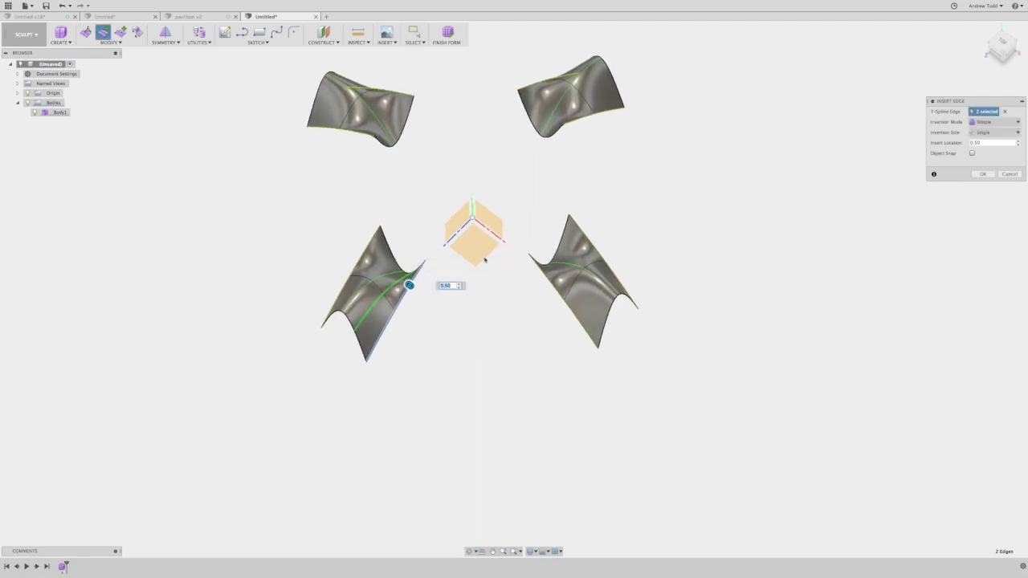
left_click(984, 174)
Step: Pull up the vertex at the inner end of the original surface's symmetry line, nearest the origin
middle_click_drag(429, 250, 468, 331, "shift")
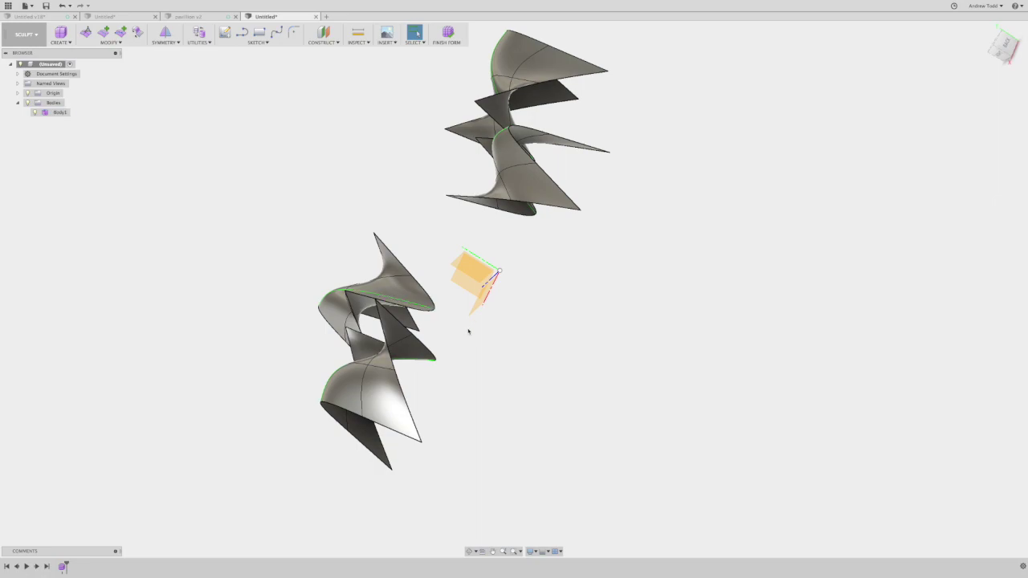
right_click(441, 281)
left_click(473, 269)
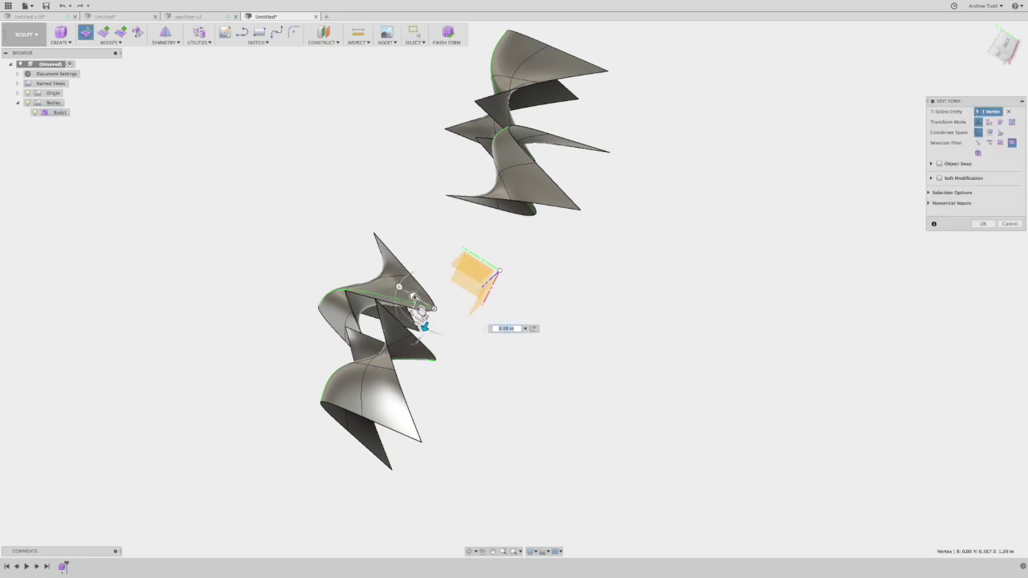
left_click_drag(416, 297, 392, 283)
middle_click_drag(407, 275, 458, 255, "shift")
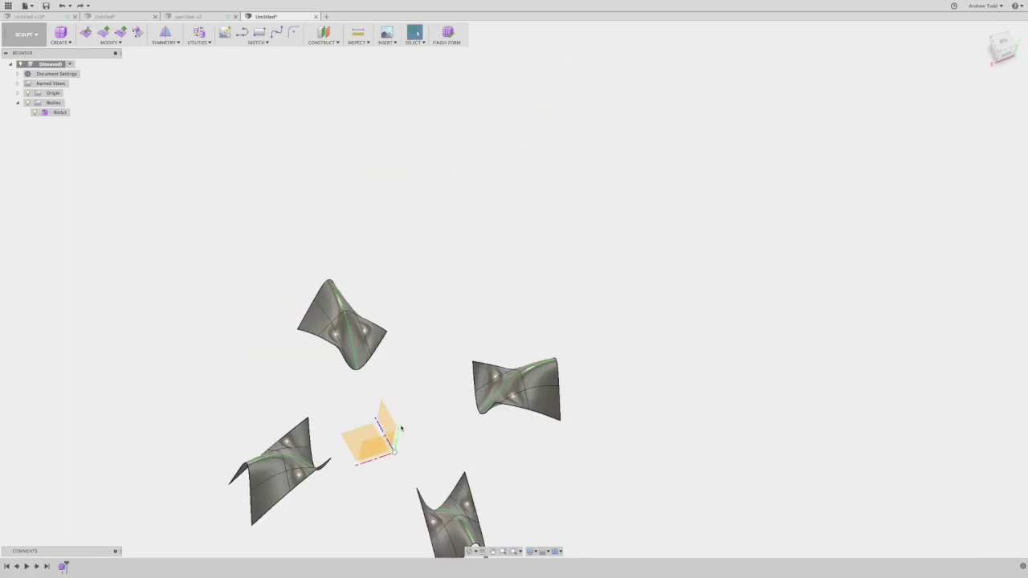
mouse_move(402, 428)
middle_mouse_down("shift")
mouse_move(382, 410)
mouse_move(386, 420)
middle_mouse_up("shift")
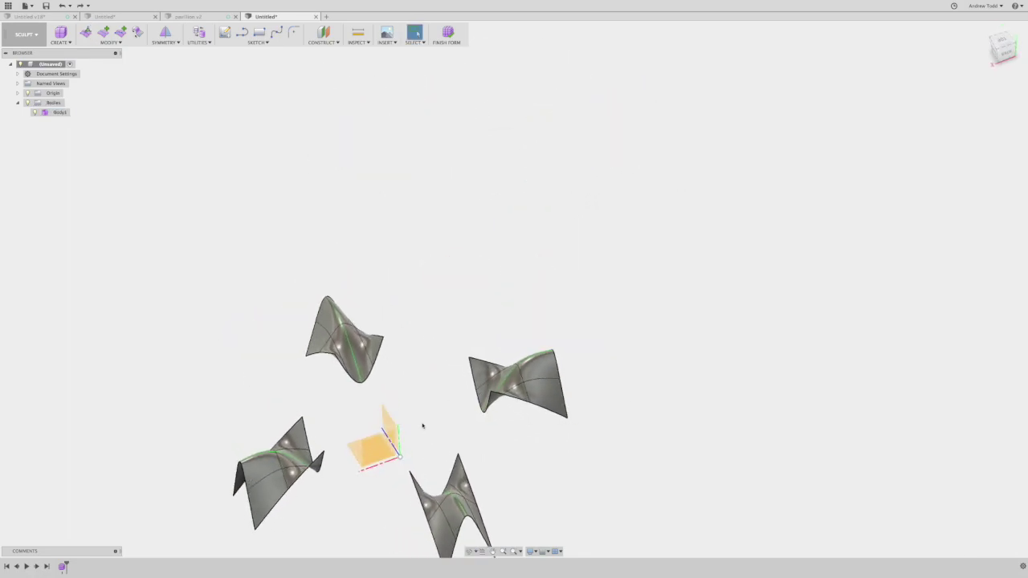
left_click(113, 43)
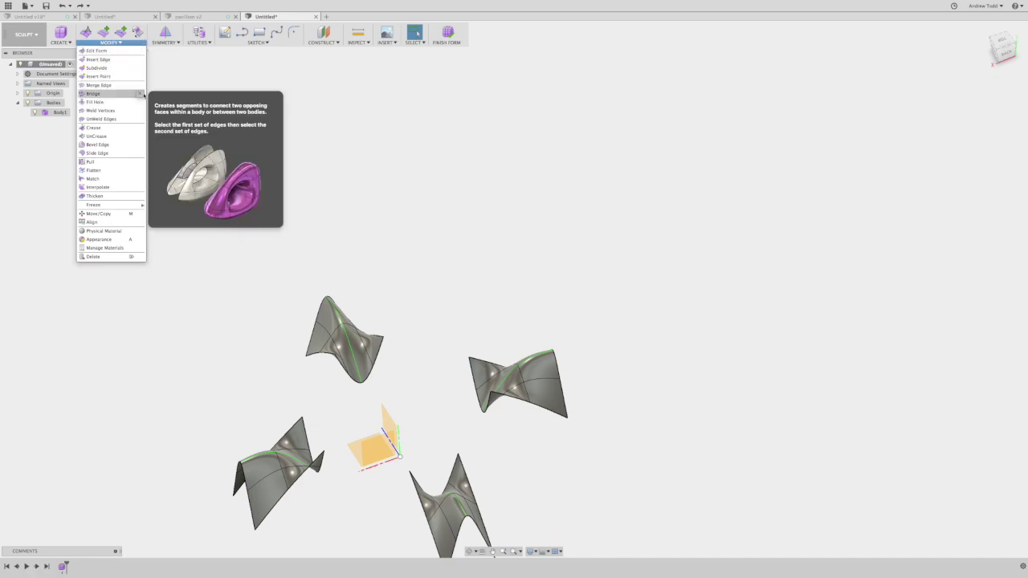
left_click(140, 96)
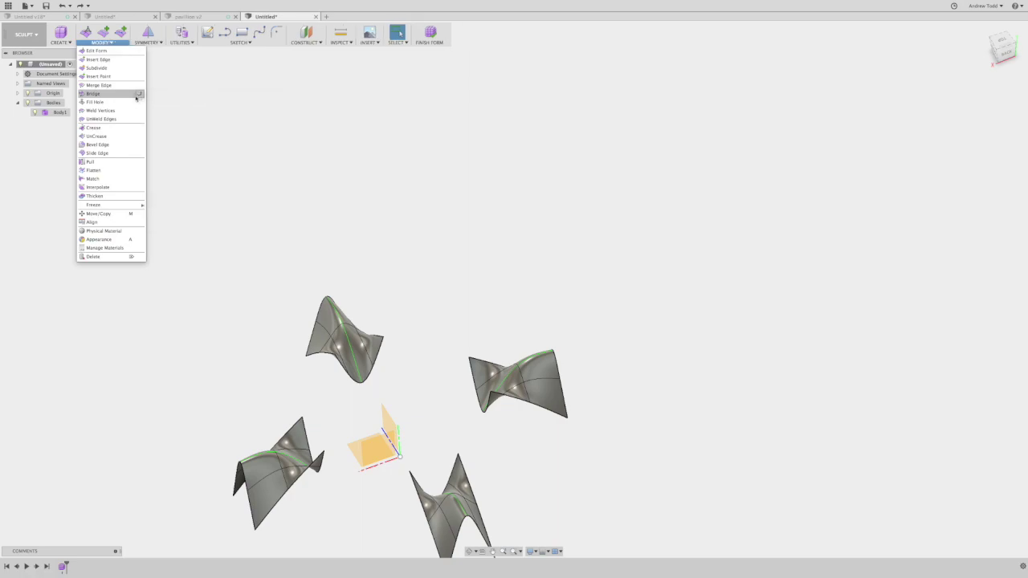
left_click(140, 95)
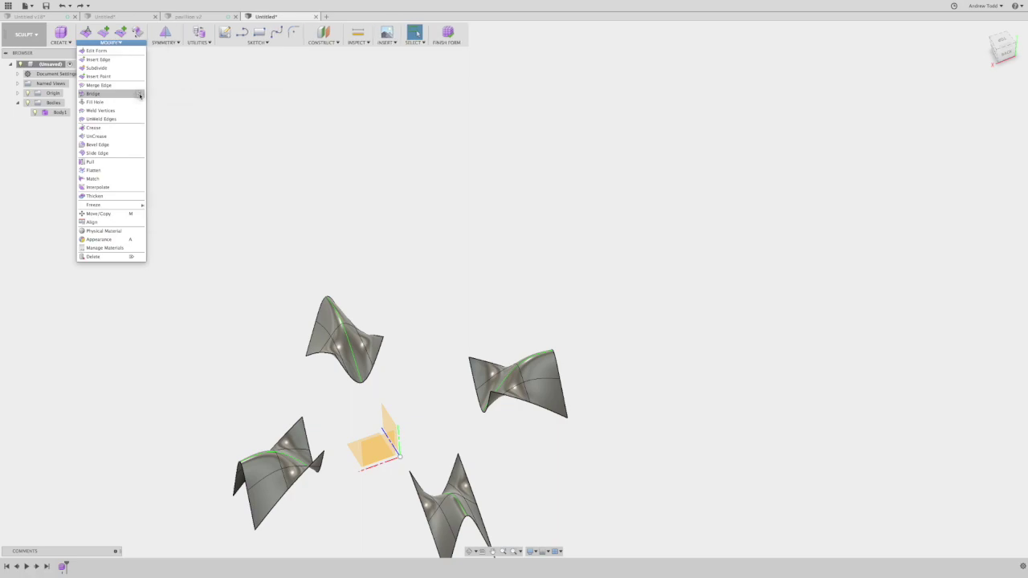
Step: Bridge one half of a surface's inner edge to the matching inner half-edge of the surface opposite it across the origin
left_click(137, 33)
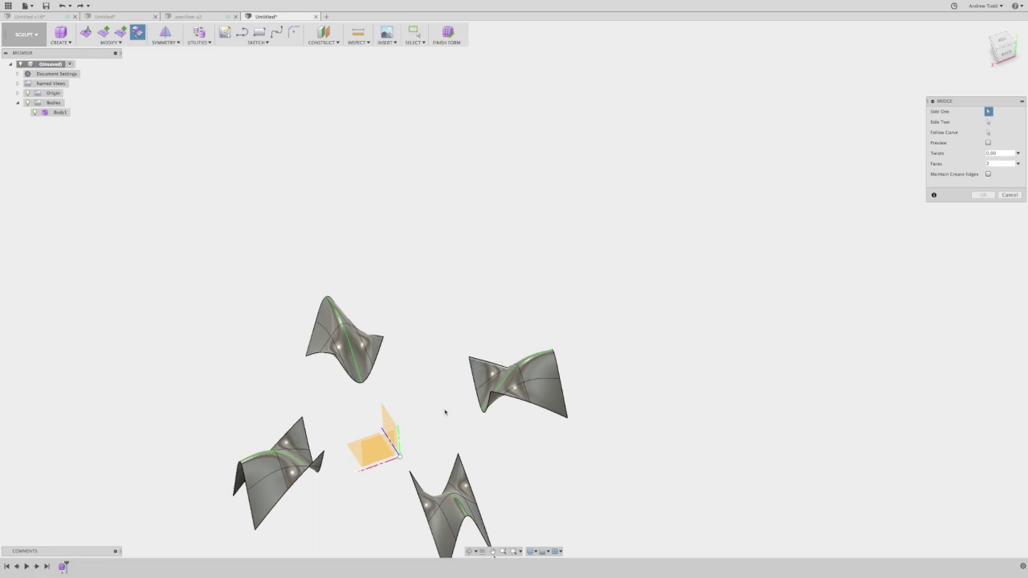
middle_click_drag(311, 451, 320, 461, "shift")
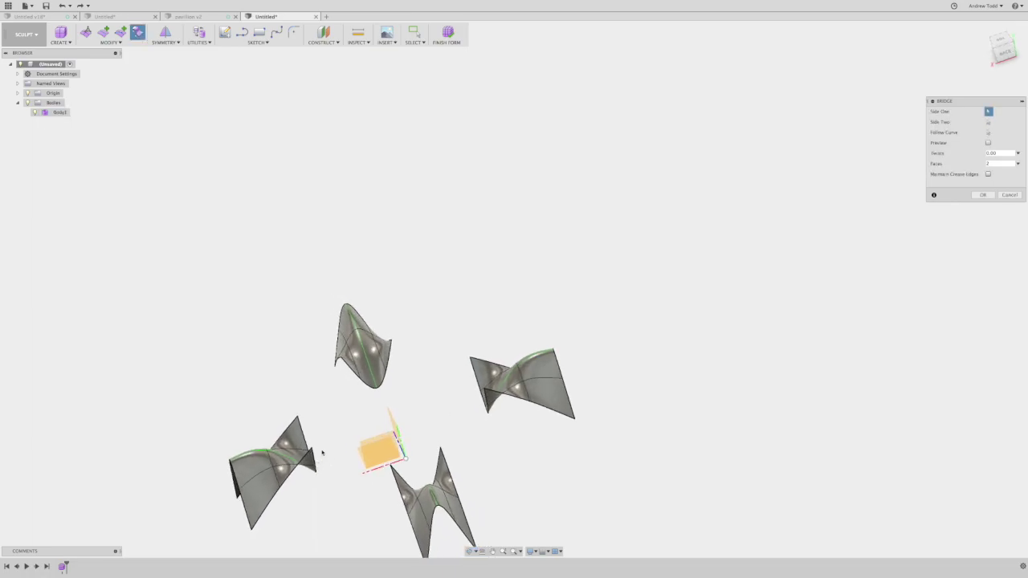
scroll(314, 479, "up", 5)
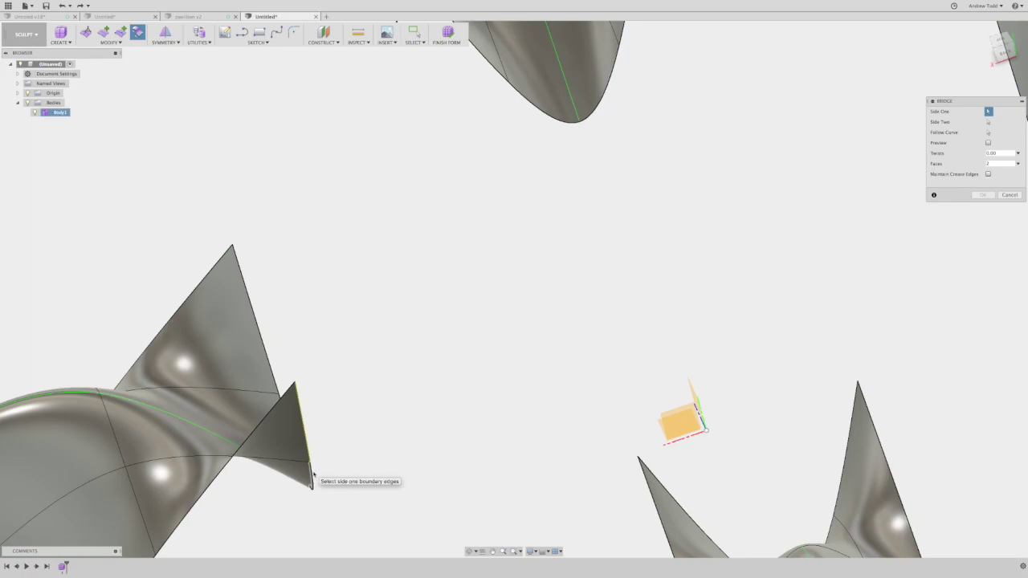
scroll(316, 473, "down", 5)
middle_click_drag(543, 365, 556, 325, "shift")
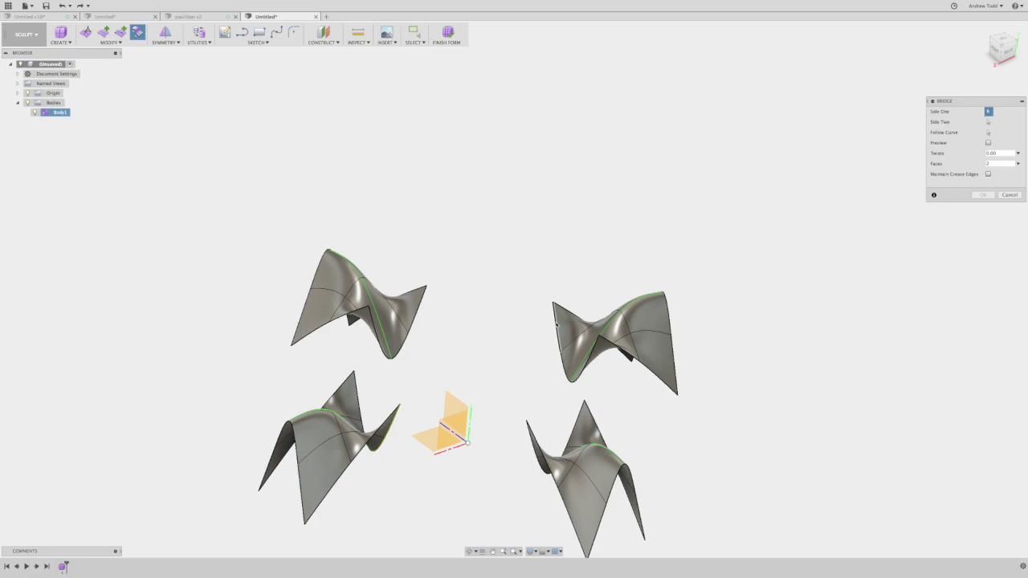
left_click(557, 328)
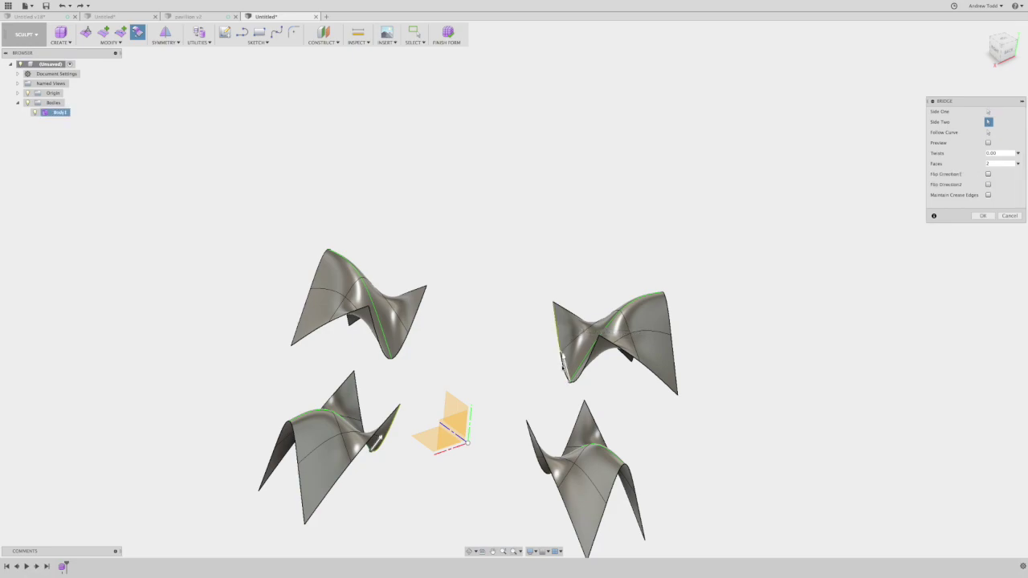
left_click(984, 216)
middle_click_drag(522, 321, 551, 337, "shift")
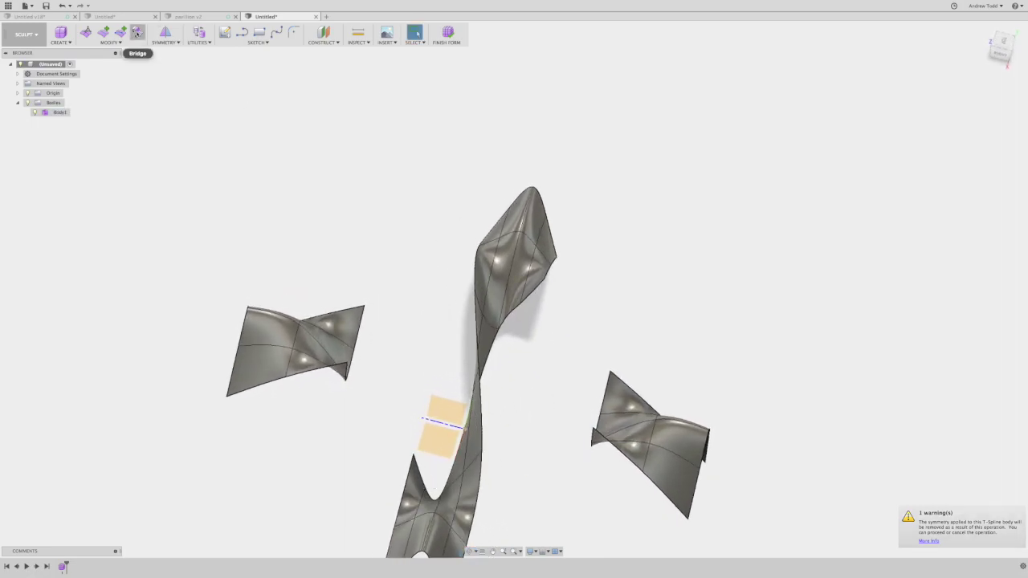
Step: Bridge the free half of the bridged surface's inner edge to the inner half-edge of the neighbouring unbridged surface
left_click(138, 32)
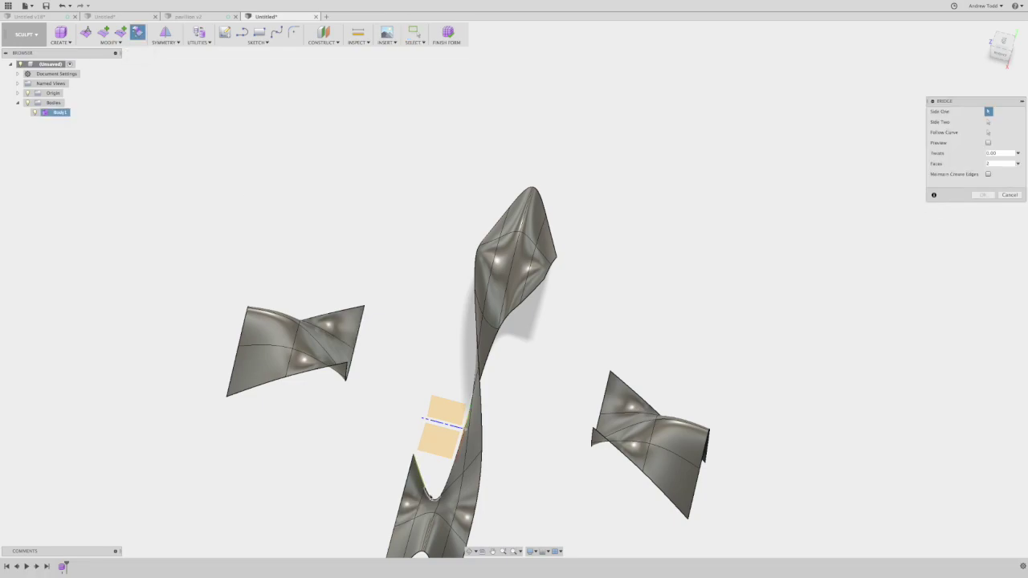
left_click(592, 438)
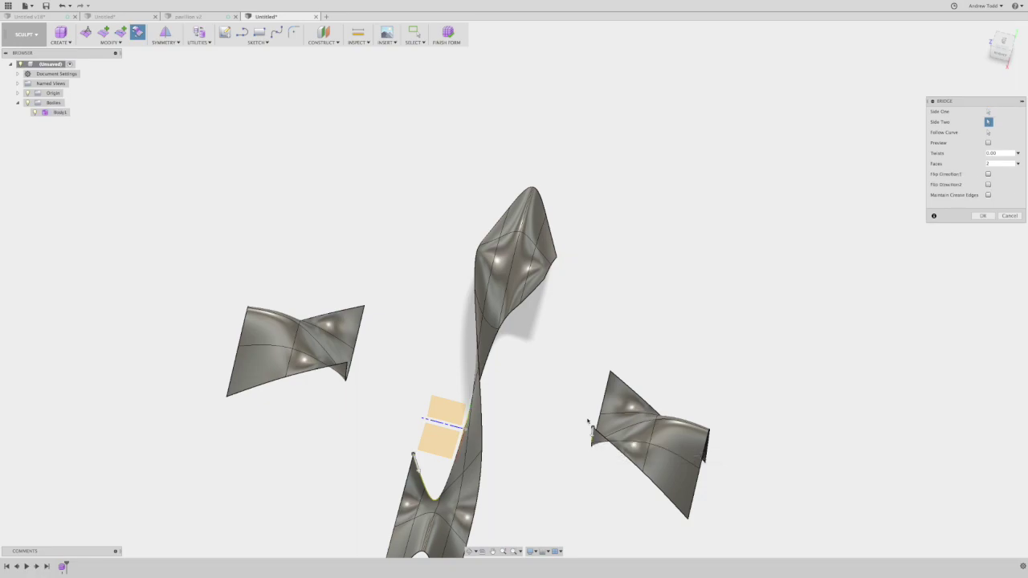
middle_click_drag(592, 447, 585, 451, "shift")
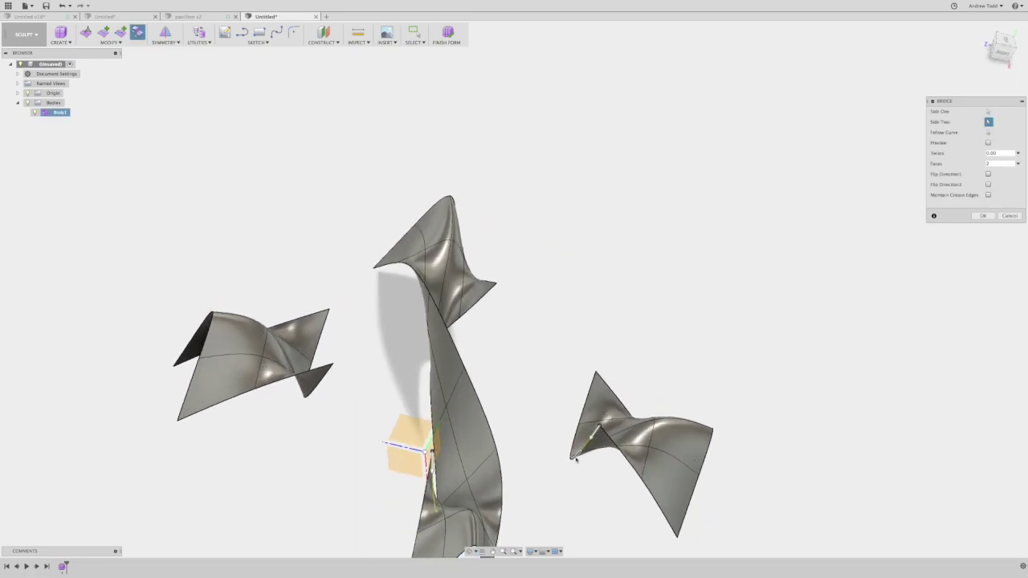
middle_click_drag(538, 443, 529, 438, "shift")
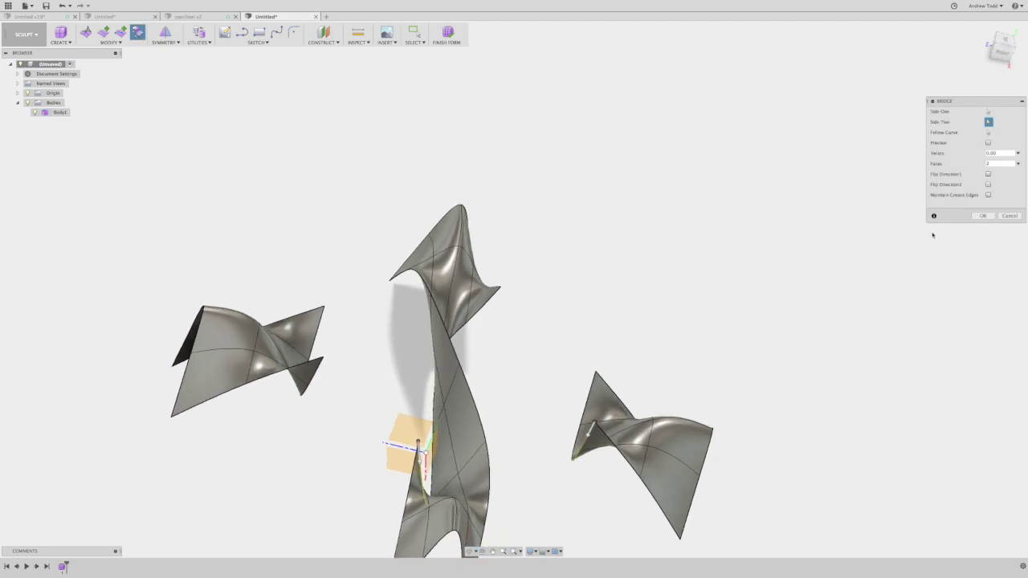
left_click(983, 216)
mouse_move(642, 345)
middle_mouse_down("shift")
mouse_move(636, 337)
mouse_move(628, 355)
middle_mouse_up("shift")
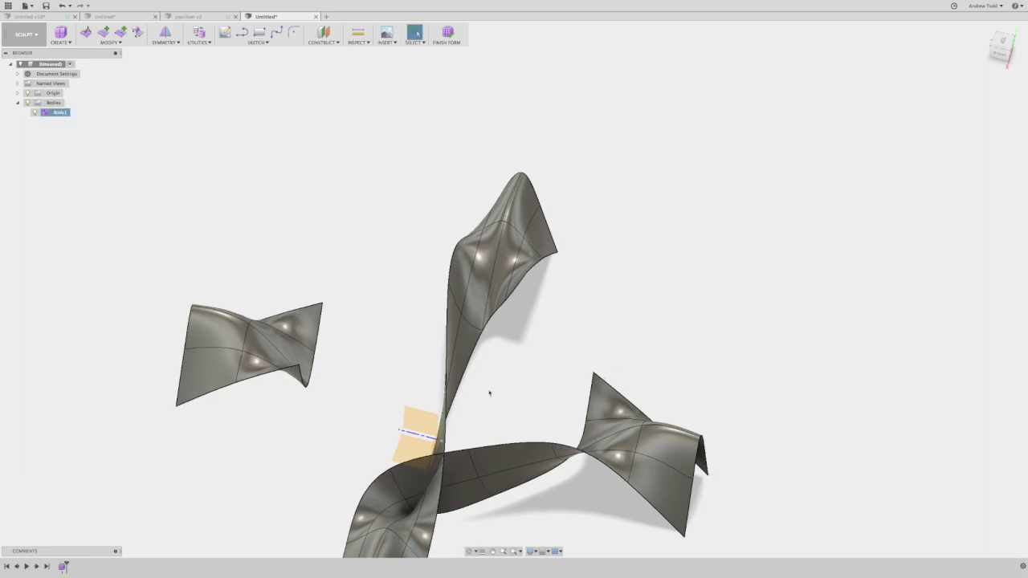
Step: Bridge that neighbouring surface's other inner half-edge to the last unconnected surface opposite it
left_click(137, 33)
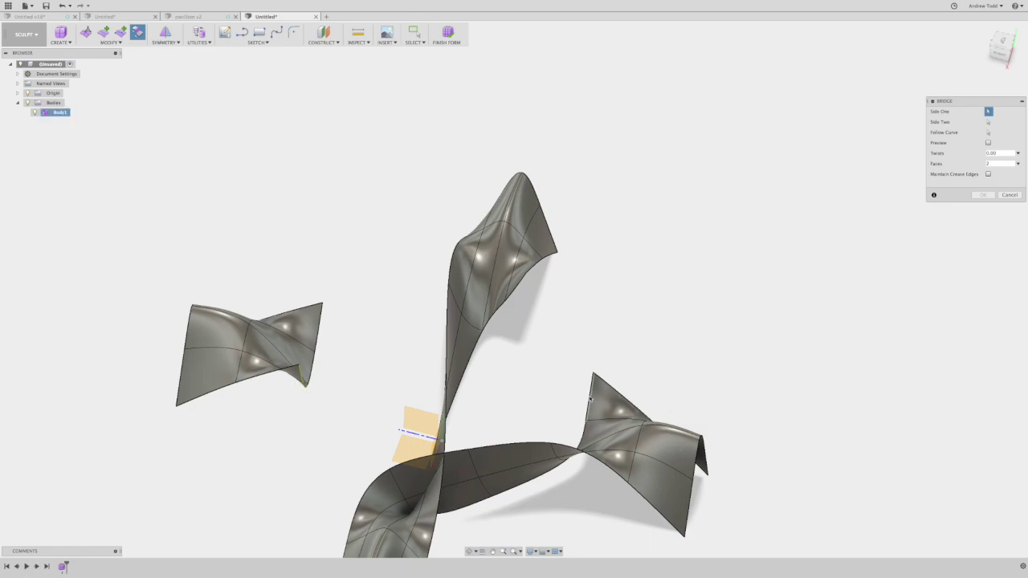
left_click(587, 425)
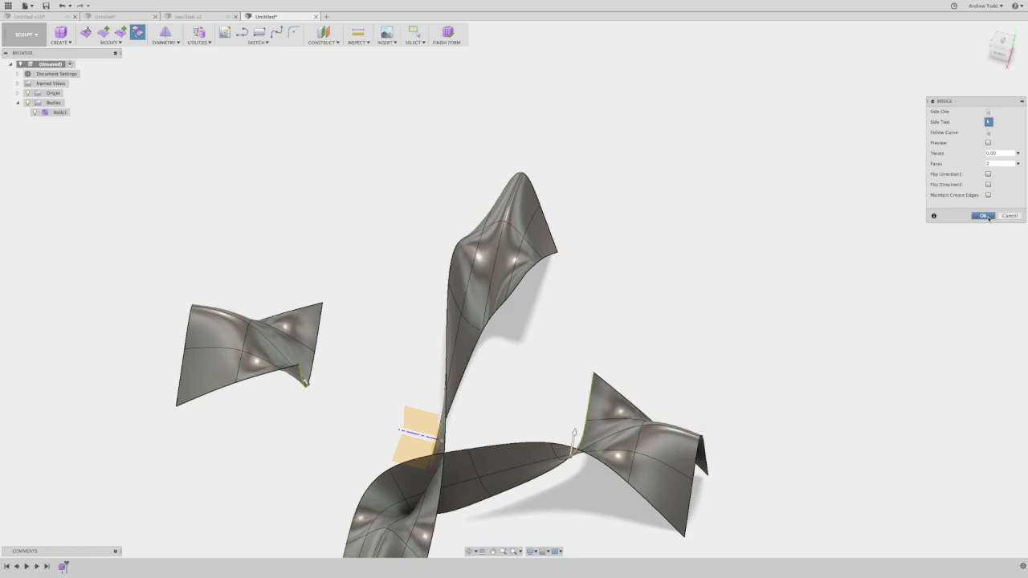
left_click(985, 216)
Step: Bridge the last two free inner half-edges, joining the two adjacent surfaces that still have one each
left_click(137, 32)
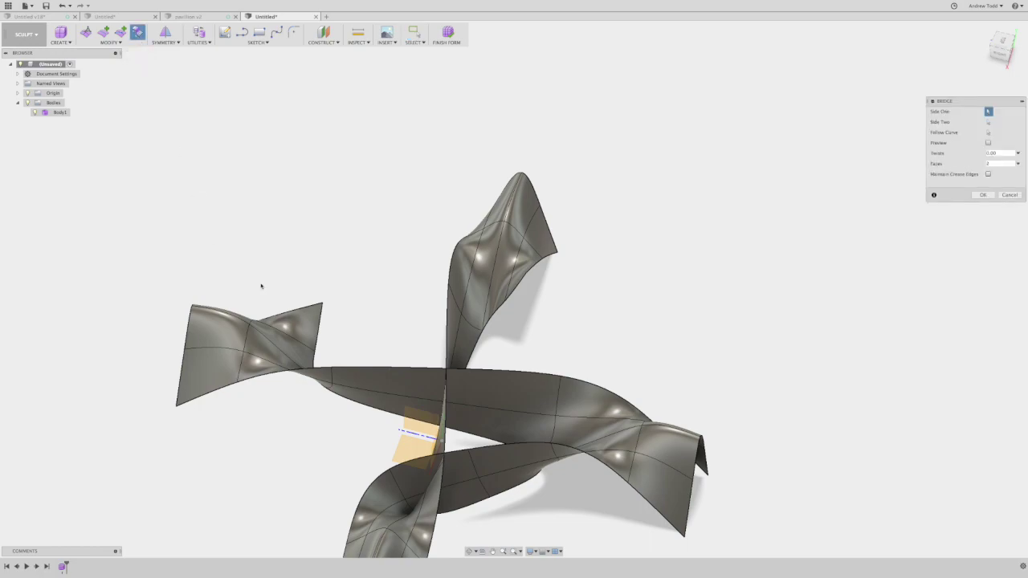
left_click(319, 328)
left_click(314, 362)
middle_click_drag(511, 301, 504, 318, "shift")
left_click(504, 317)
left_click(503, 317)
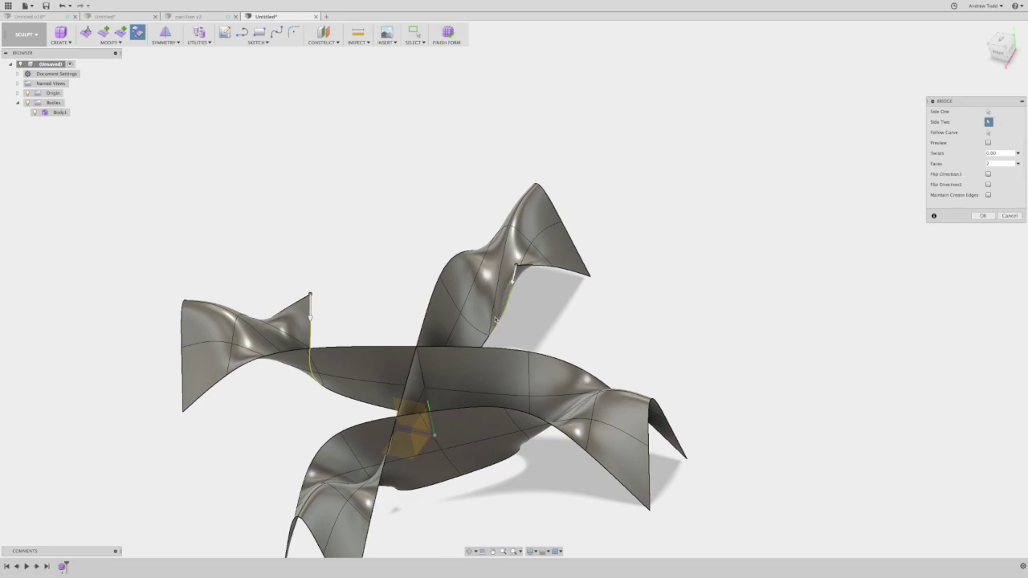
left_click(984, 216)
Step: Delete the lengthwise middle edges from the bridge strips between the four surfaces
middle_click_drag(514, 360, 482, 341, "shift")
scroll(377, 391, "up", 2)
middle_click_drag(379, 392, 456, 419, "shift")
left_click(376, 391)
left_click(458, 423, "shift")
key("Delete")
left_click(456, 414)
left_click(351, 411, "shift")
key("Escape")
mouse_move(351, 410)
middle_mouse_down("shift")
mouse_move(356, 396)
mouse_move(338, 407)
mouse_move(350, 410)
mouse_move(299, 404)
mouse_move(449, 410)
mouse_move(481, 420)
mouse_move(436, 449)
mouse_move(507, 436)
mouse_move(458, 409)
middle_mouse_up("shift")
left_click(413, 414)
left_click(354, 410, "shift")
key("Delete")
left_click(531, 408)
left_click(497, 412, "shift")
key("Escape")
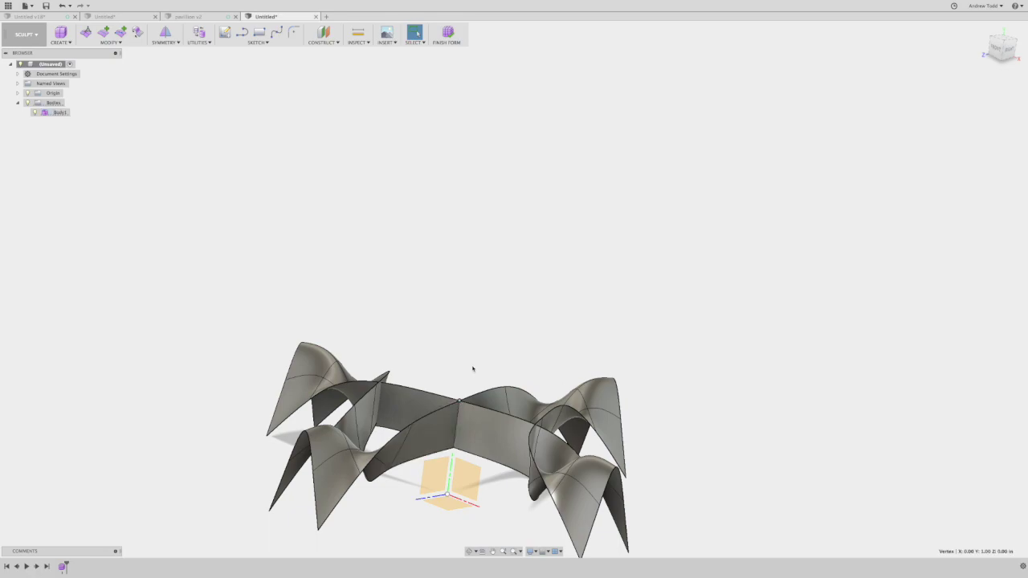
Step: Use Edit Form to pull up the upper middle vertex of one crossing bridge into an arch above the origin
right_click(473, 369)
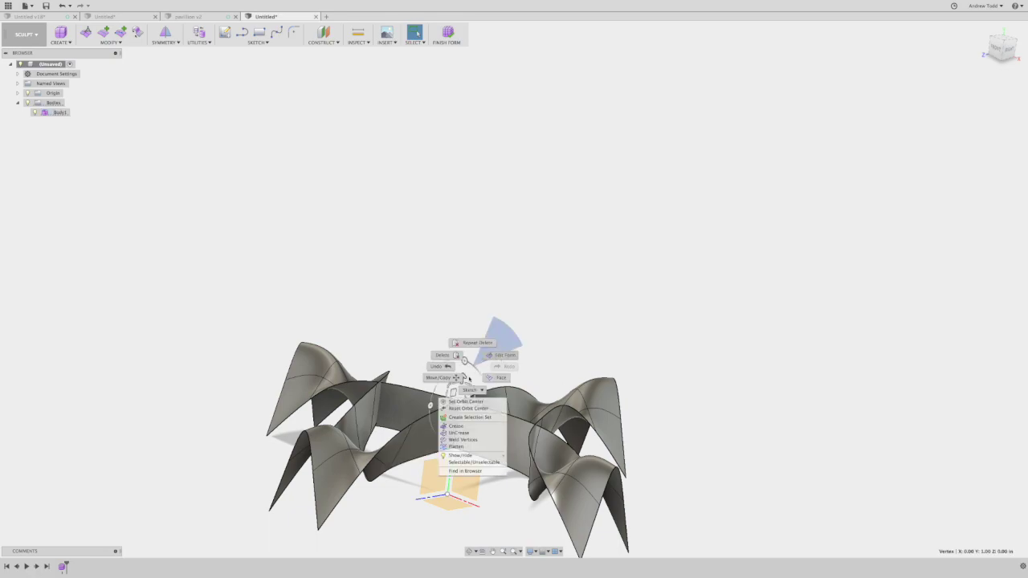
left_click(501, 355)
middle_click_drag(448, 383, 400, 360, "shift")
left_click_drag(454, 375, 461, 307)
Step: Raise the two upper-edge vertices on either side of the raised arch's peak together
left_click(368, 391)
left_click(367, 392)
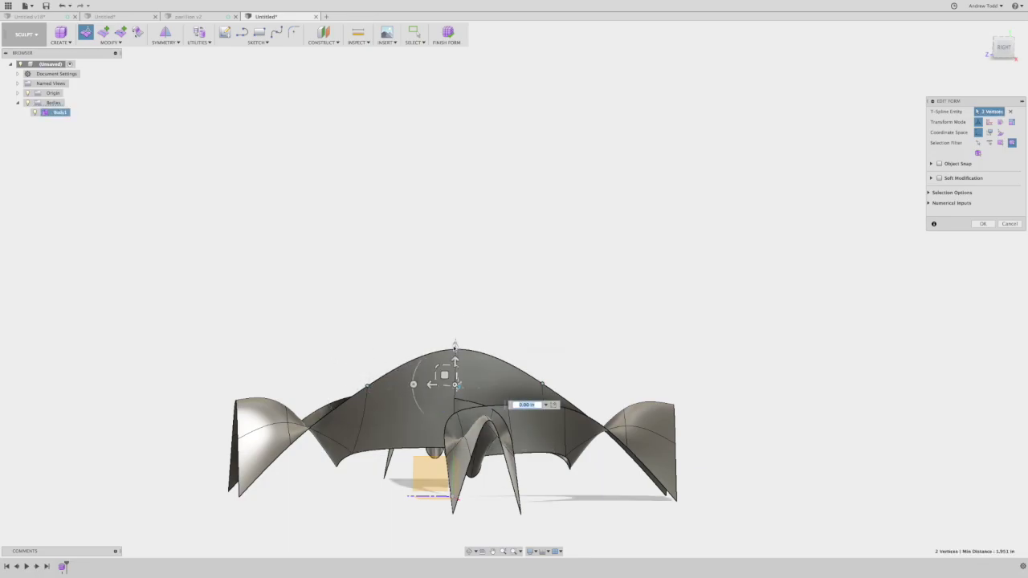
left_click_drag(456, 362, 455, 341)
Step: Pull up the lower middle vertex of the raised crossing arch to about Y 1.01 in
middle_click_drag(369, 382, 406, 387, "shift")
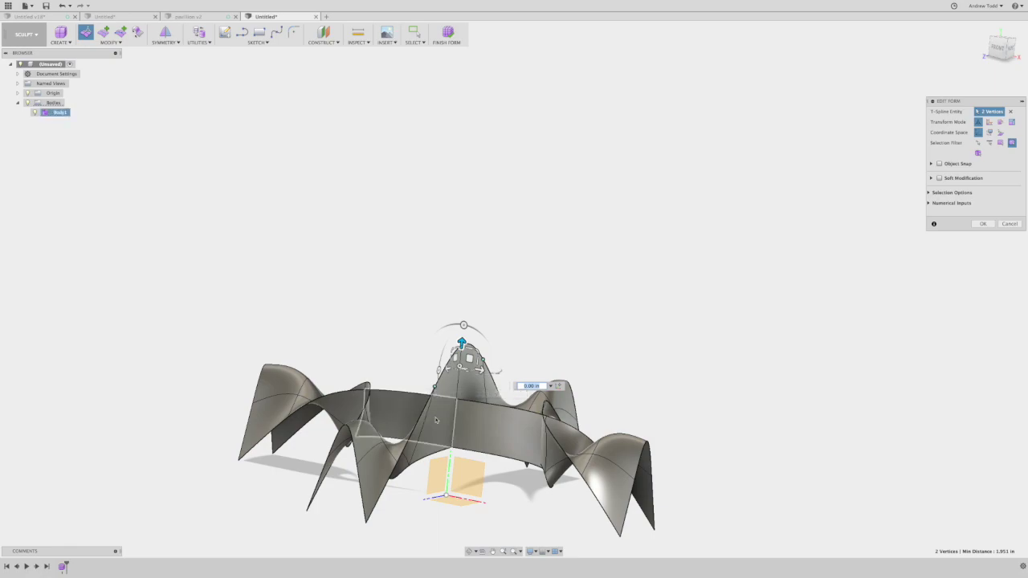
middle_click_drag(498, 369, 469, 372, "shift")
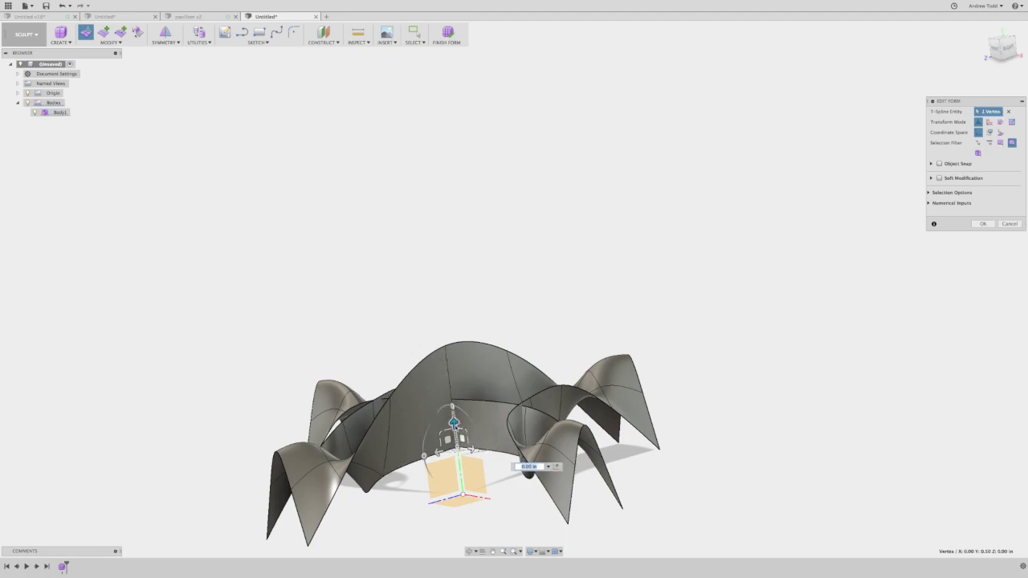
left_click_drag(453, 414, 443, 337)
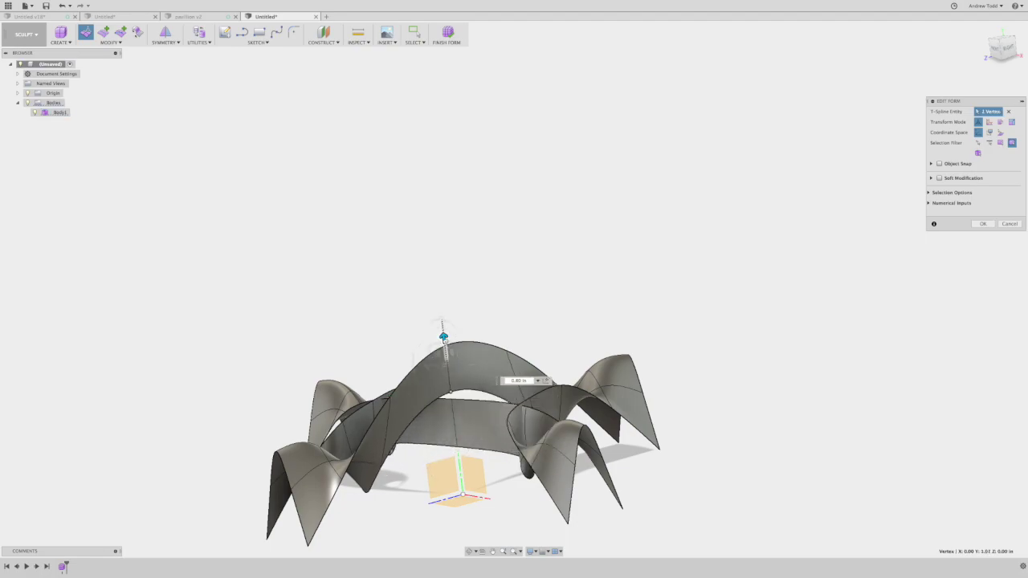
Step: Try raising the upper middle vertex of a single side bridge
middle_click_drag(466, 414, 412, 424, "shift")
left_click(418, 406)
left_click_drag(415, 391, 419, 352)
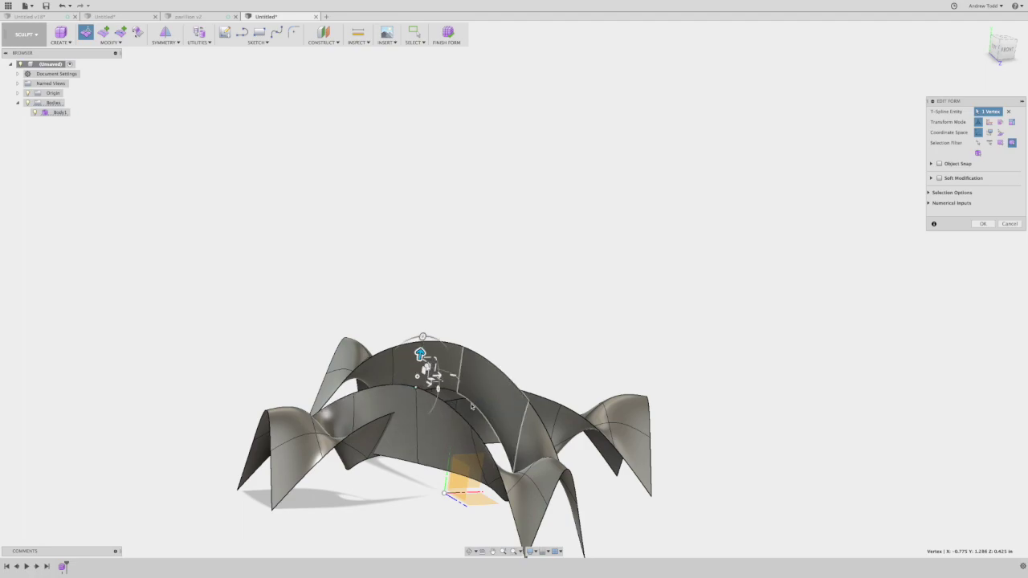
middle_click_drag(484, 404, 458, 406, "shift")
left_click_drag(398, 361, 395, 394)
Step: Pull up the middle vertices of both side bridges in matching pairs, on their upper and lower edges
middle_click_drag(421, 480, 388, 488, "shift")
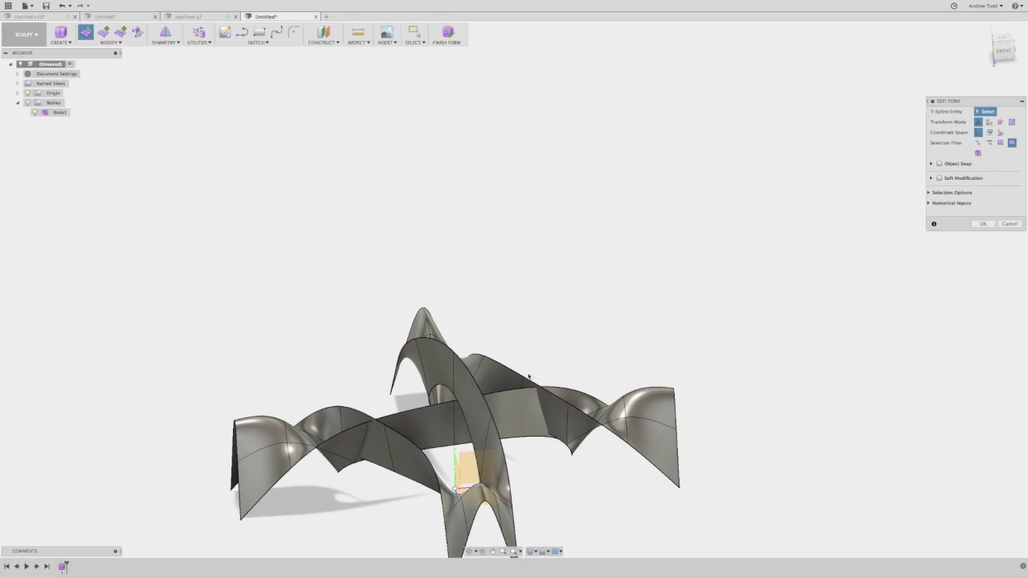
left_click(524, 379)
left_click(385, 428, "shift")
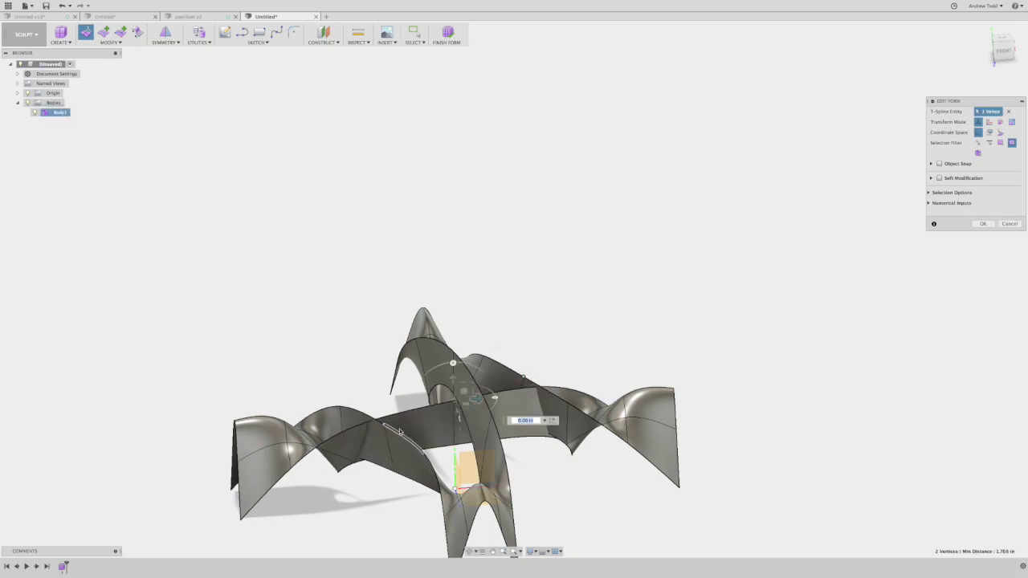
mouse_move(454, 382)
left_mouse_down()
mouse_move(452, 346)
mouse_move(448, 386)
mouse_move(446, 376)
left_mouse_up()
scroll(446, 370, "up", 1)
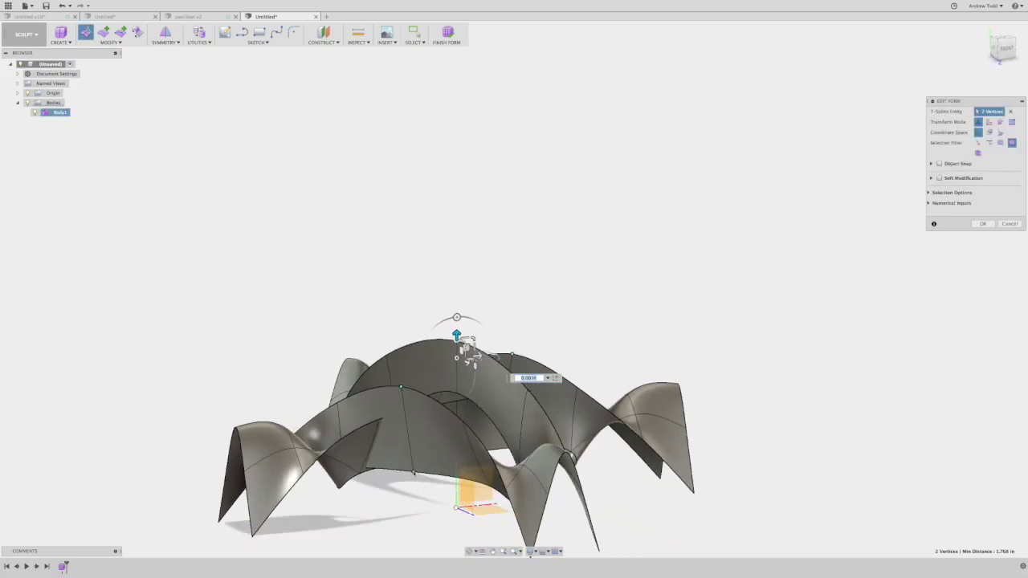
middle_click_drag(497, 462, 416, 428, "shift")
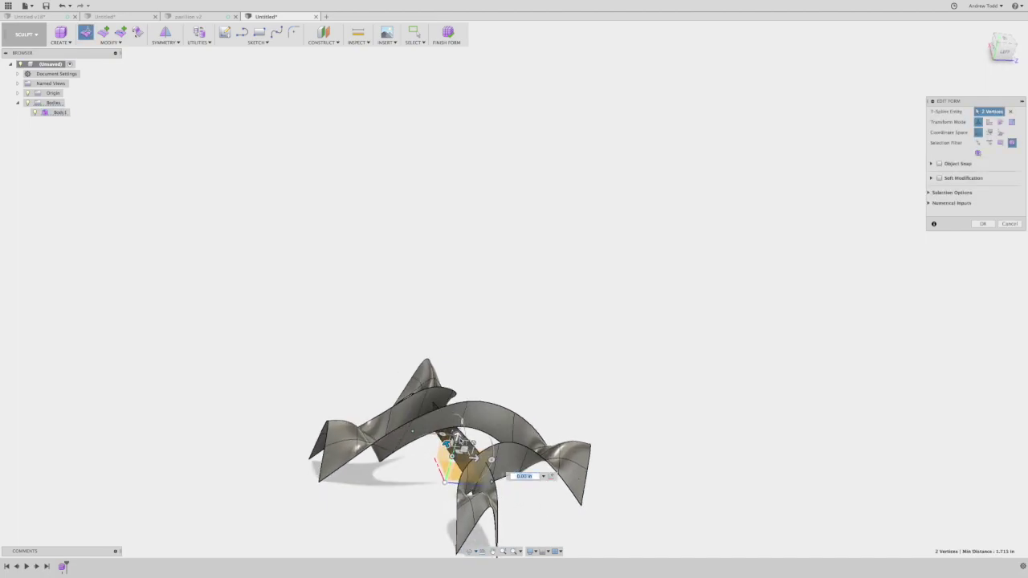
Step: Move the upper middle vertex of the low crossing bridge vertically to about Y 0.86 in
scroll(464, 442, "up", 5)
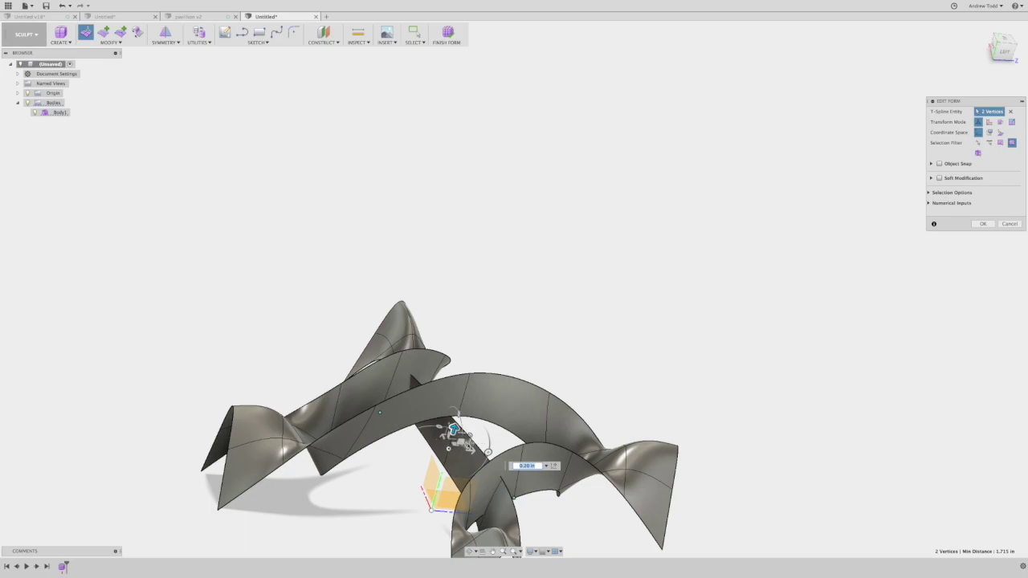
middle_click_drag(470, 446, 506, 360)
middle_click_drag(442, 384, 530, 384, "shift")
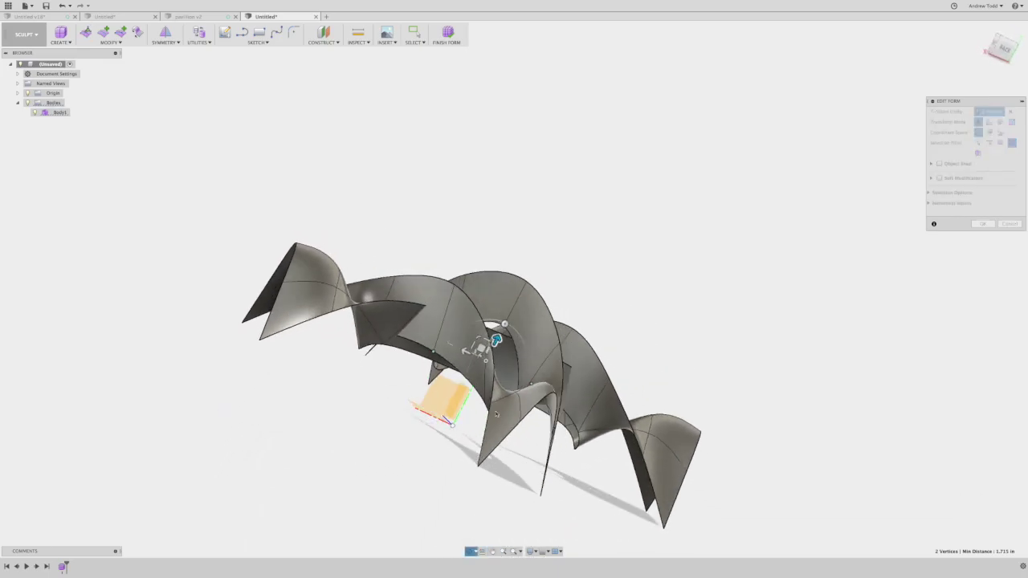
middle_click_drag(489, 360, 476, 444, "shift")
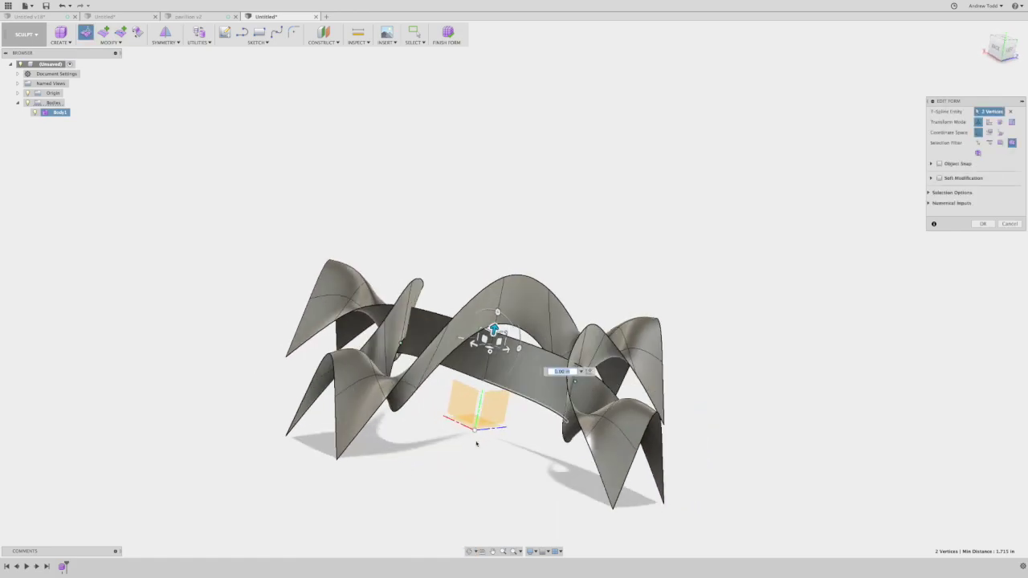
left_click(484, 381)
middle_click_drag(485, 381, 439, 352, "shift")
middle_click_drag(494, 329, 492, 315, "shift")
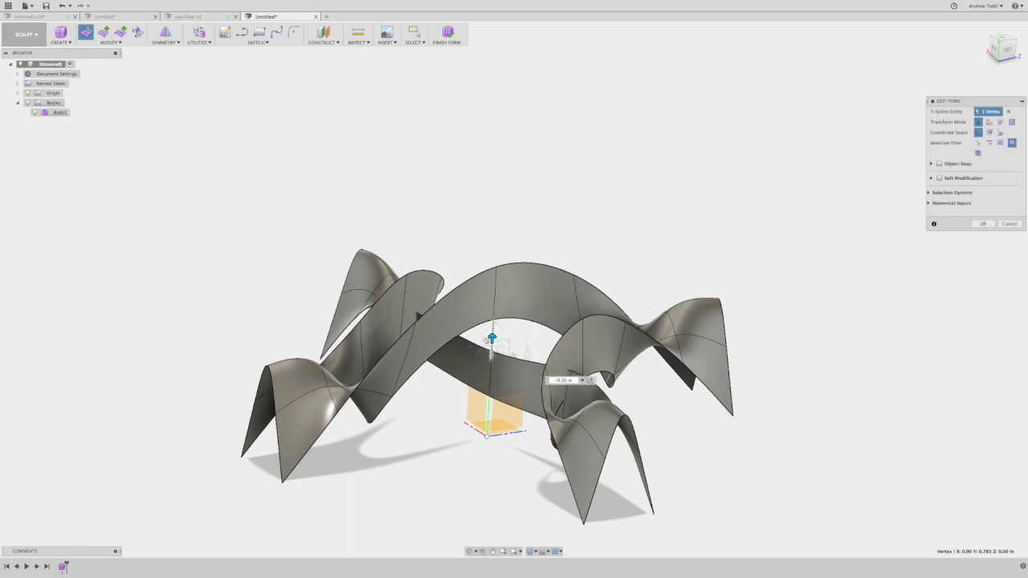
left_click_drag(491, 358, 494, 328)
Step: Raise the lower middle vertices of the two side bridges together a little further
middle_click_drag(493, 328, 469, 323, "shift")
middle_click_drag(512, 373, 552, 384, "shift")
scroll(541, 392, "up", 5)
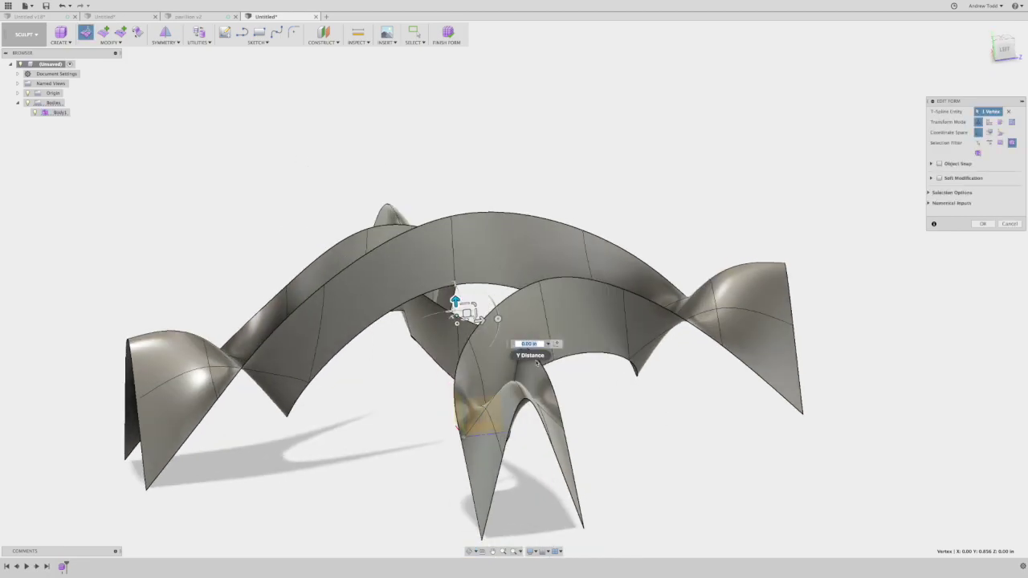
middle_click_drag(571, 379, 541, 411, "shift")
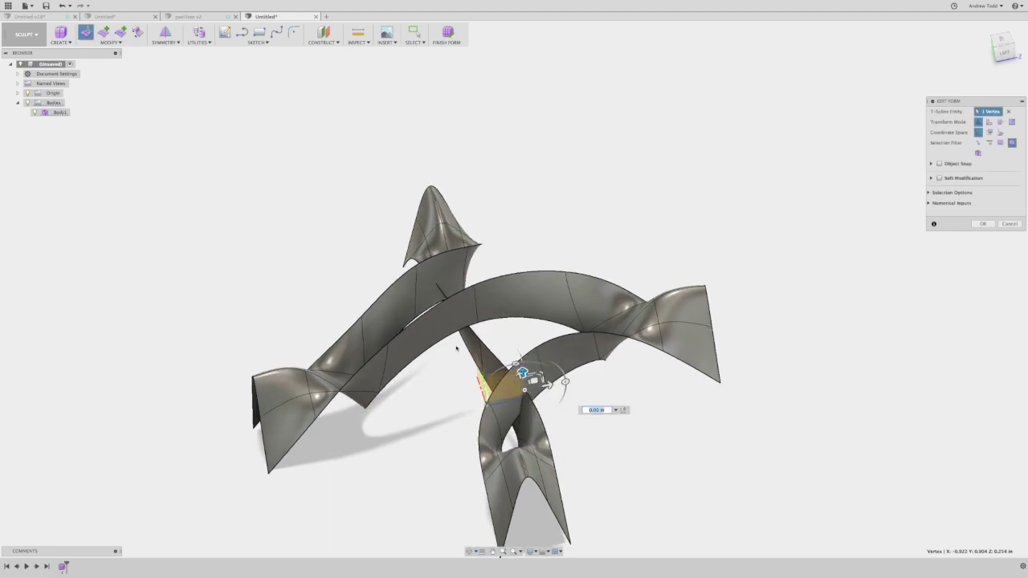
middle_click_drag(541, 411, 567, 394, "shift")
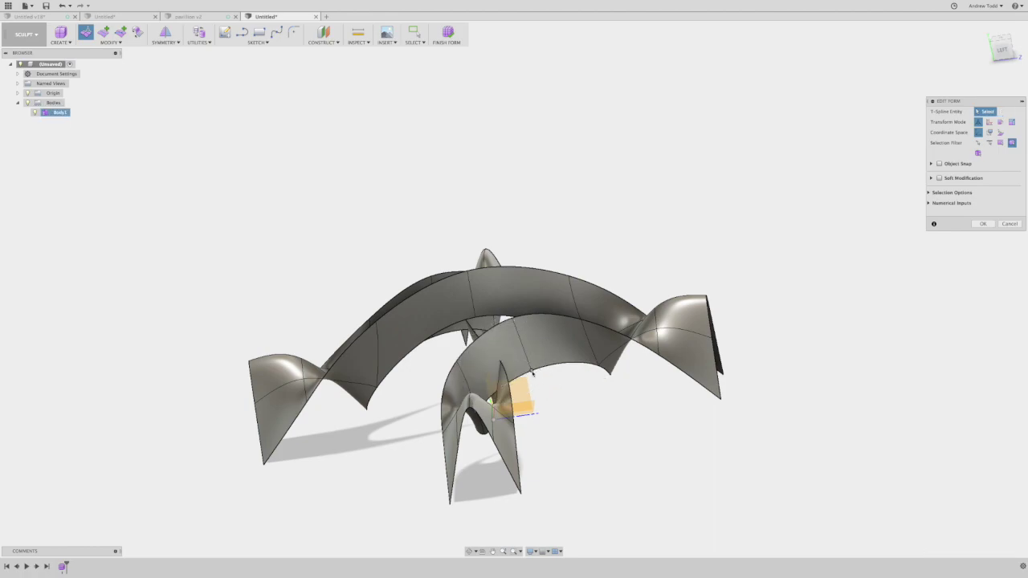
middle_click_drag(508, 355, 449, 341, "shift")
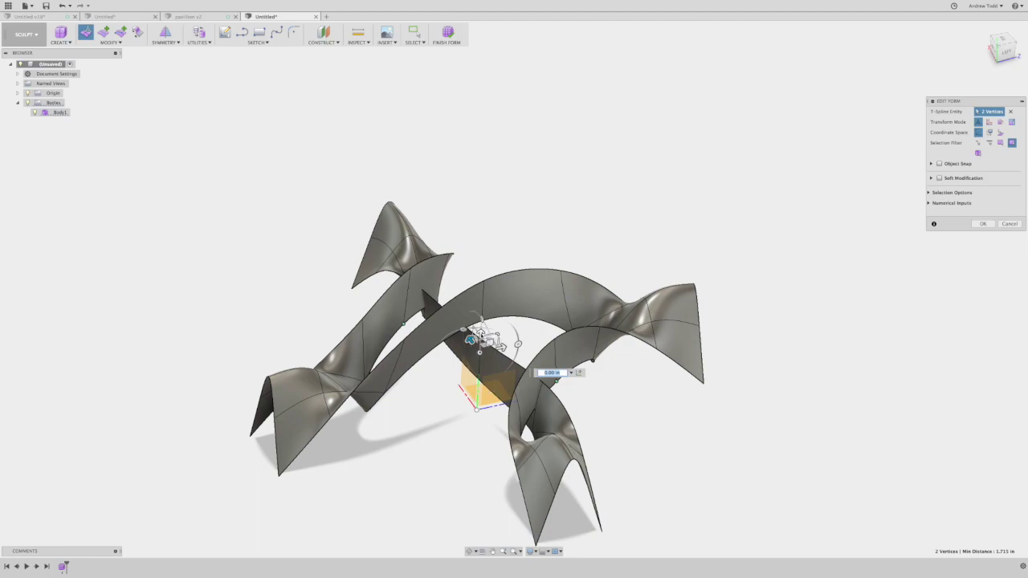
left_click_drag(480, 333, 482, 308)
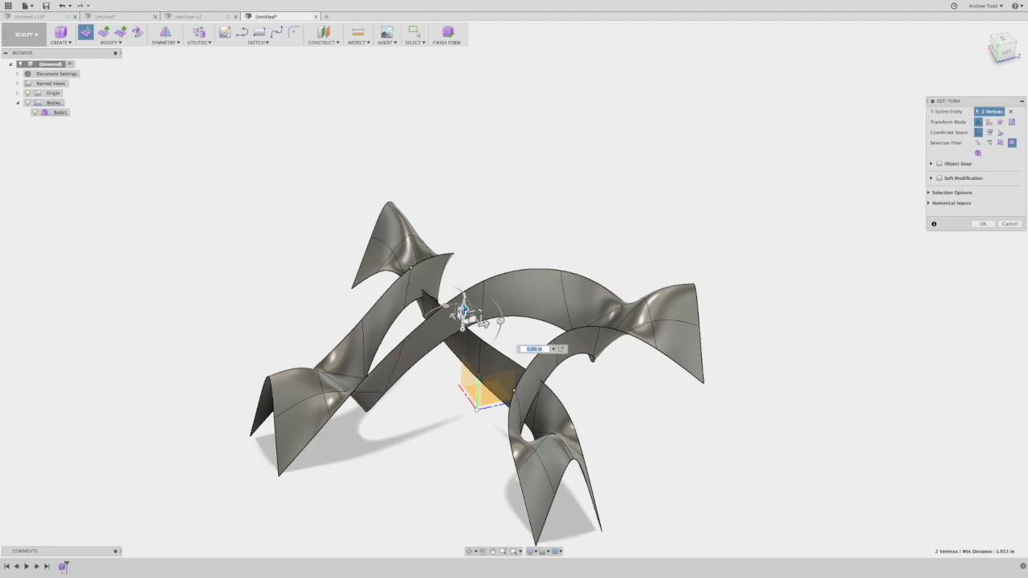
Step: Try raising one matching upper vertex near the same end of both side bridges, and undo the last change
left_click_drag(464, 312, 464, 294)
middle_click_drag(465, 285, 459, 367, "shift")
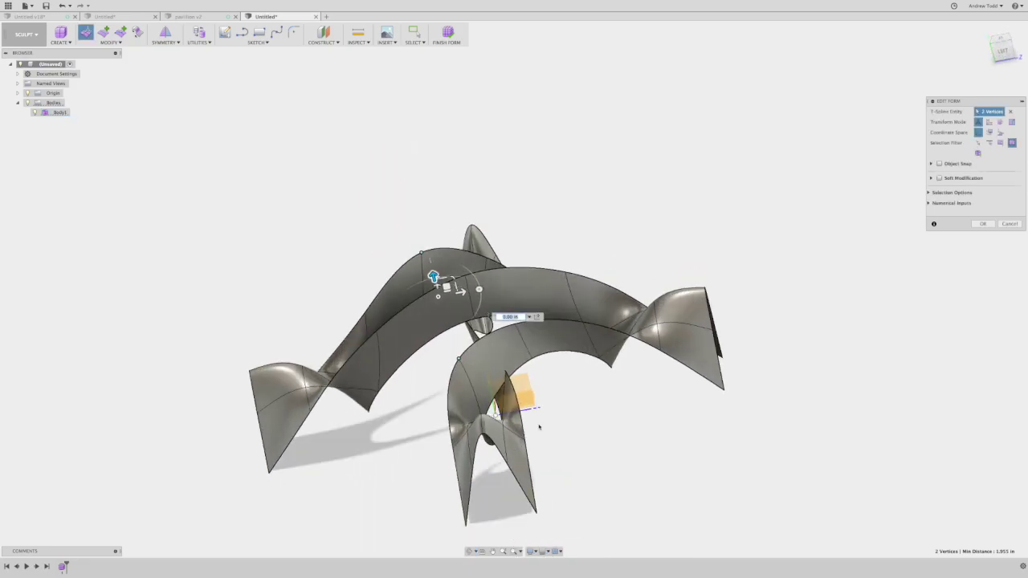
scroll(500, 397, "up", 5)
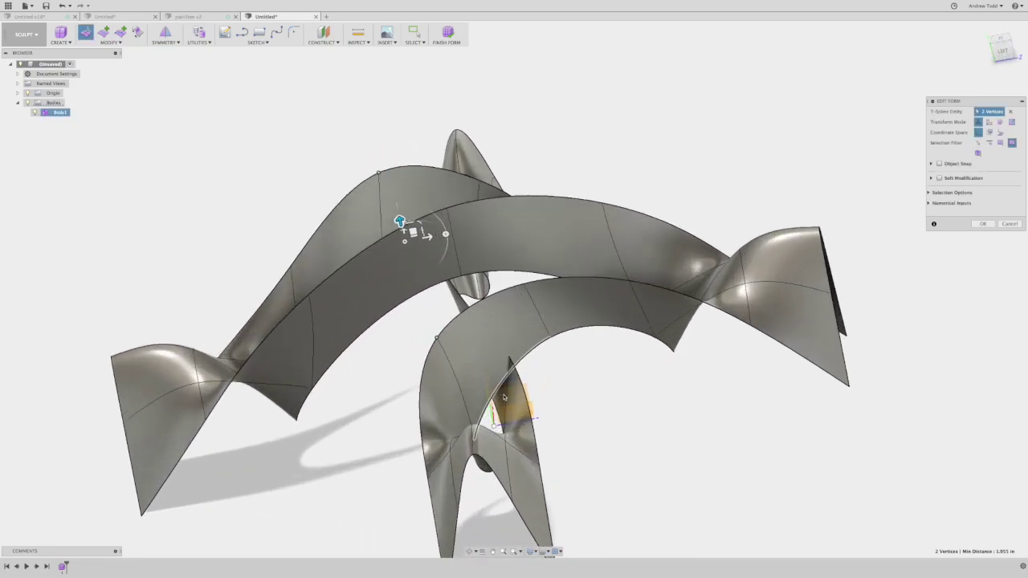
middle_click_drag(507, 404, 518, 280, "shift")
scroll(557, 350, "down", 1)
scroll(558, 350, "down", 3)
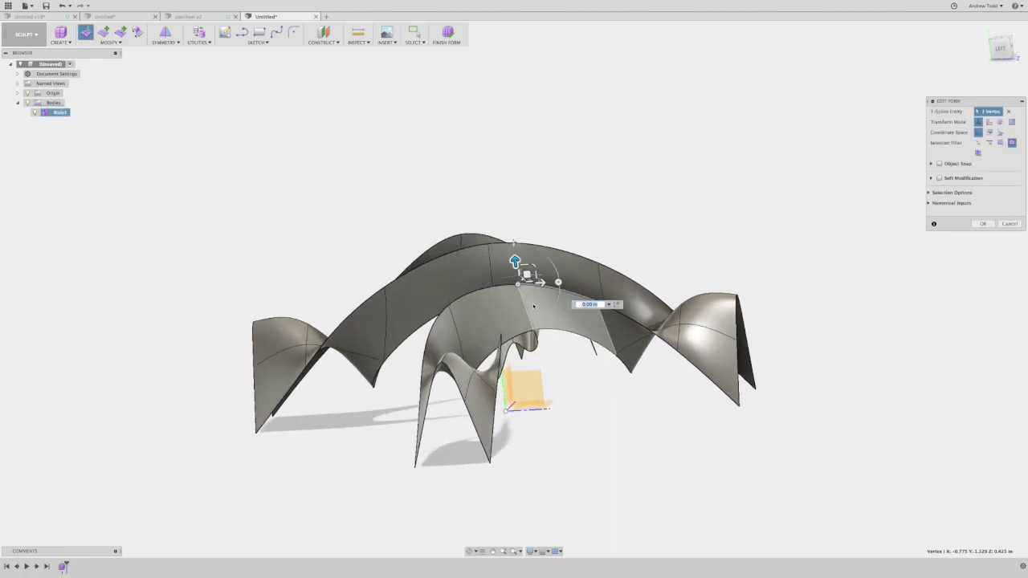
key("super+z")
scroll(518, 362, "down", 3)
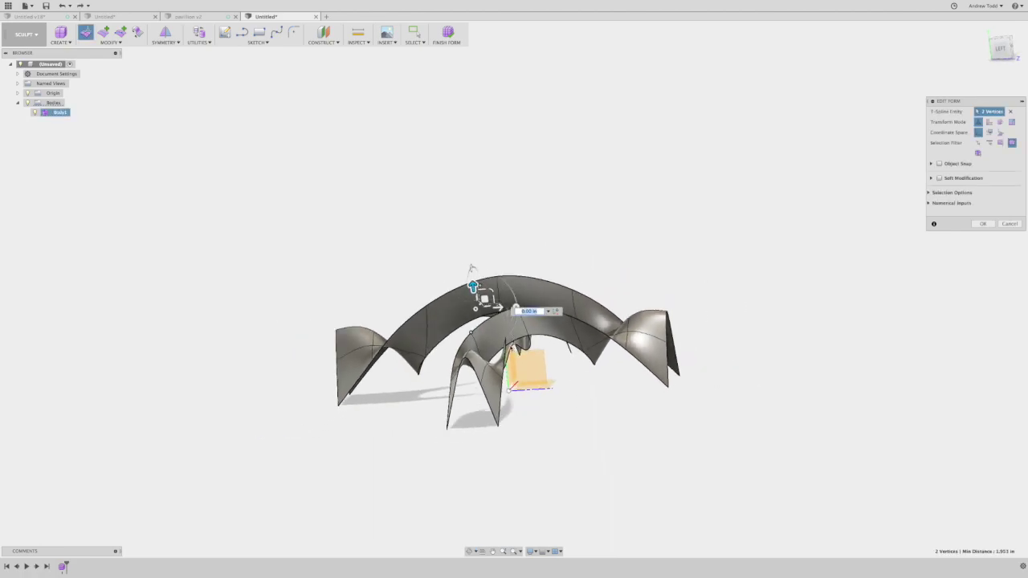
middle_click_drag(511, 349, 526, 368, "shift")
scroll(512, 347, "up", 3)
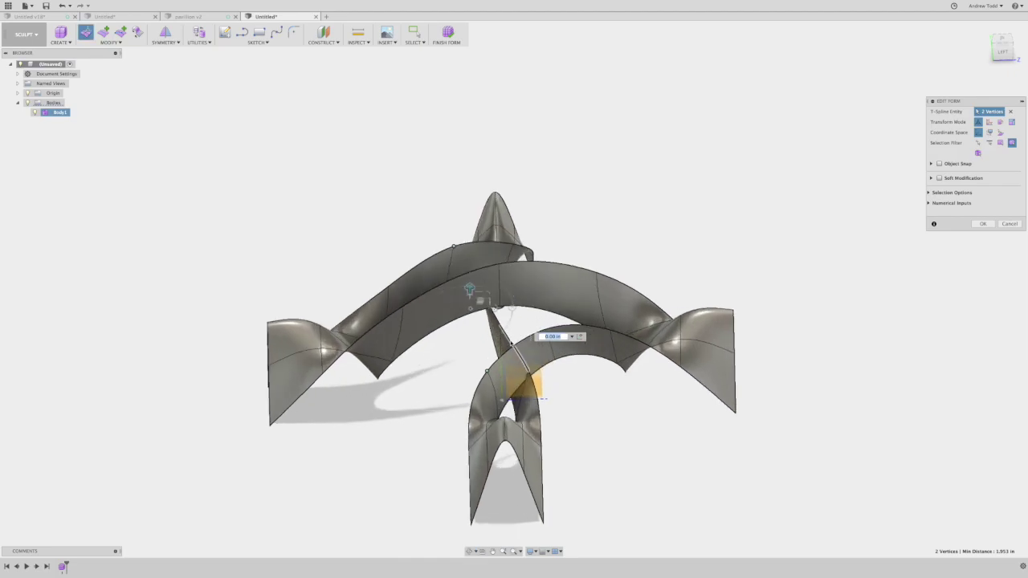
middle_click_drag(513, 347, 498, 318, "shift")
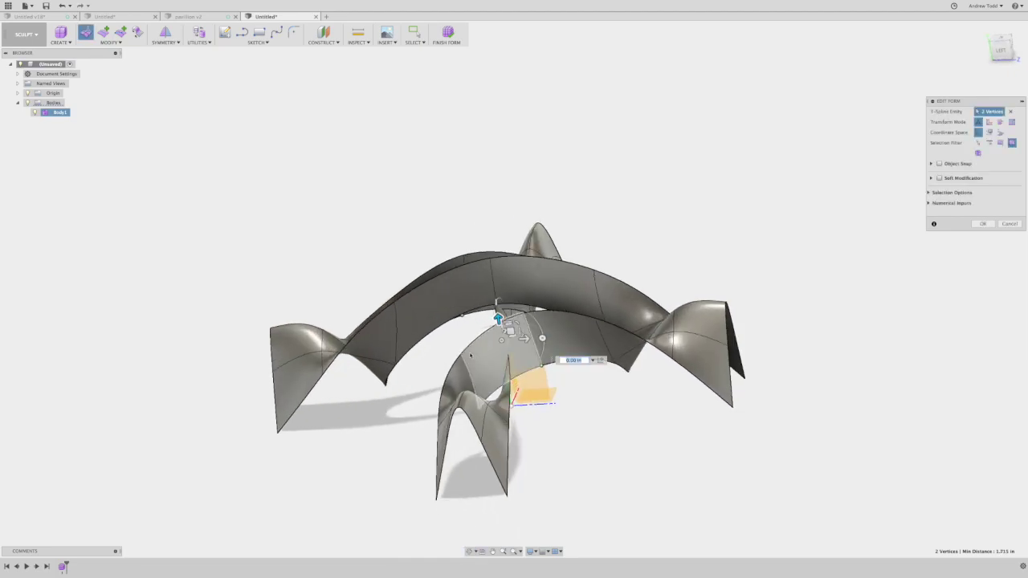
Step: Try raising a larger selection of vertices on both side bridges together, and undo the changes
left_click(461, 354, "shift")
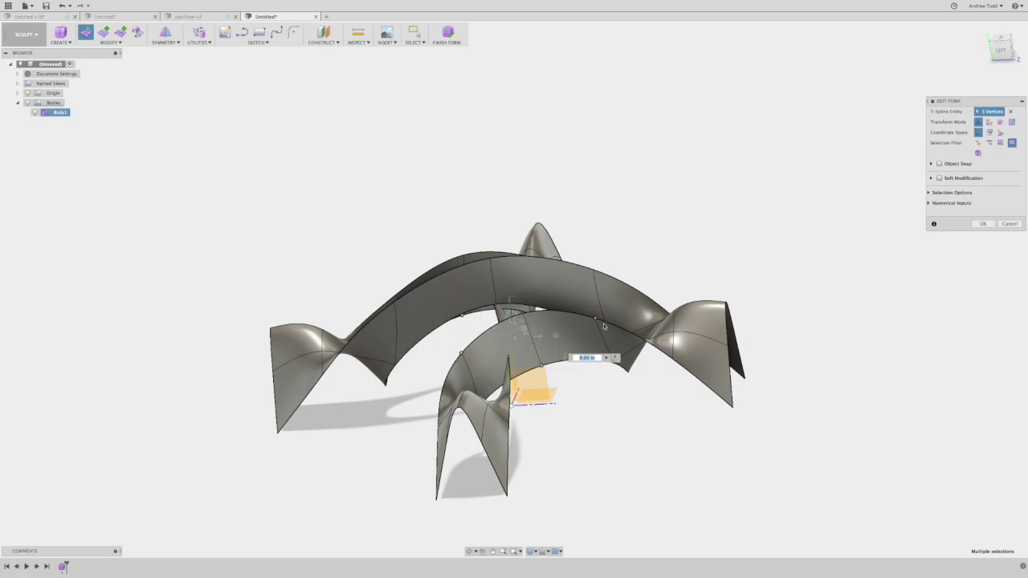
left_click_drag(511, 315, 505, 269)
left_click(522, 303)
middle_click_drag(522, 301, 522, 309, "shift")
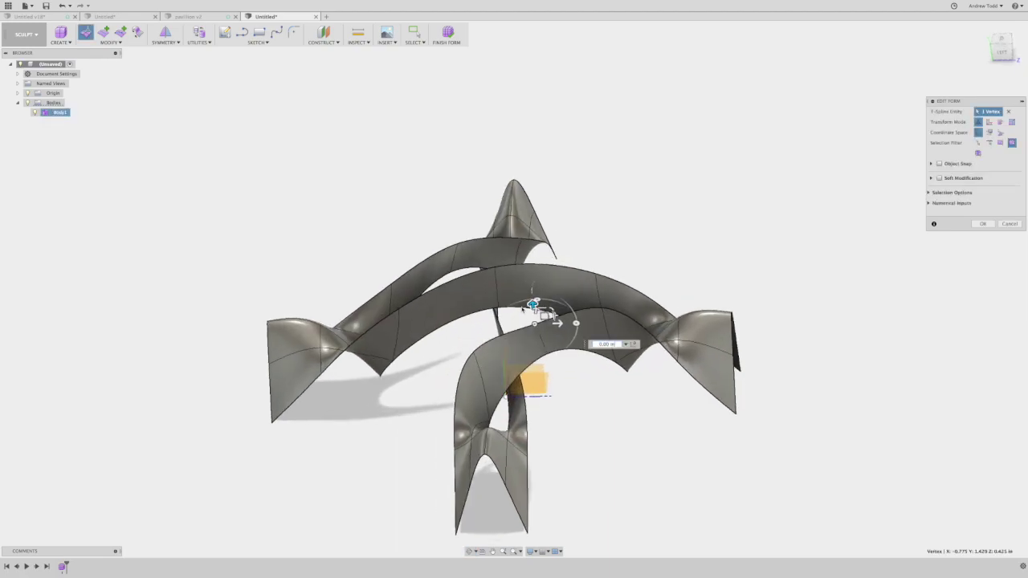
key("super+z")
key("super+z")
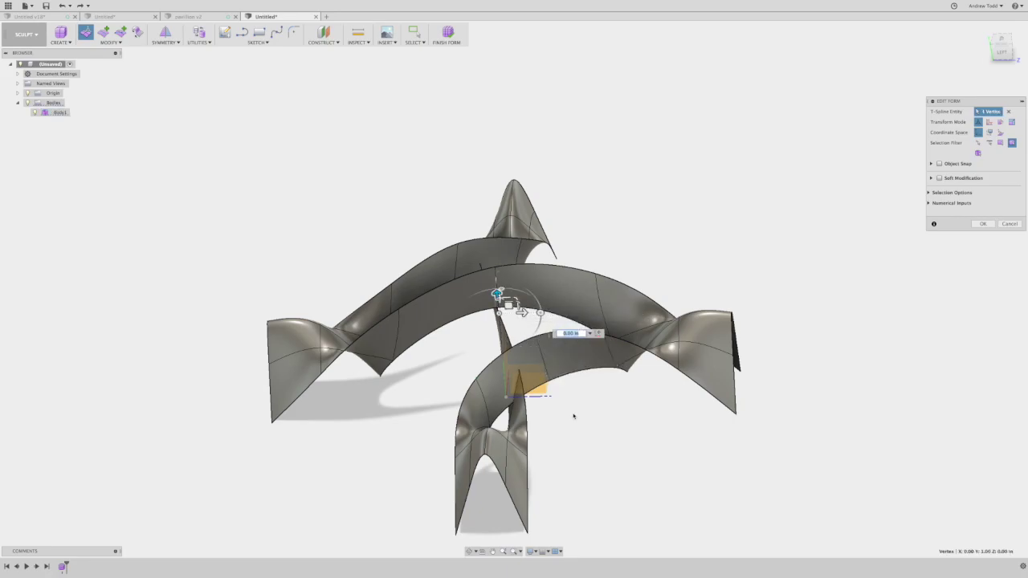
Step: Raise the six upper-edge vertices of both side bridges together by about 0.4 in
left_click(574, 416)
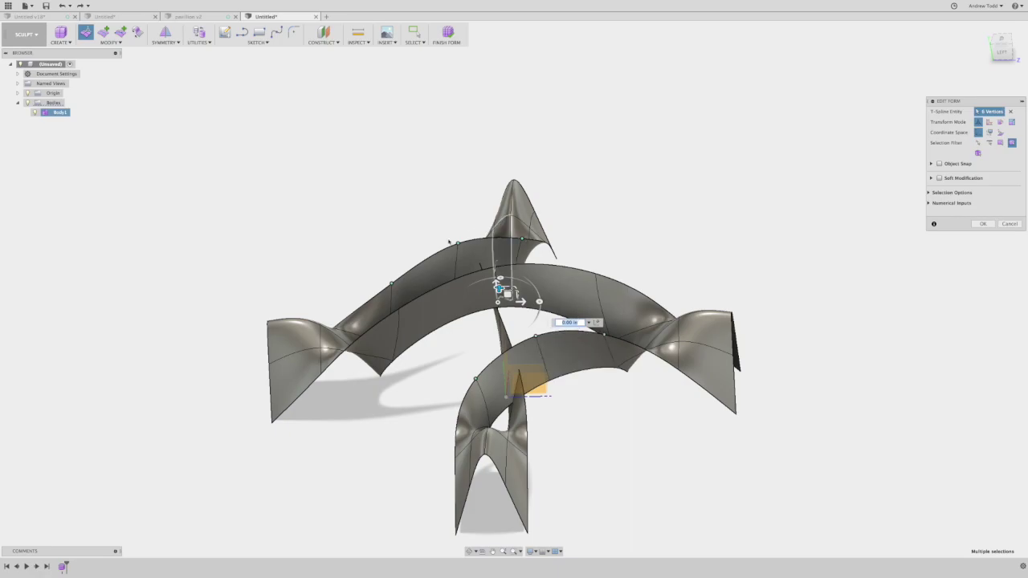
middle_click_drag(498, 283, 498, 276, "shift")
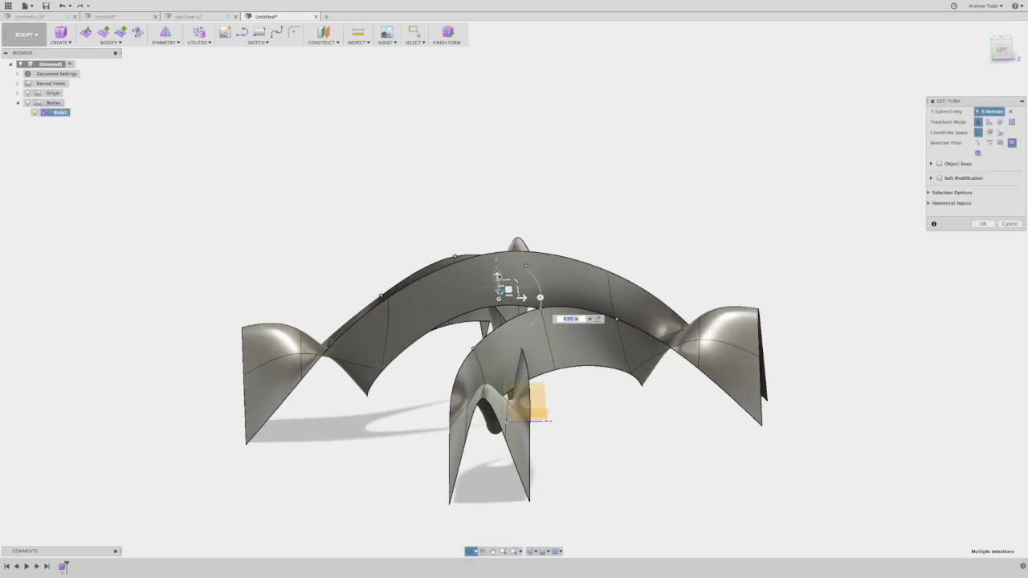
left_click_drag(496, 277, 494, 233)
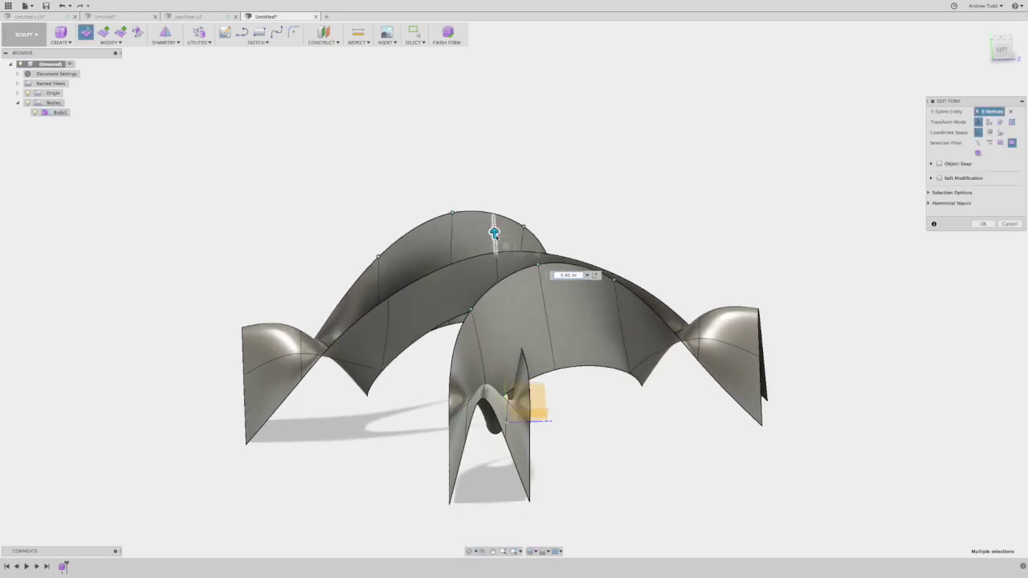
middle_click_drag(530, 351, 522, 343, "shift")
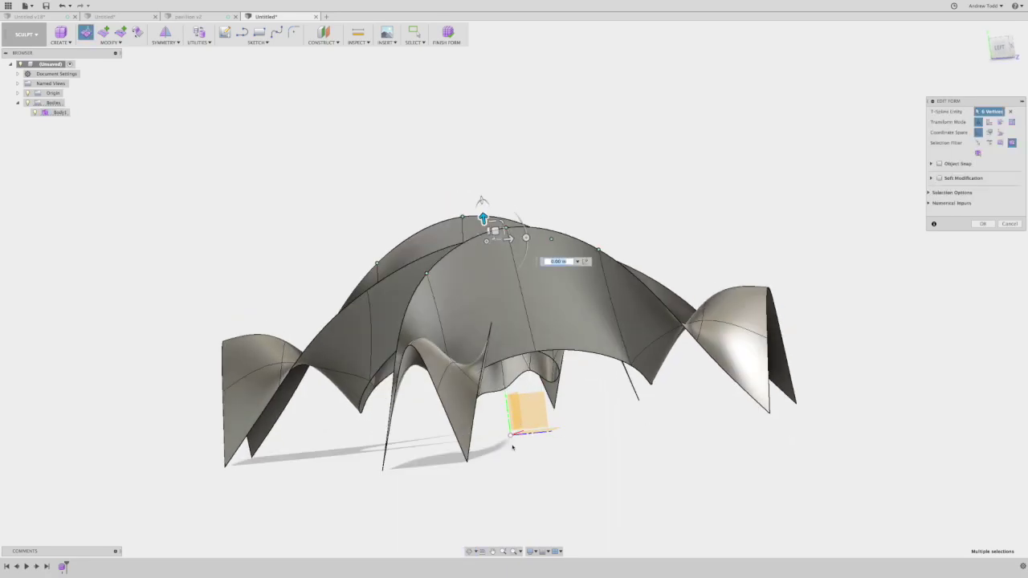
Step: Try raising the lower-edge vertices of the side bridges together
middle_click_drag(538, 392, 447, 448, "shift")
left_click(440, 444, "shift")
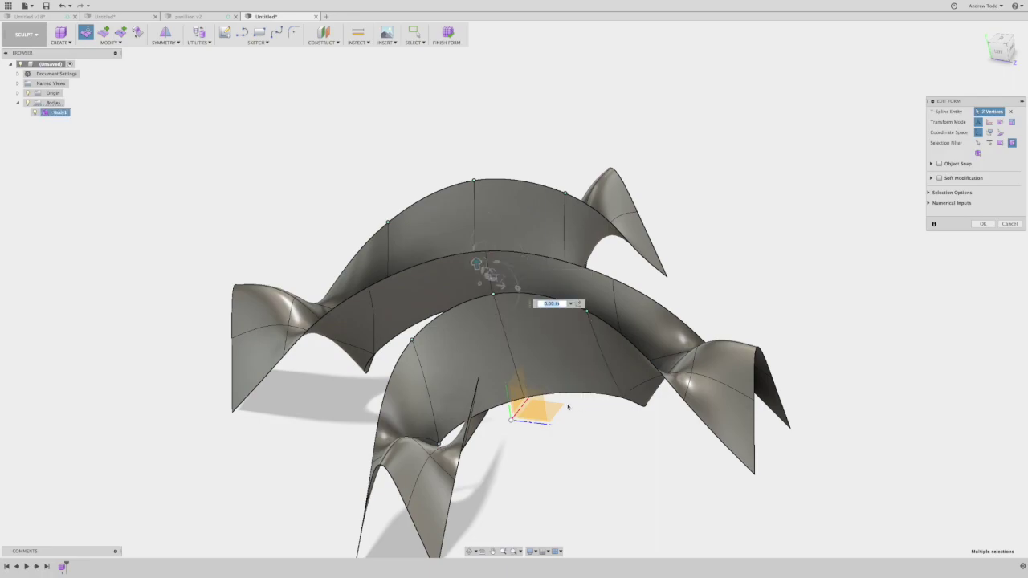
middle_click_drag(569, 438, 587, 417, "shift")
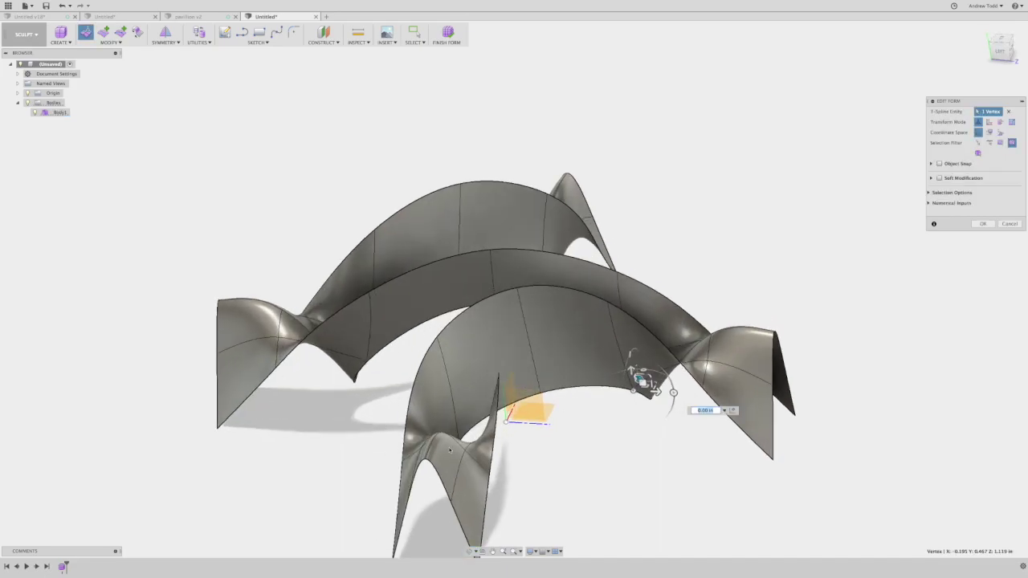
middle_click_drag(459, 408, 459, 444, "shift")
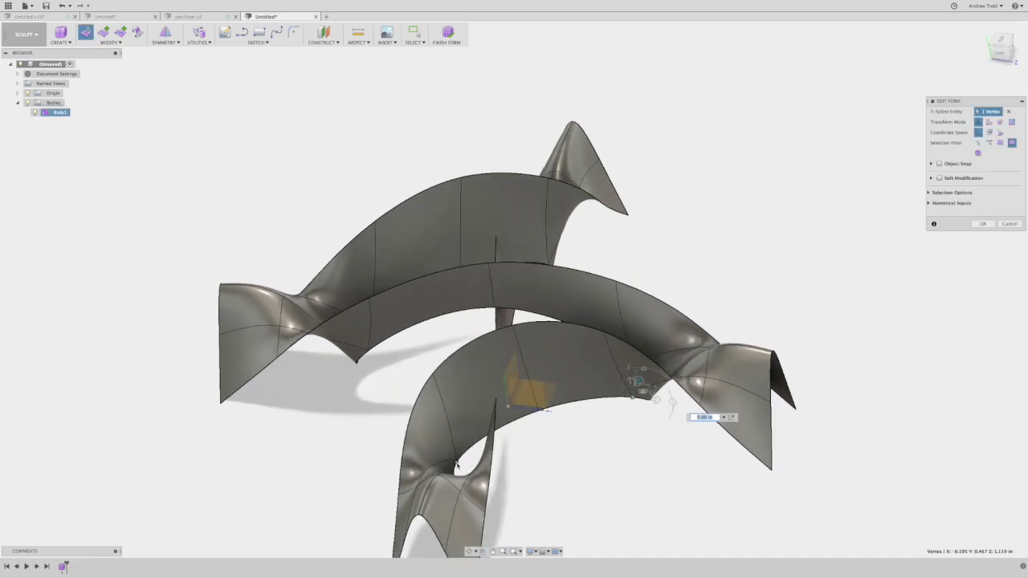
left_click(539, 412, "shift")
middle_click_drag(530, 406, 528, 376, "shift")
left_click_drag(532, 384, 524, 344)
middle_click_drag(525, 344, 578, 420, "shift")
Step: Undo the changes to the side bridges' lower-edge vertices
key("ctrl+z")
key("ctrl+z")
key("ctrl+z")
key("ctrl+z")
left_click(583, 405)
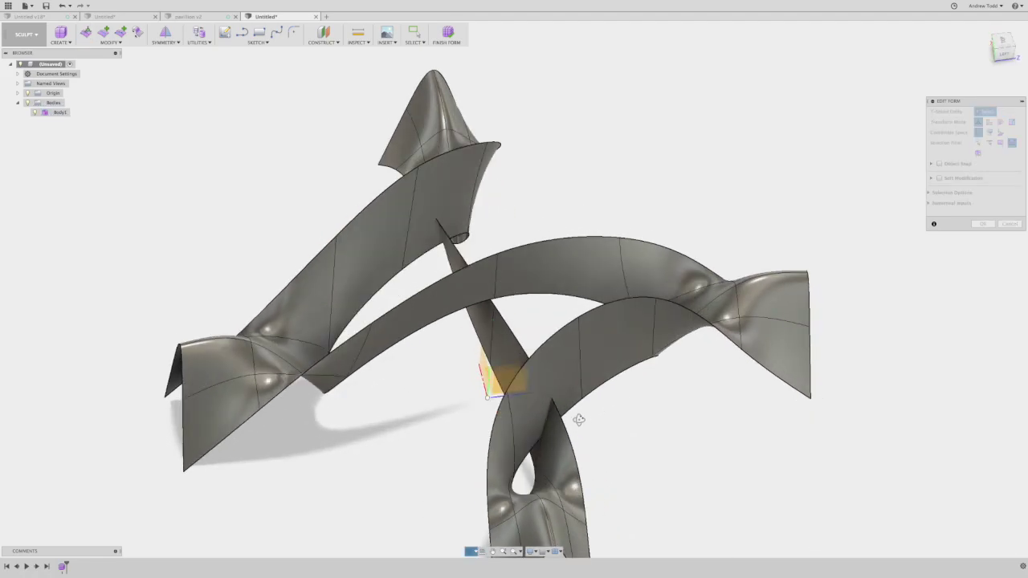
key("ctrl+z")
key("ctrl+z")
key("ctrl+z")
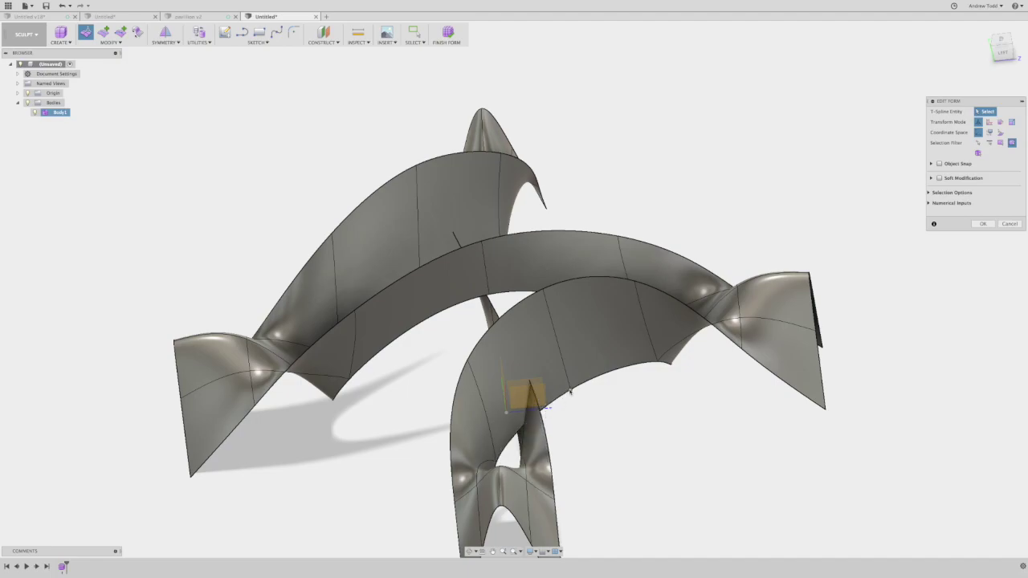
Step: Raise the lower middle vertices of both side bridges together in two successive moves
left_click(571, 391)
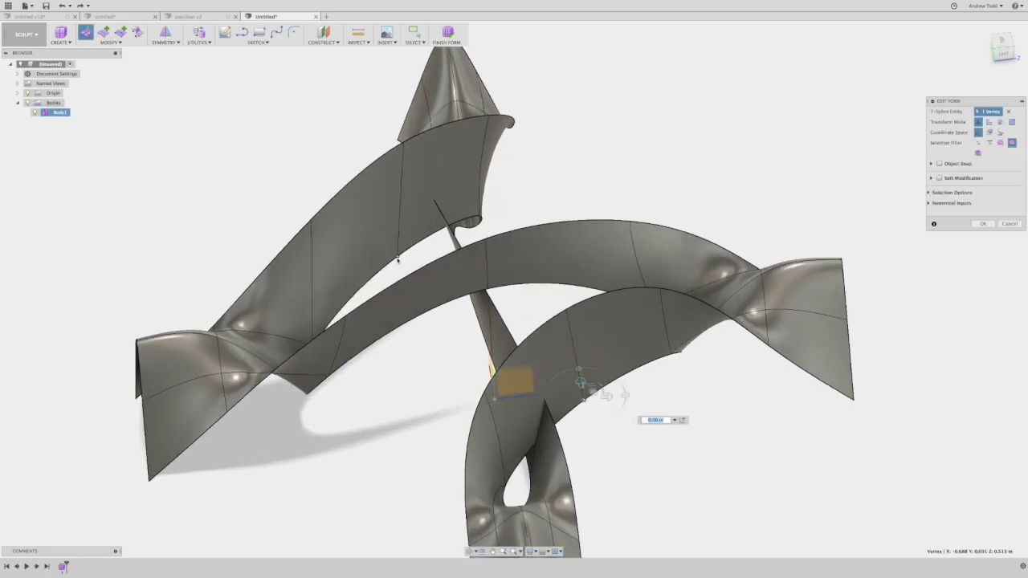
left_click_drag(487, 311, 478, 257)
middle_click_drag(471, 320, 486, 287, "shift")
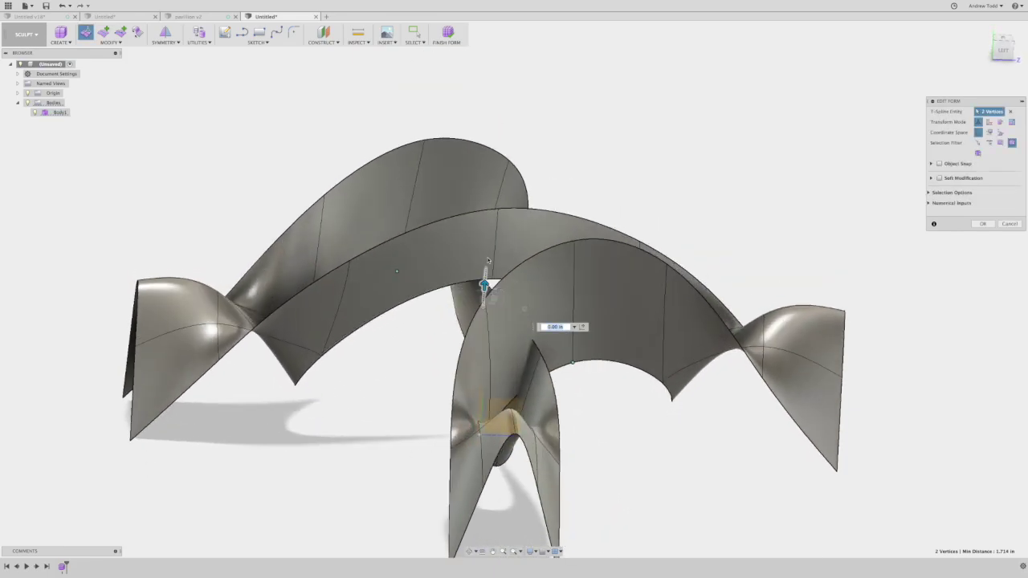
left_click_drag(488, 260, 488, 233)
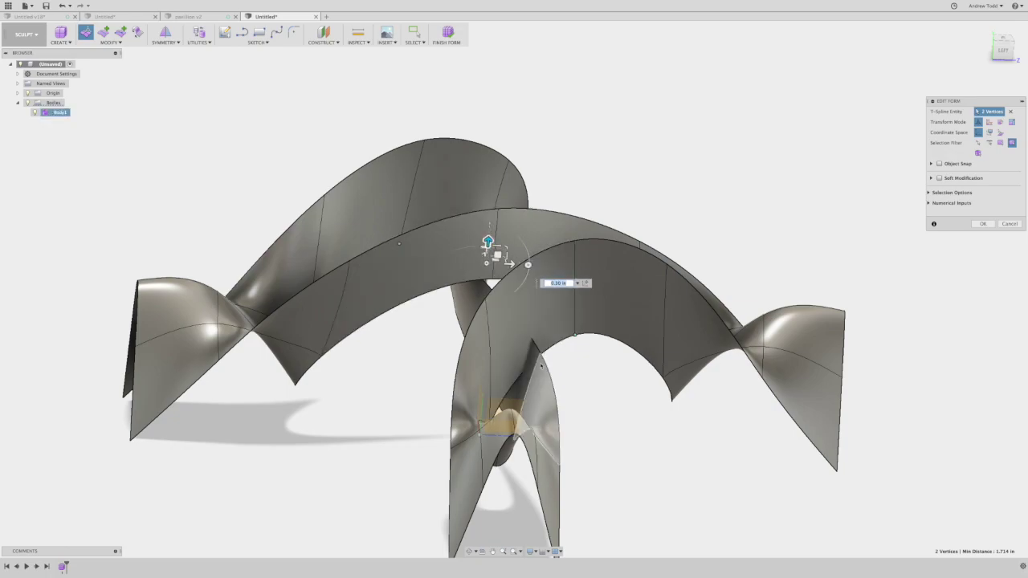
Step: Lower the three upper vertices of the low crossing bridge together and rotate them slightly about the vertical axis
middle_click_drag(536, 345, 496, 295, "shift")
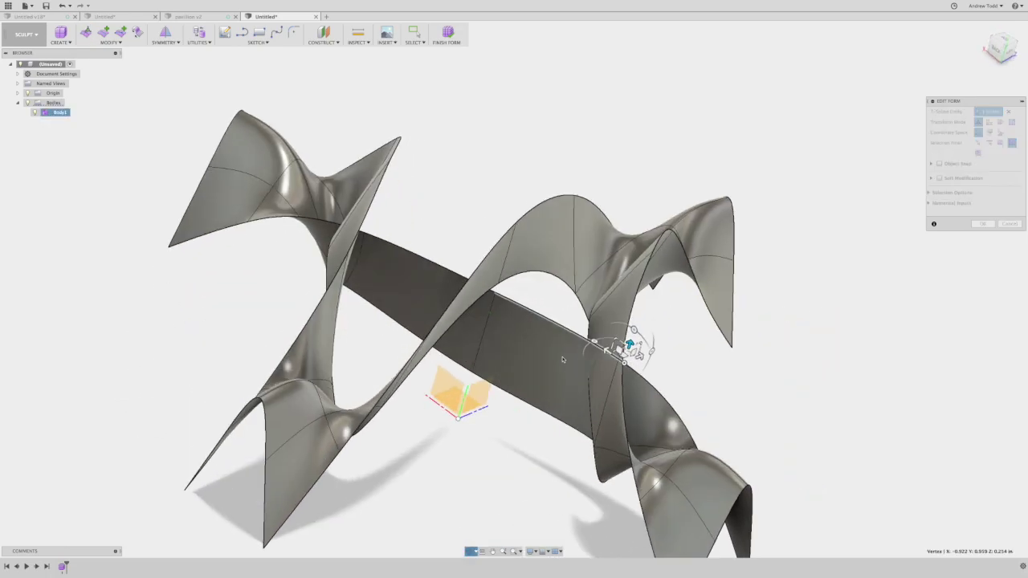
left_click(496, 296, "shift")
middle_click_drag(277, 205, 345, 229, "shift")
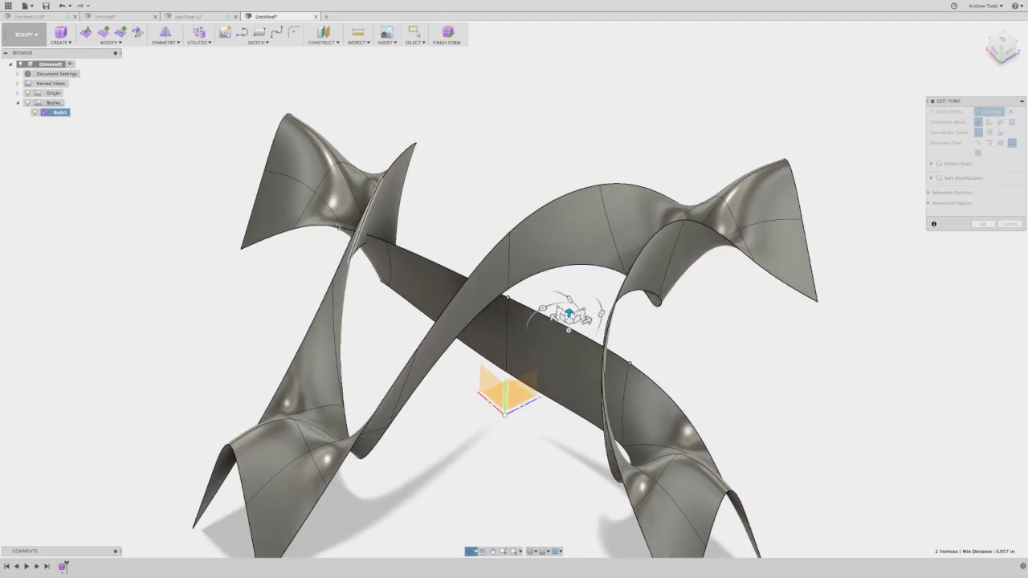
left_click(386, 244, "shift")
left_click_drag(507, 286, 508, 307)
middle_click_drag(520, 282, 478, 256, "shift")
middle_click_drag(468, 260, 483, 281, "shift")
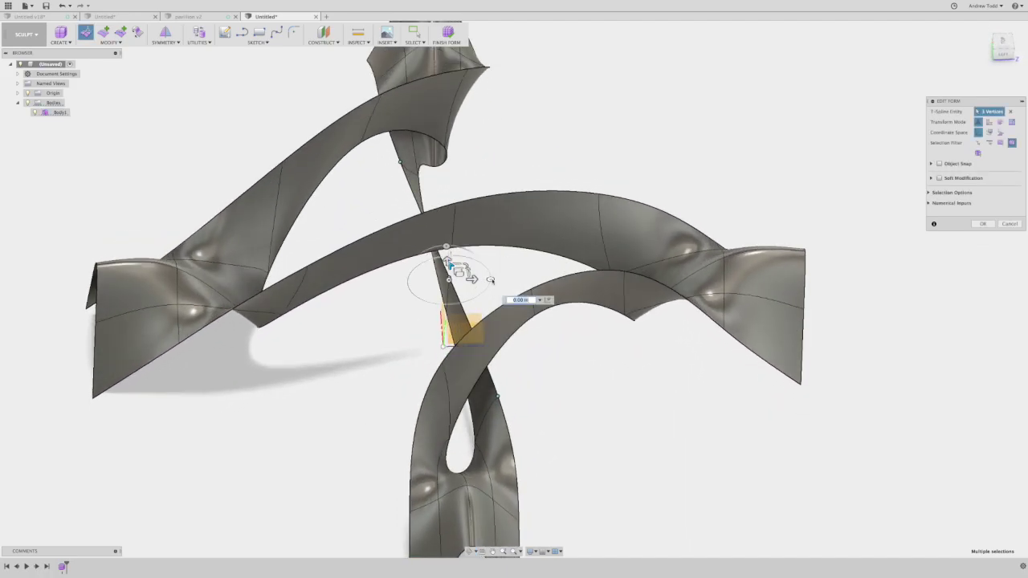
left_click_drag(496, 275, 499, 283)
Step: Raise the low crossing bridge's middle vertex to about Y 0.89 in, adjust one side bridge's lower middle vertex, and accept the form edits
middle_click_drag(471, 259, 366, 273, "shift")
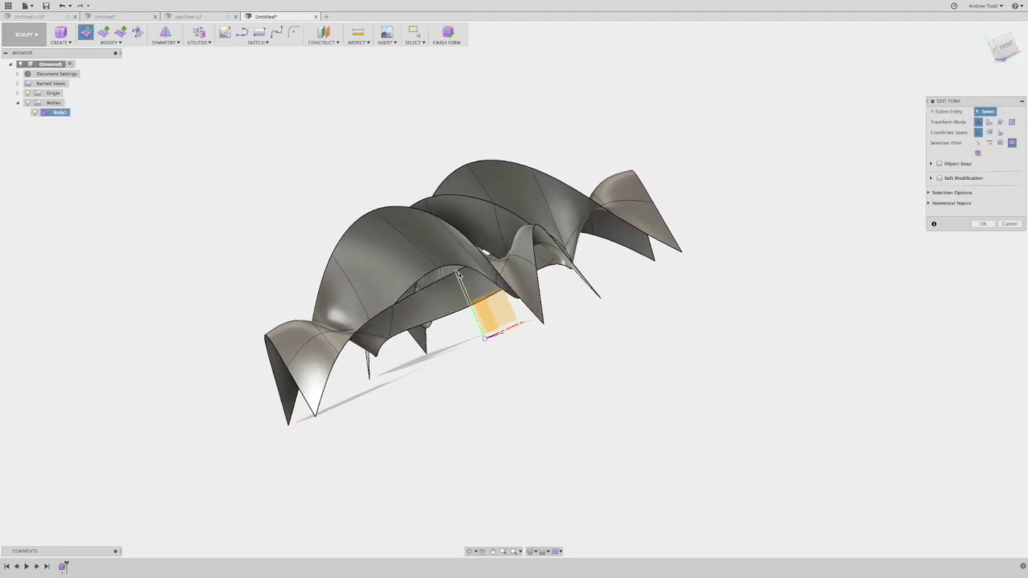
left_click(446, 249)
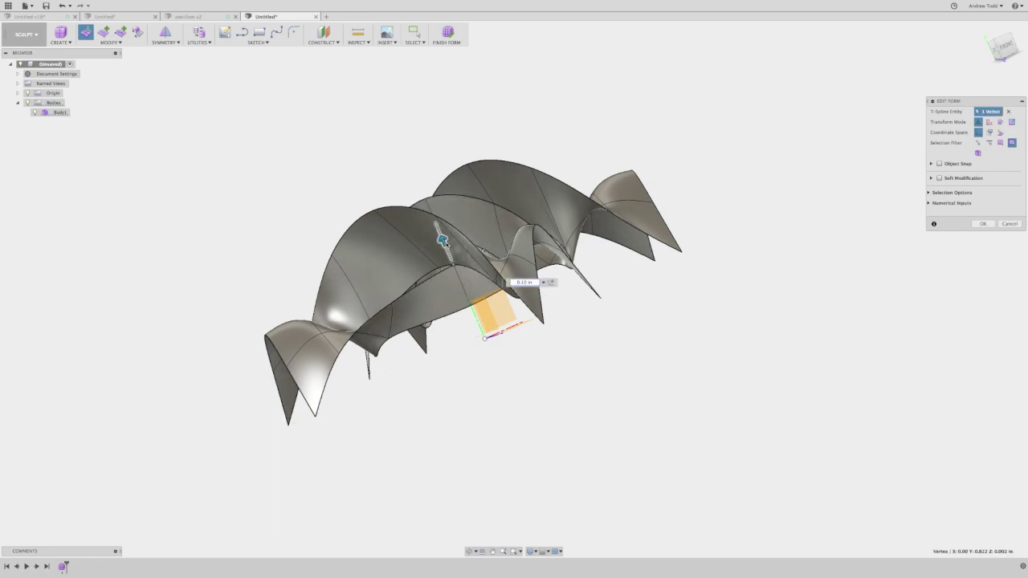
middle_click_drag(405, 297, 487, 279, "shift")
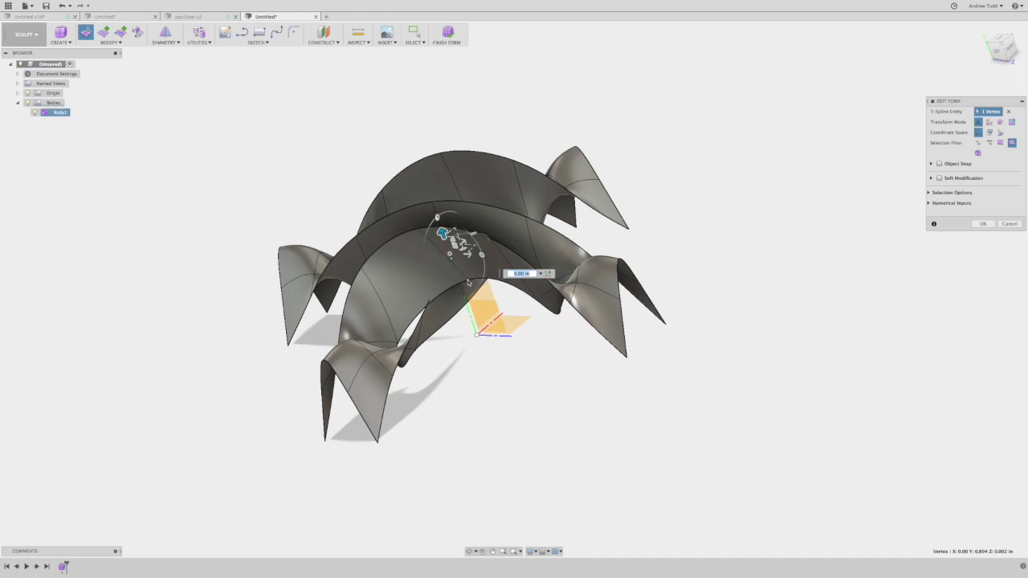
middle_click_drag(448, 200, 429, 184, "shift")
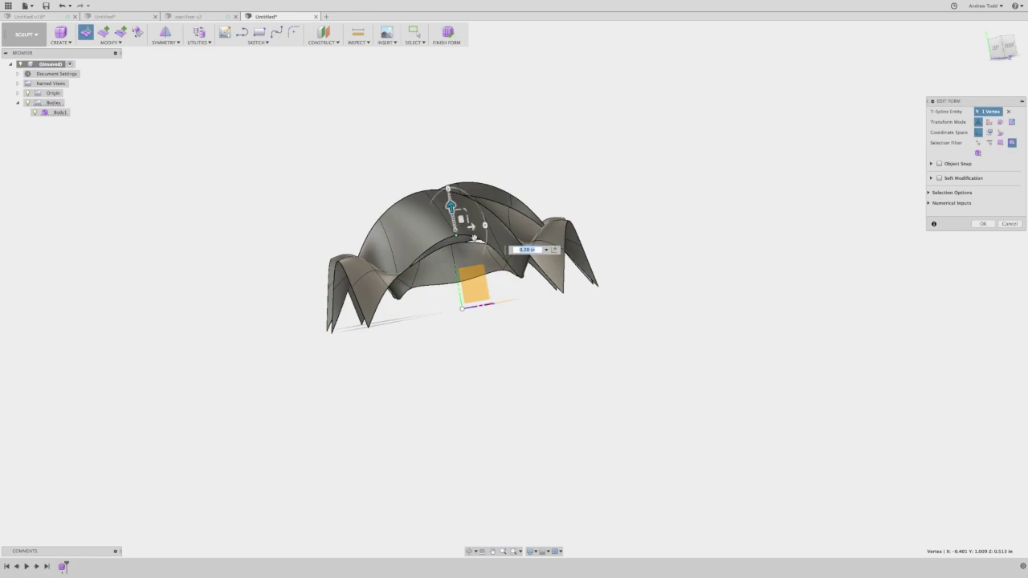
middle_click_drag(470, 232, 499, 269, "shift")
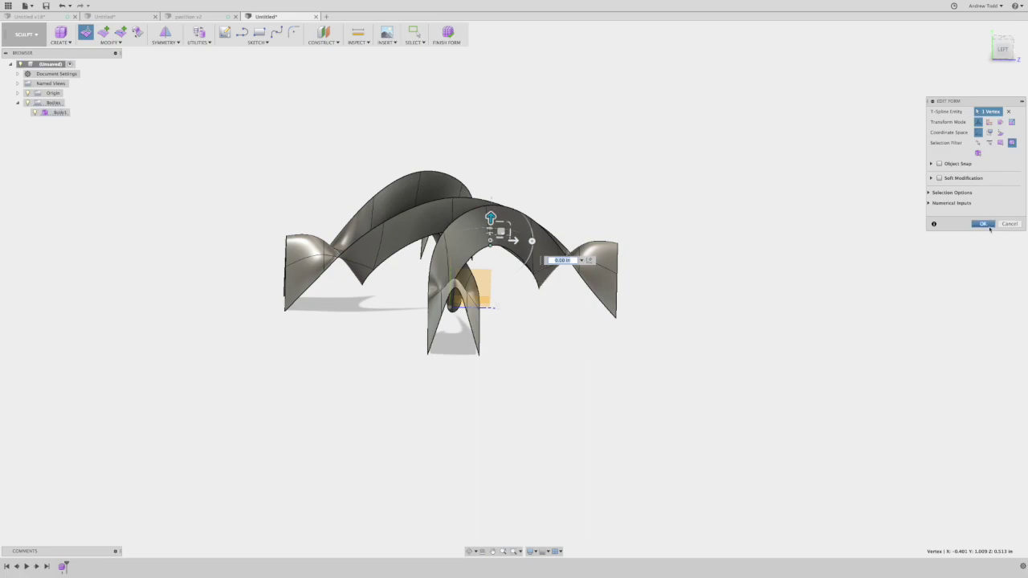
left_click(990, 228)
Step: Switch from sculpting to the Model workspace
scroll(477, 217, "down", 3)
middle_click_drag(477, 218, 481, 262, "shift")
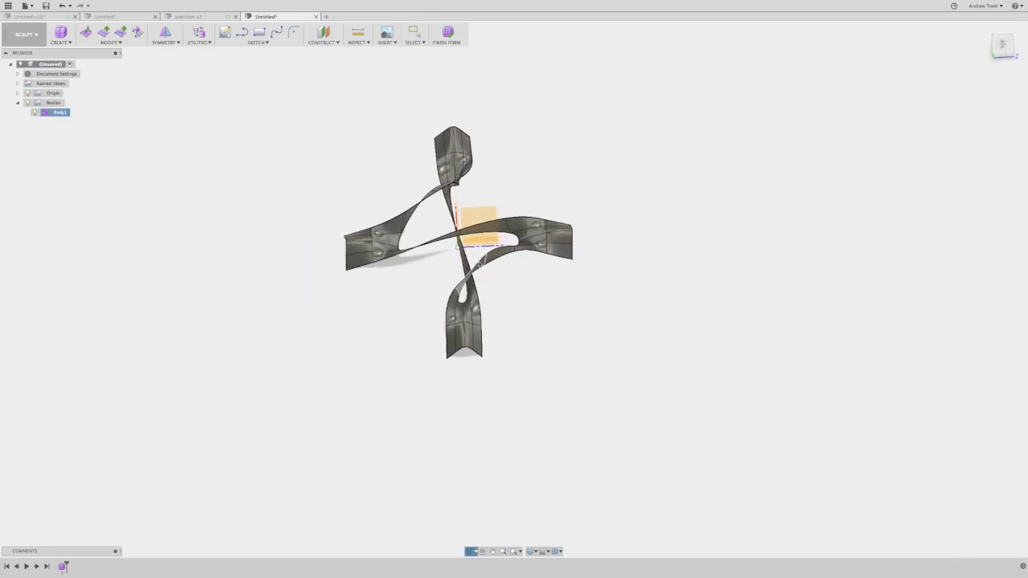
key("Escape")
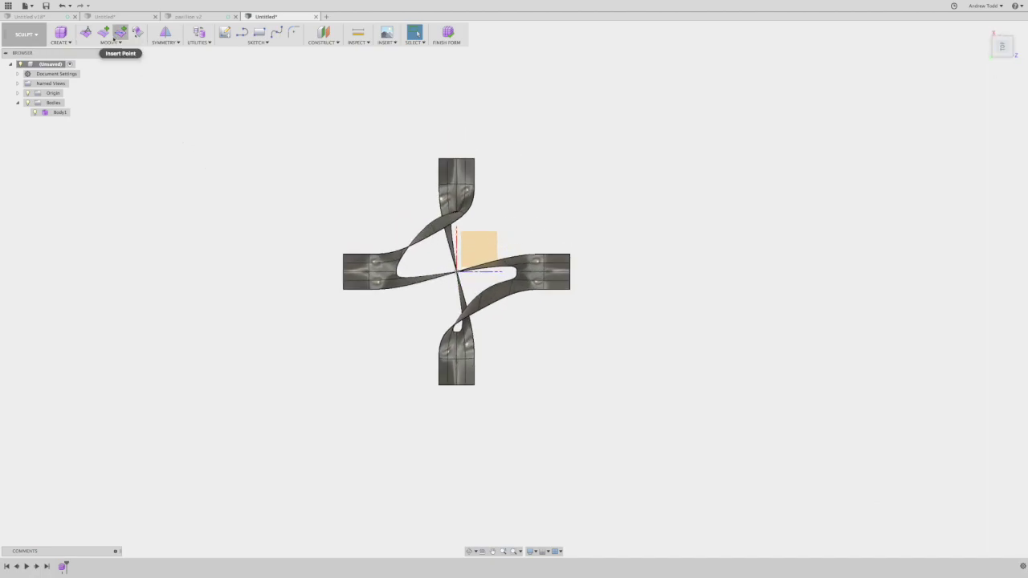
left_click(115, 42)
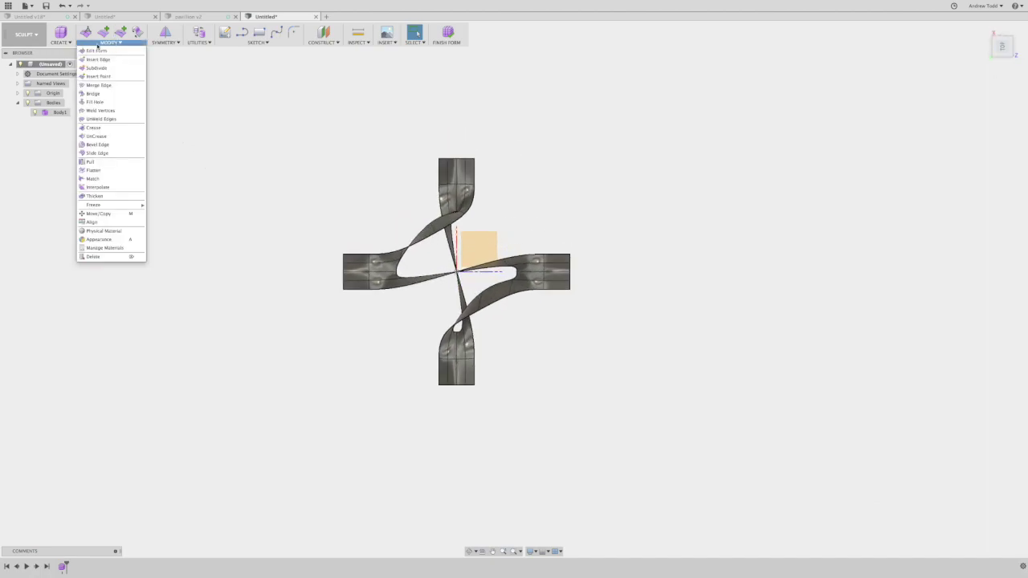
left_click(24, 35)
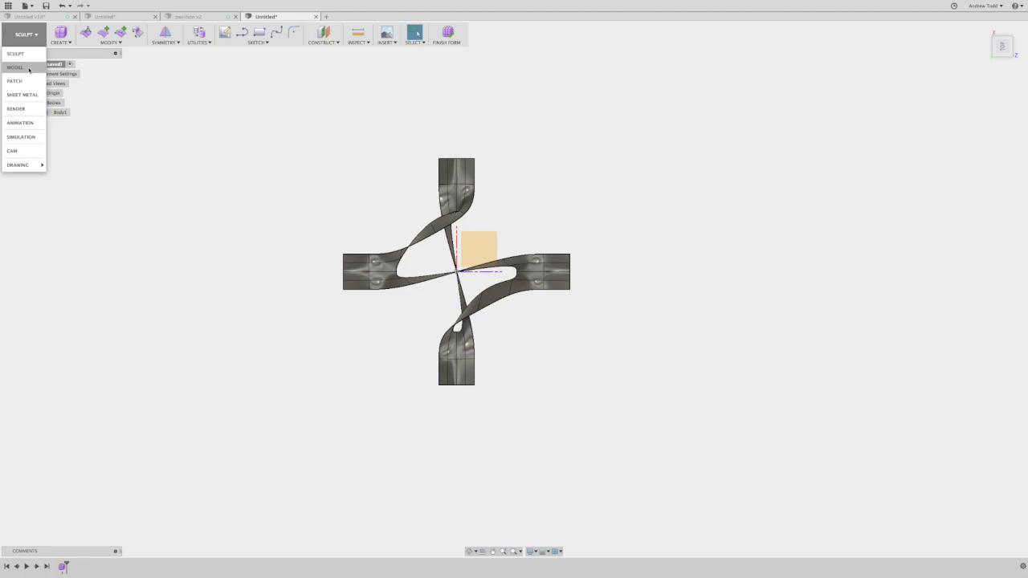
left_click(15, 67)
Step: Sketch two concentric circles around the origin on the XZ plane, the outer about 2.8 in in diameter, leaving a narrow ring between them
middle_click_drag(495, 189, 483, 254, "shift")
left_click(496, 252)
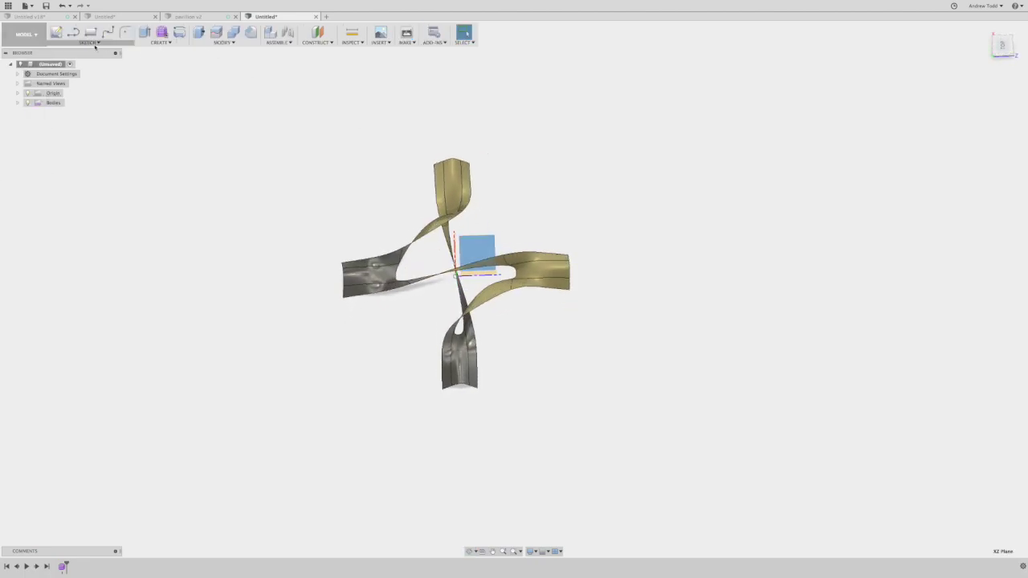
left_click(93, 43)
mouse_move(89, 76)
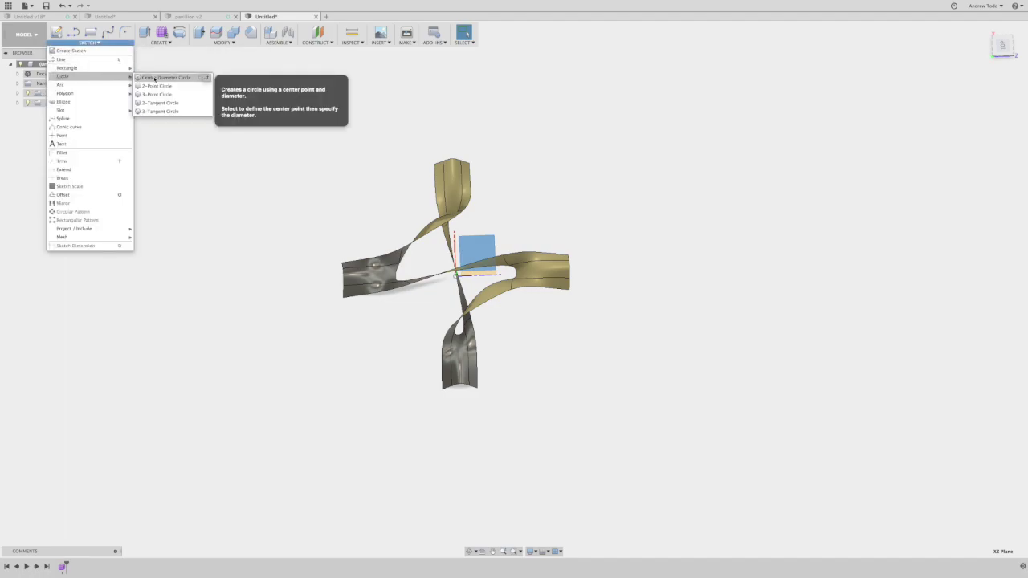
left_click(154, 78)
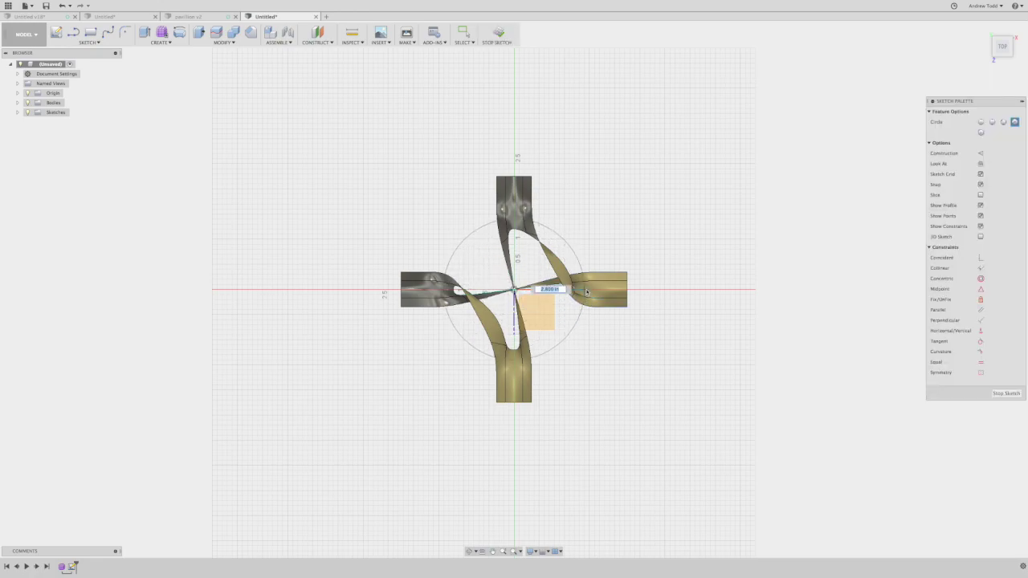
left_click(588, 294)
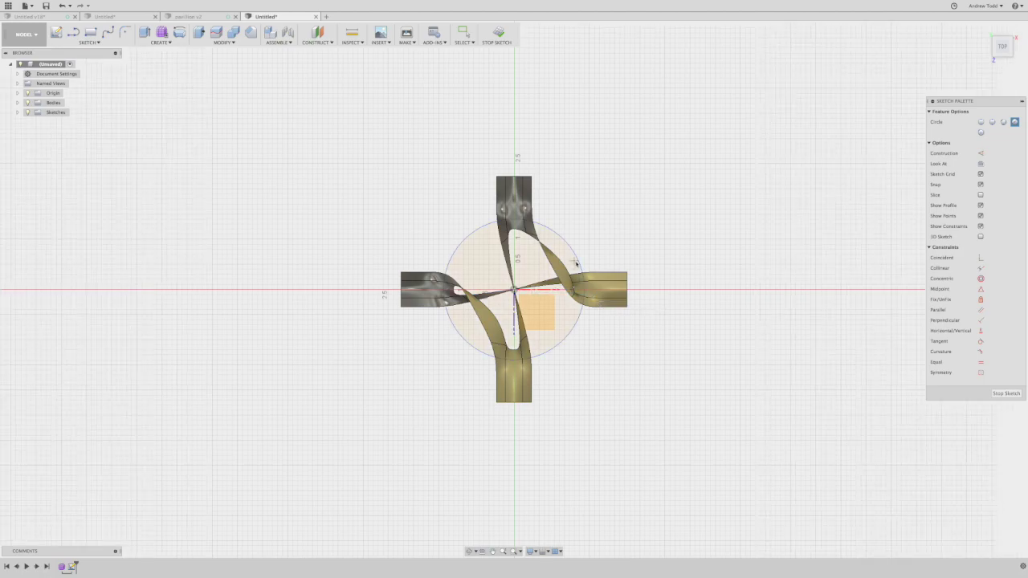
mouse_move(581, 258)
middle_mouse_down("shift")
mouse_move(549, 204)
mouse_move(580, 246)
middle_mouse_up("shift")
left_click(1002, 45)
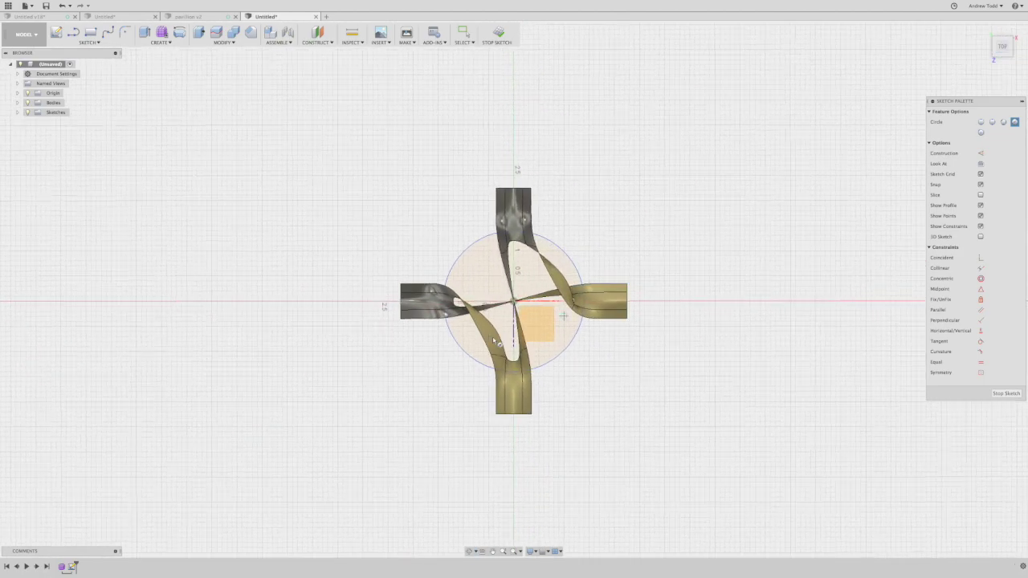
left_click(580, 302)
middle_click_drag(570, 299, 540, 241, "shift")
scroll(544, 367, "up", 5)
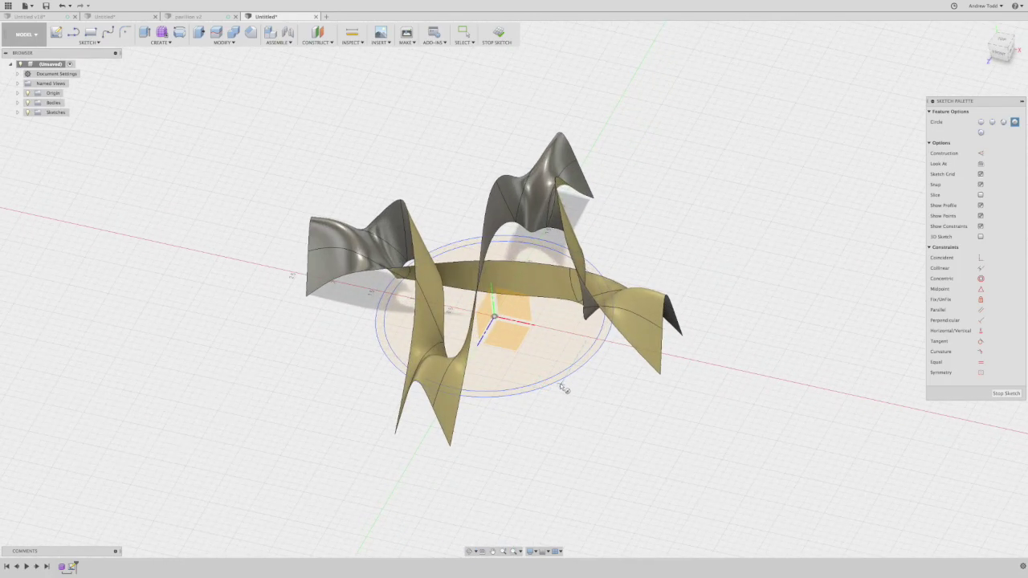
key("Escape")
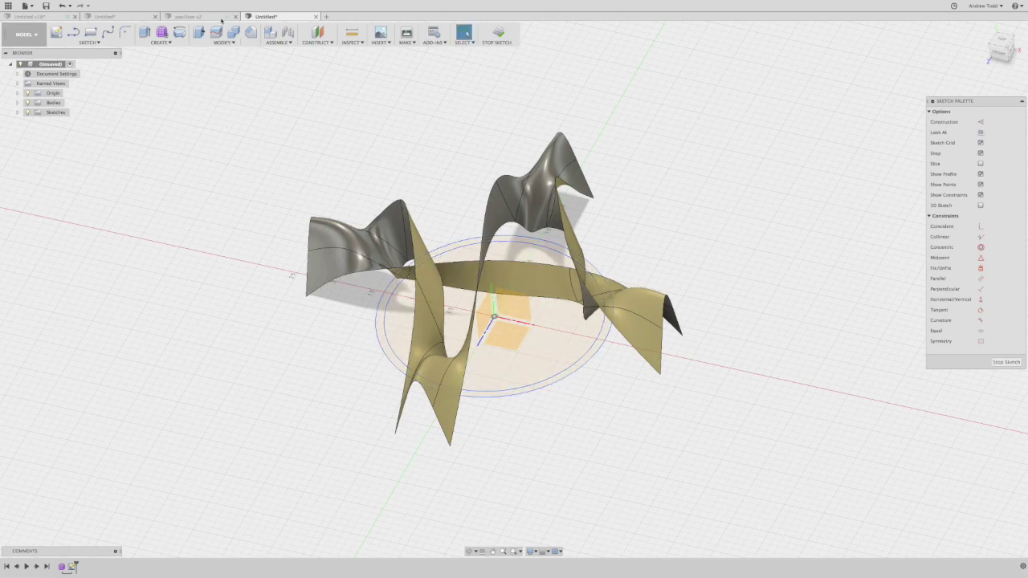
Step: Extrude only the narrow ring between the two circles by 0.10 in as a new body
left_click(145, 32)
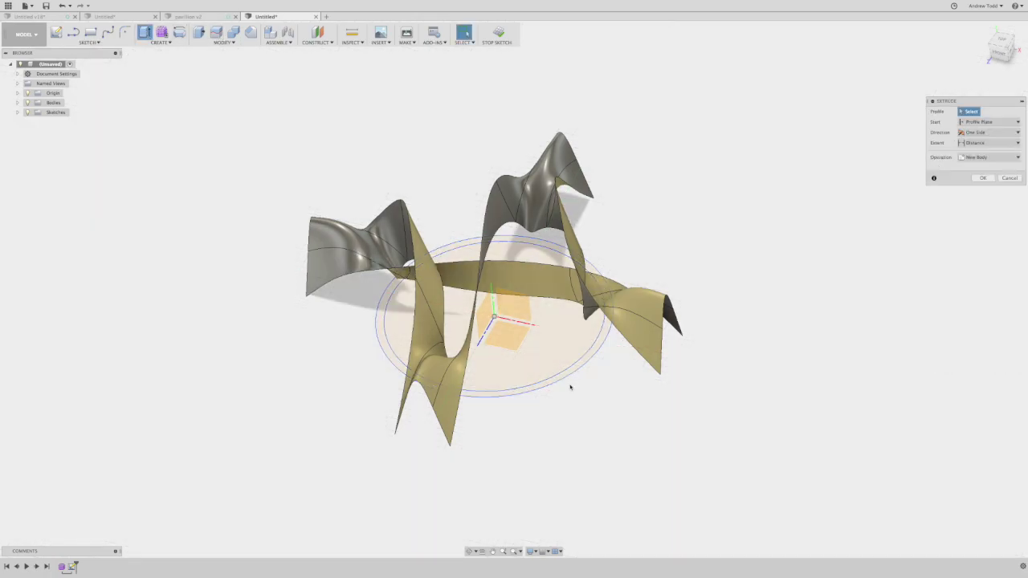
scroll(563, 374, "up", 2)
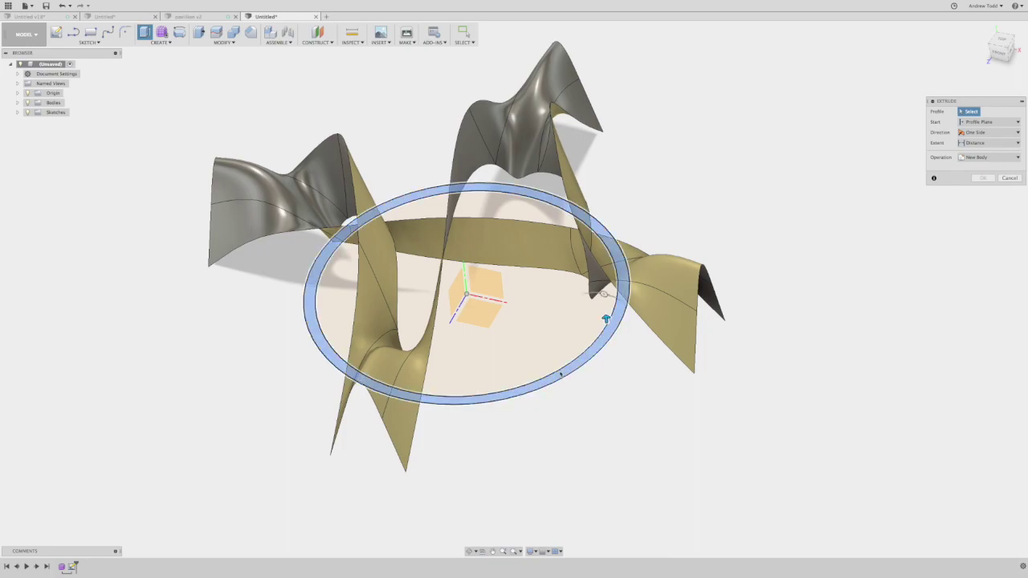
left_click(603, 316)
left_click(553, 356)
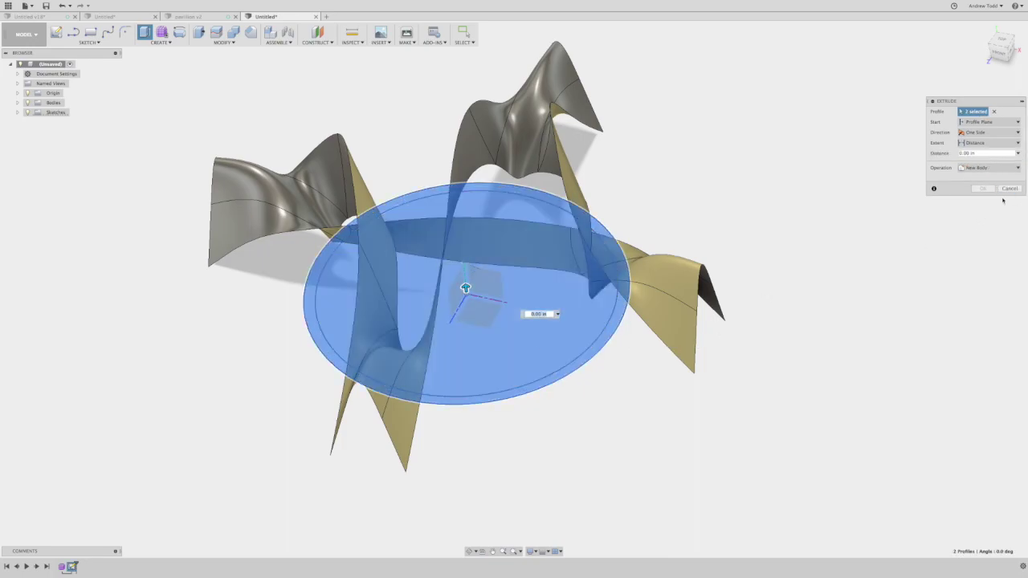
left_click(488, 332)
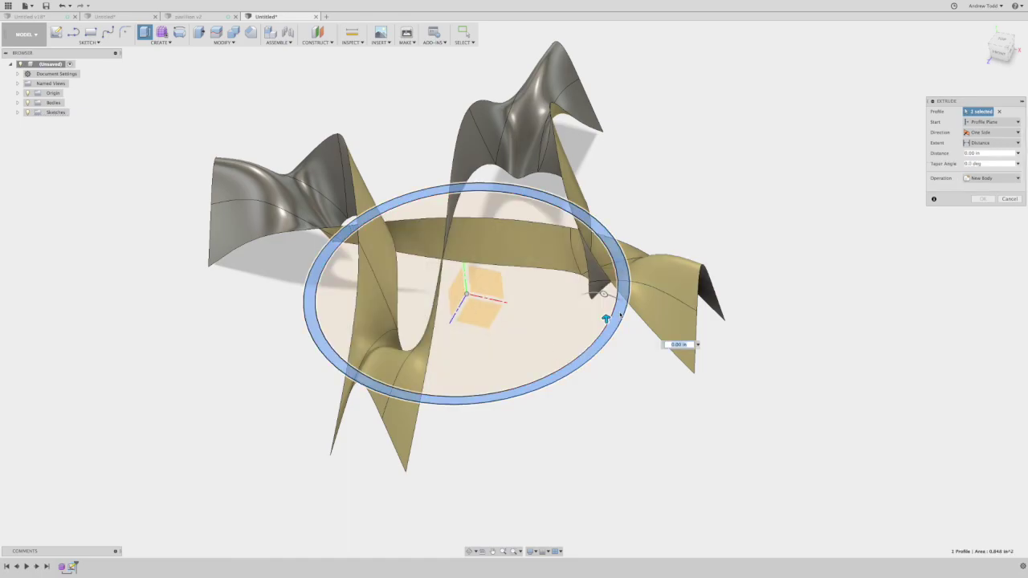
middle_click_drag(606, 311, 799, 261, "shift")
left_click(987, 199)
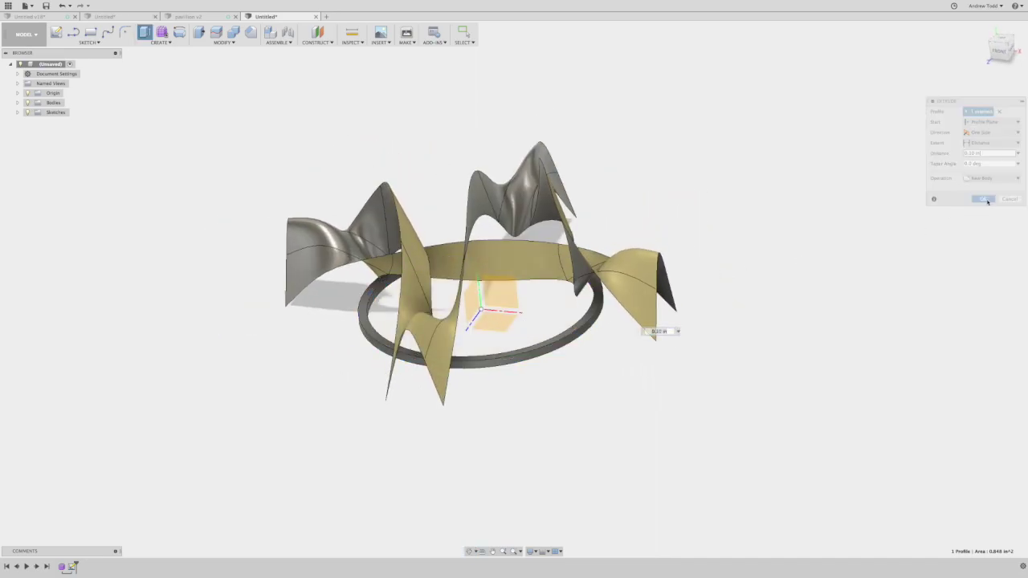
Step: Show the circle sketch again and extrude its inner disc upward by about 0.15 in with the New Body operation
left_click(34, 122)
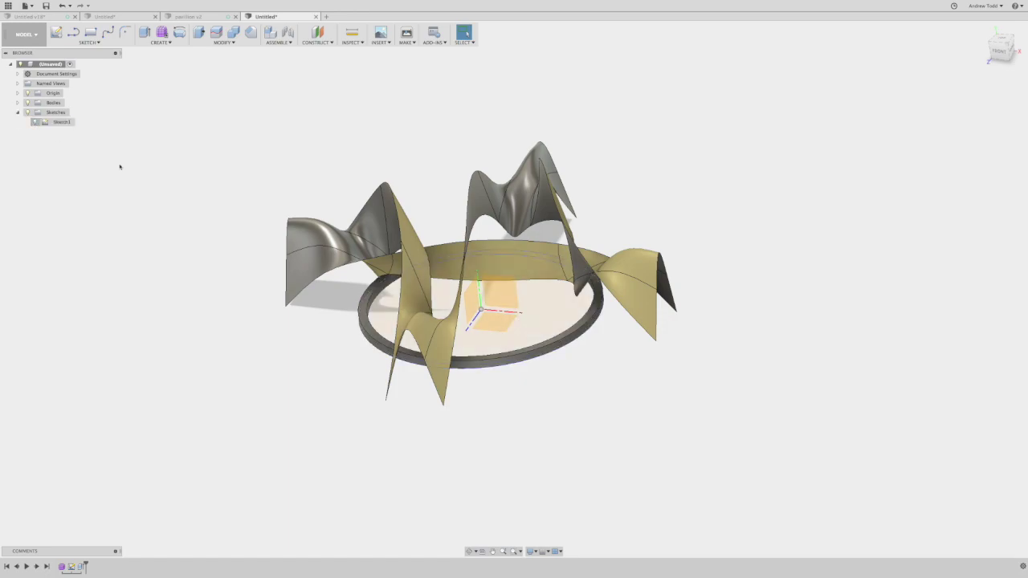
left_click(555, 321)
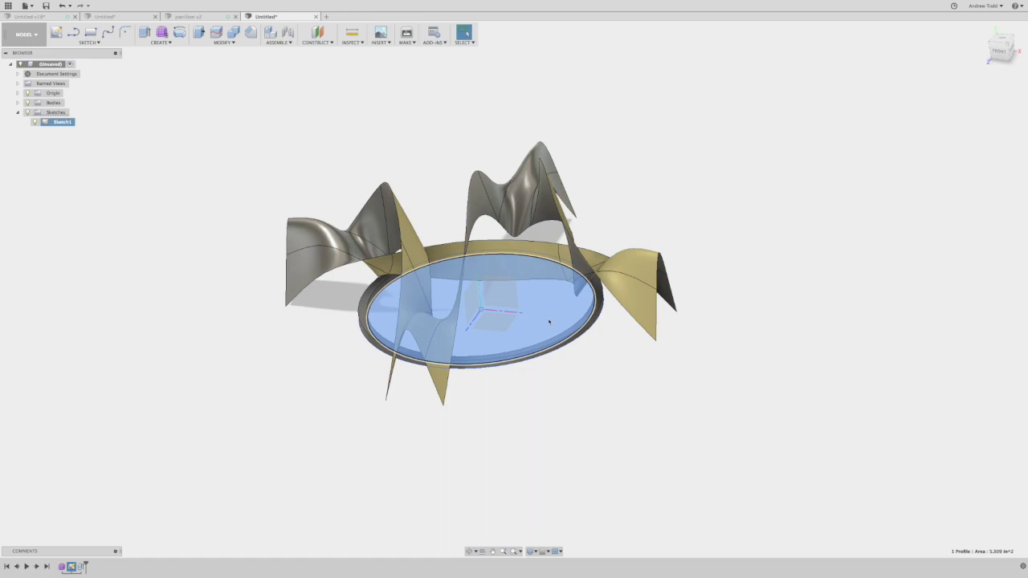
key("e")
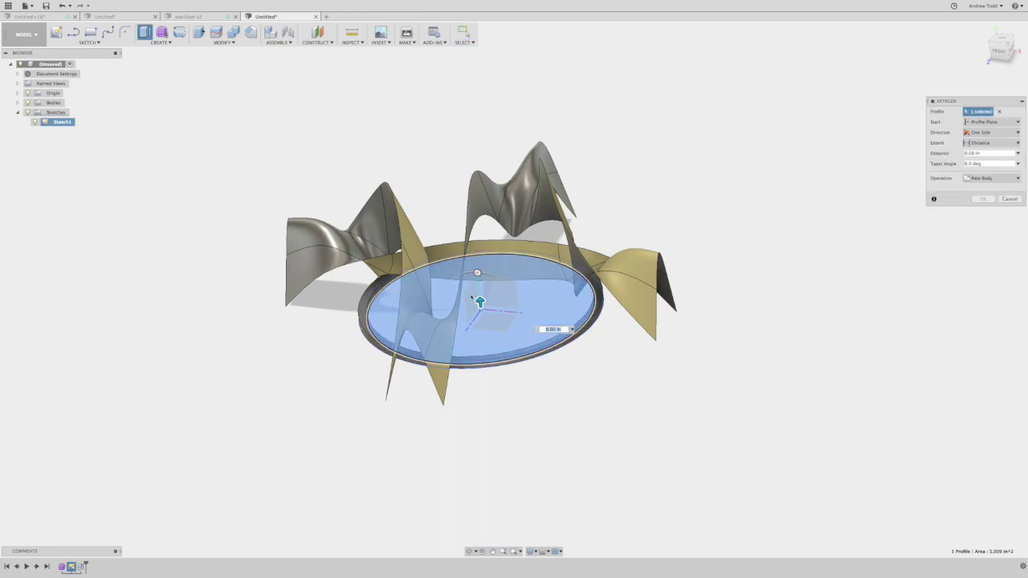
mouse_move(464, 294)
middle_mouse_down("shift")
mouse_move(558, 314)
mouse_move(493, 315)
mouse_move(478, 302)
middle_mouse_up("shift")
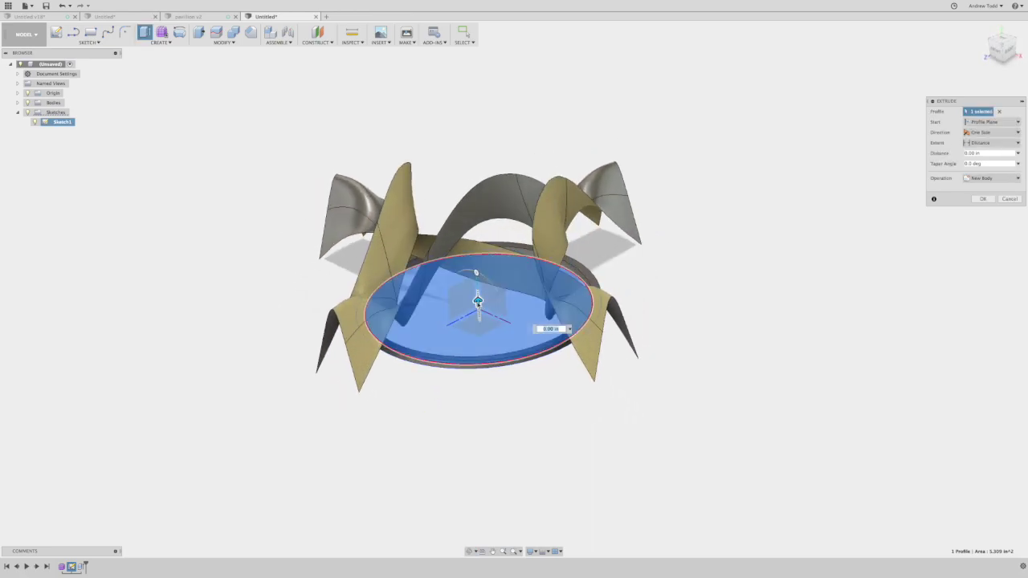
left_click_drag(478, 302, 475, 294)
scroll(477, 295, "up", 5)
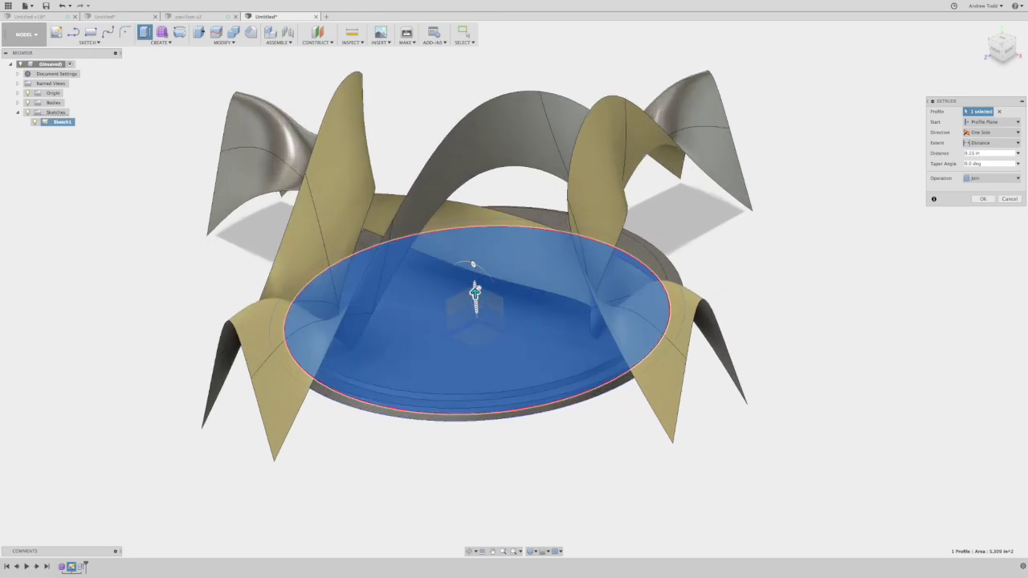
left_click(991, 177)
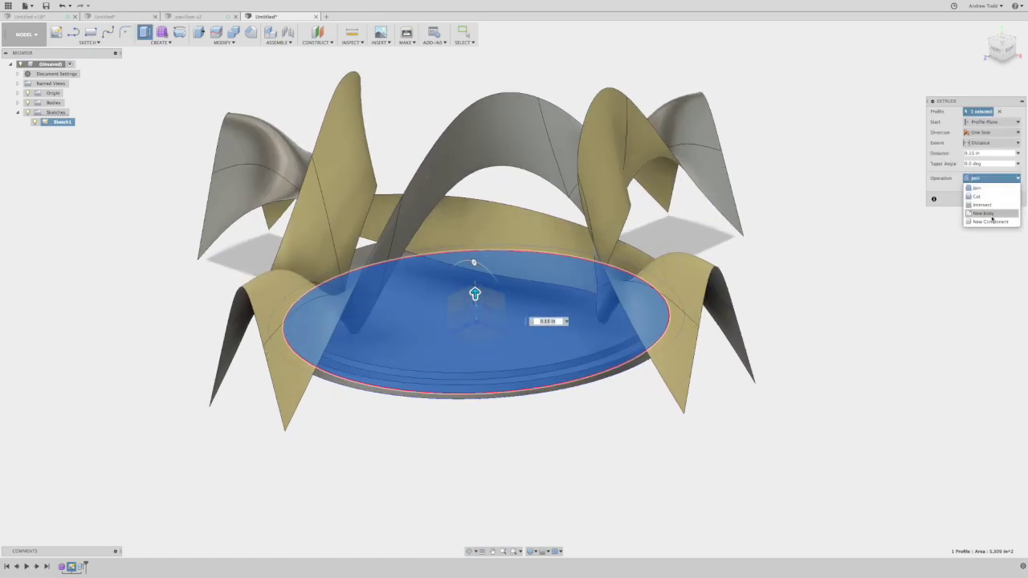
left_click(993, 216)
Step: Reduce the inner disc's extrusion distance to 0.08 in and accept the extrusion
left_click_drag(474, 296, 476, 302)
scroll(476, 301, "up", 4)
middle_click_drag(476, 303, 466, 290, "shift")
scroll(476, 303, "up", 4)
left_click_drag(474, 309, 474, 315)
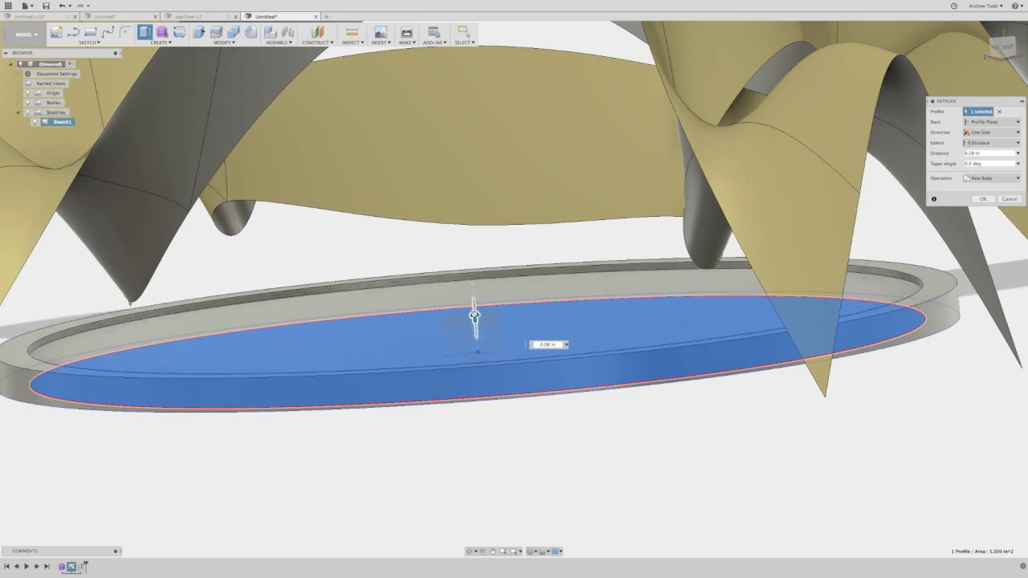
scroll(474, 314, "down", 5)
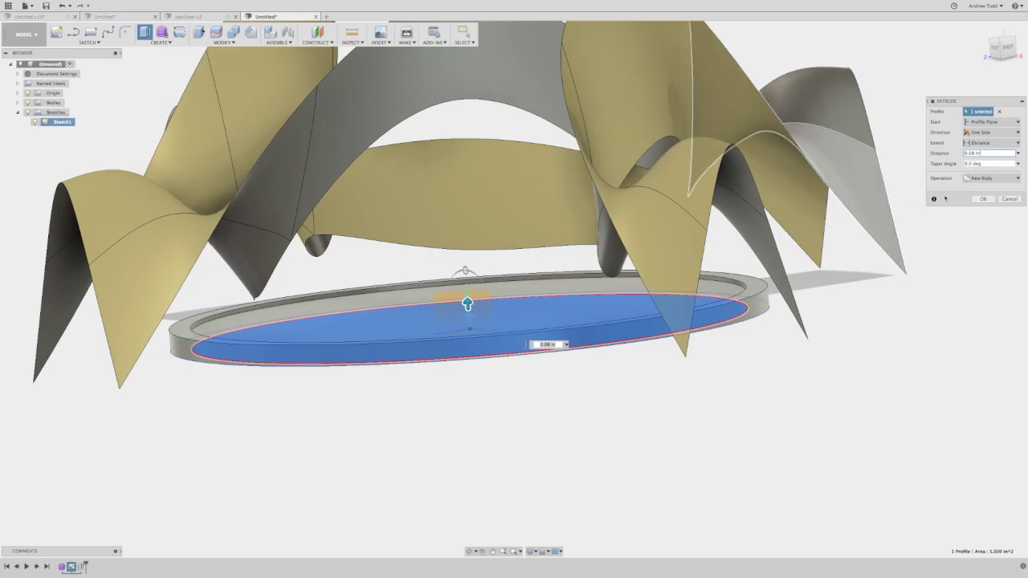
left_click(984, 199)
Step: Reopen the arched surfaces' form feature from the design history for sculpting and dismiss the environment notice
middle_click_drag(498, 196, 559, 211, "shift")
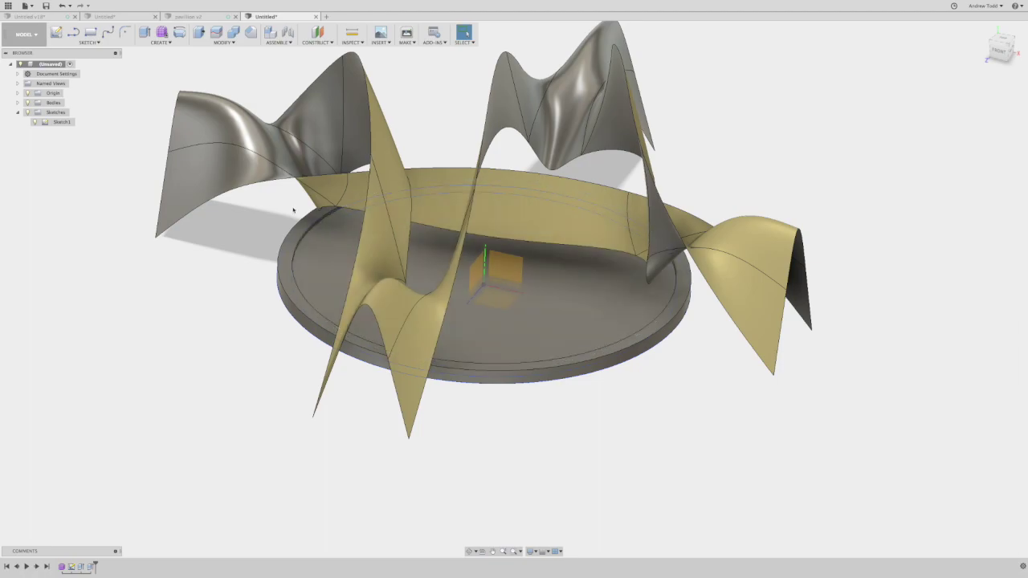
middle_click_drag(324, 207, 341, 167, "shift")
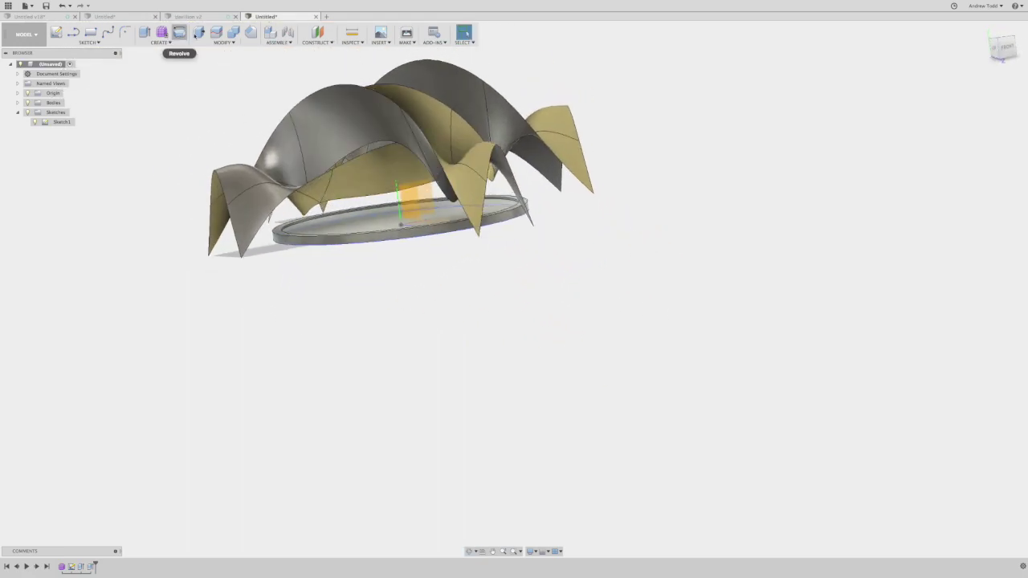
left_click(116, 44)
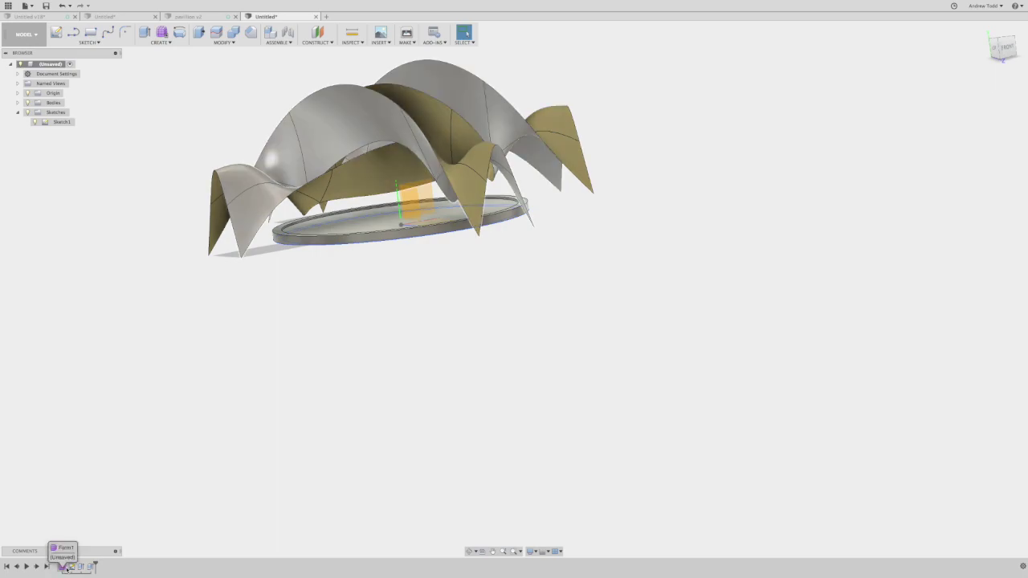
left_click(62, 567)
right_click(62, 567)
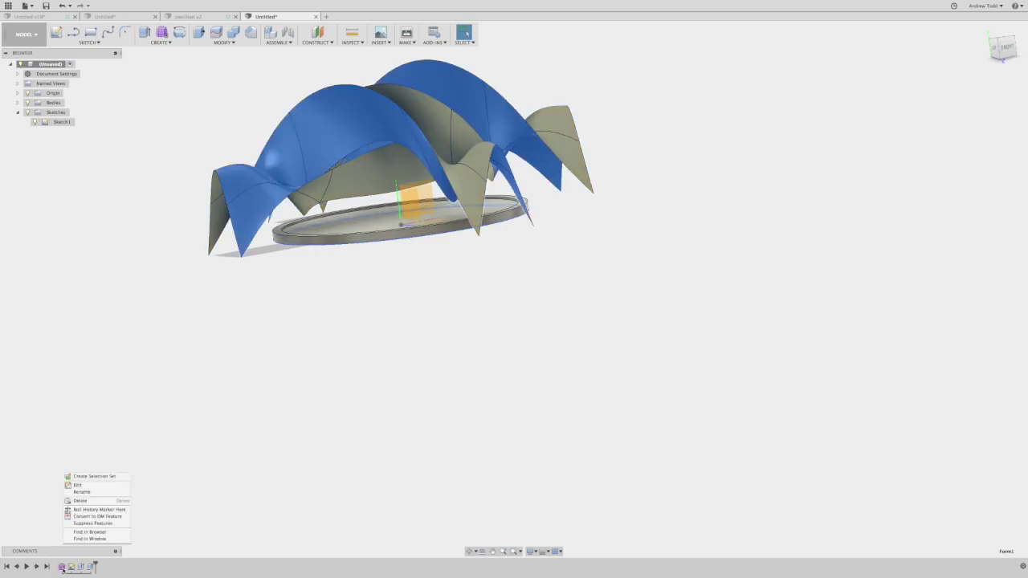
left_click(77, 486)
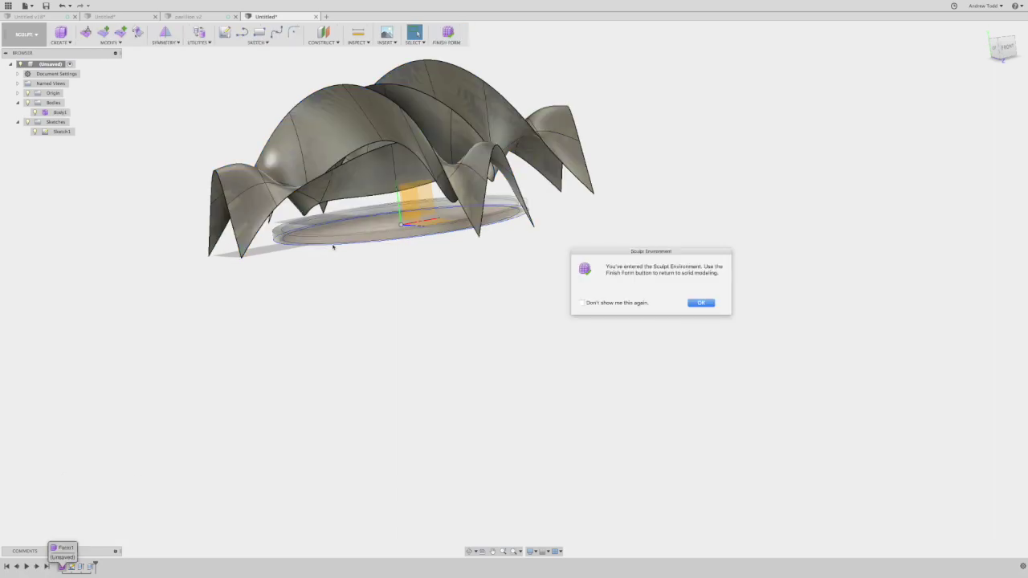
left_click(701, 303)
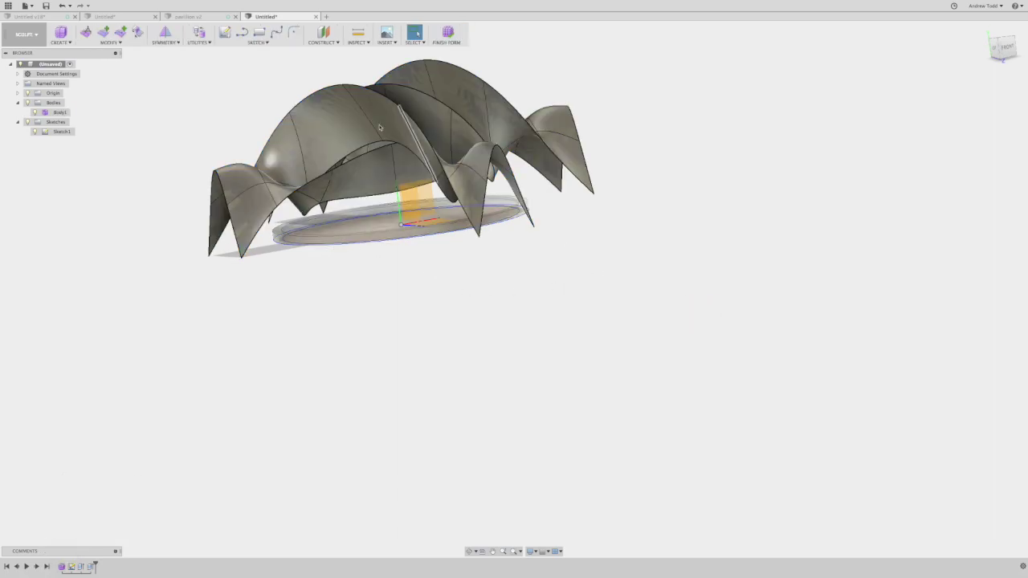
Step: Select the full upper edge chain of the middle arch and start a Pipe along it
mouse_move(389, 138)
middle_mouse_down("shift")
mouse_move(390, 123)
mouse_move(455, 264)
middle_mouse_up("shift")
key("Escape")
scroll(395, 243, "up", 3)
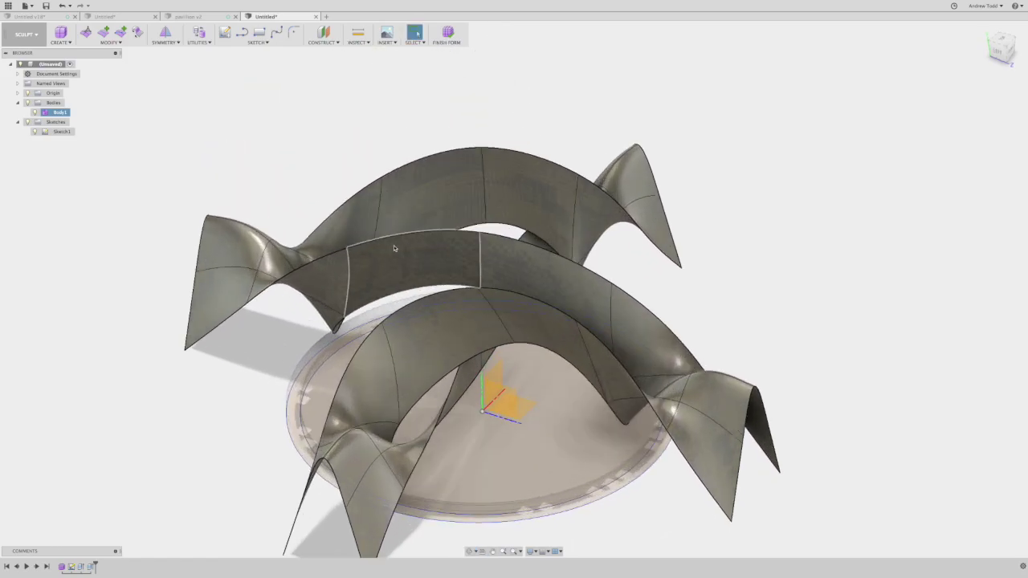
double_click(394, 239)
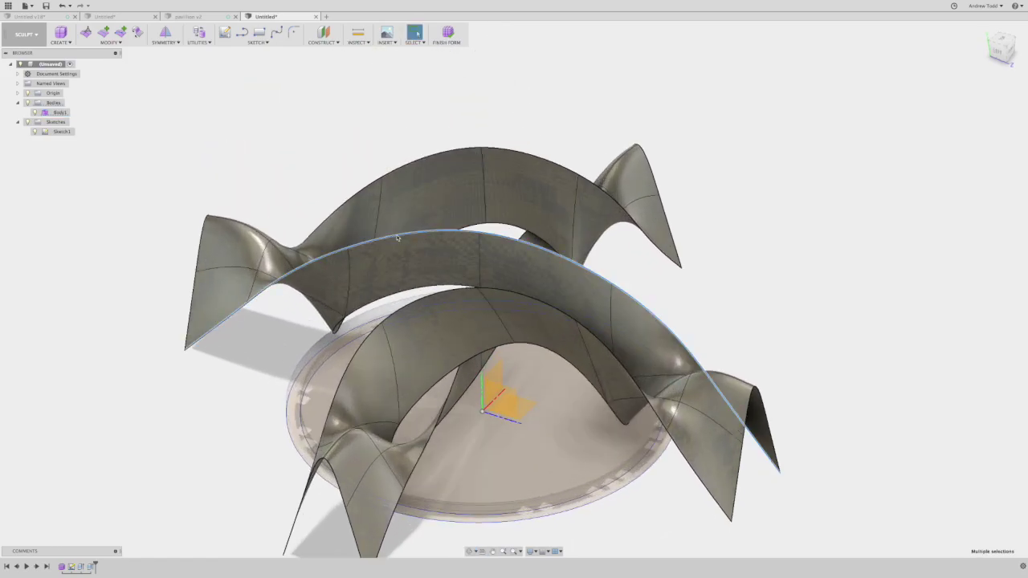
left_click(121, 44)
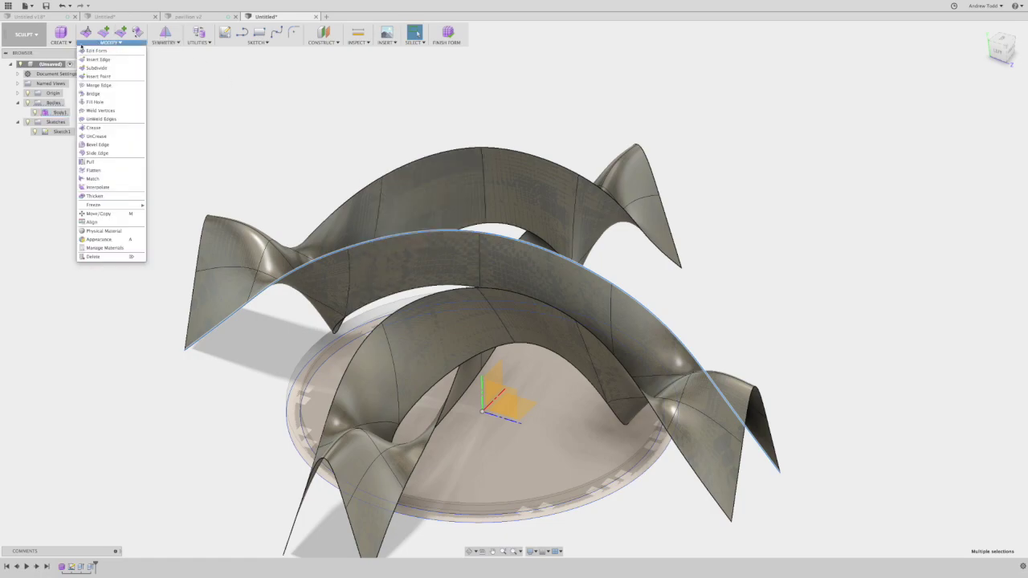
left_click(60, 40)
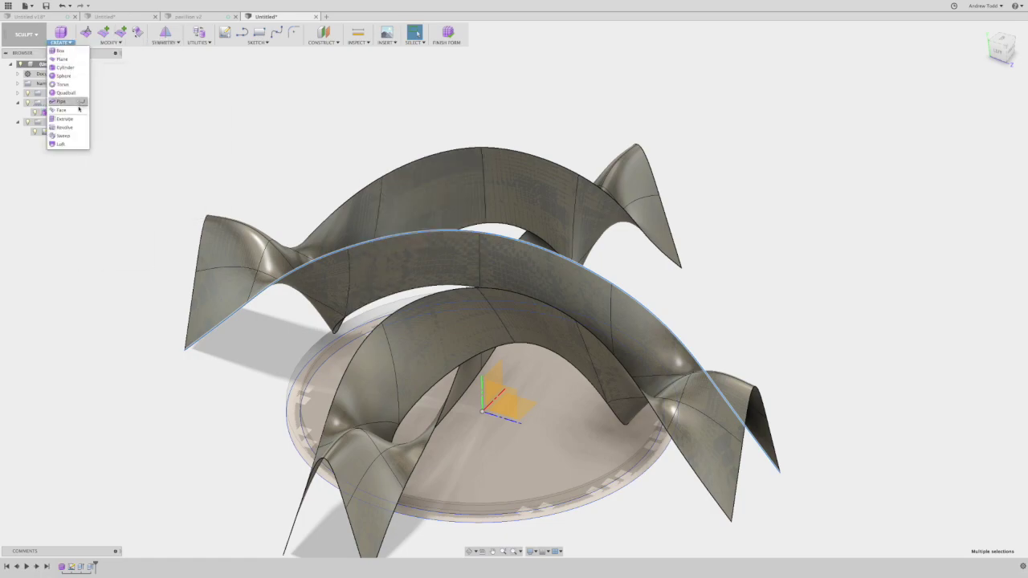
left_click(61, 101)
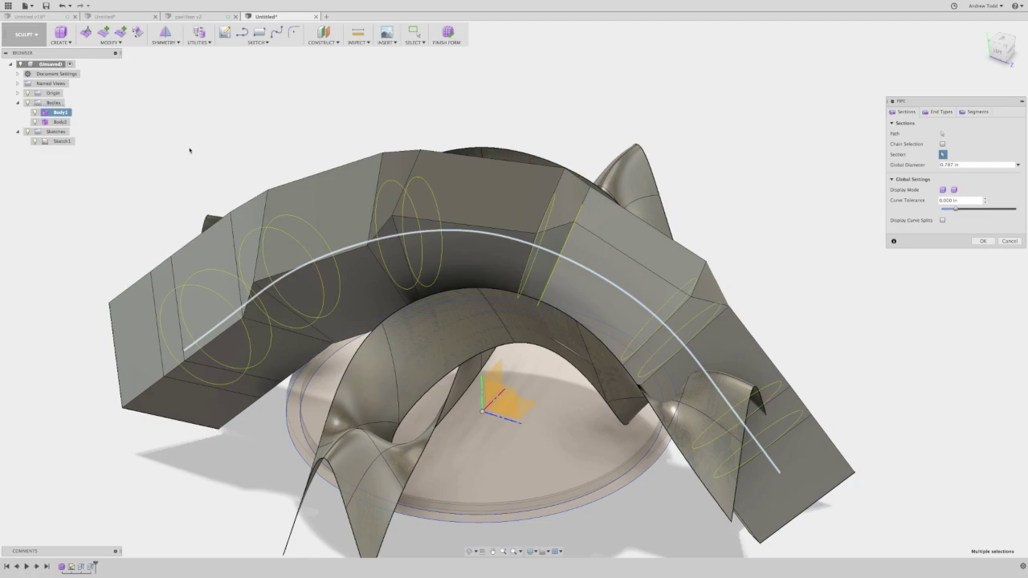
Step: Change the pipe's display mode and set its global diameter to 0.01 in
left_click(954, 189)
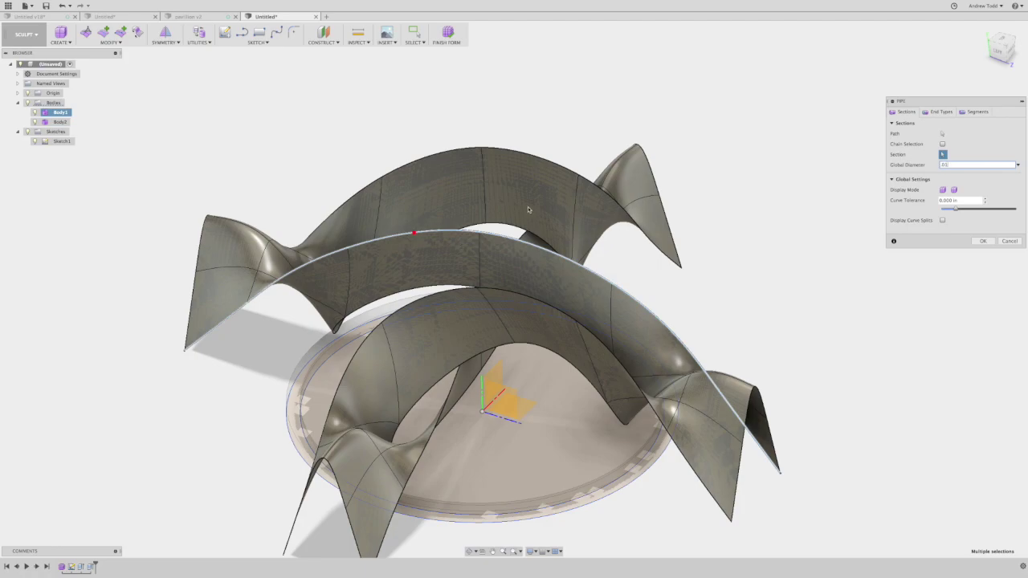
scroll(563, 229, "up", 4)
middle_click_drag(580, 242, 498, 250, "shift")
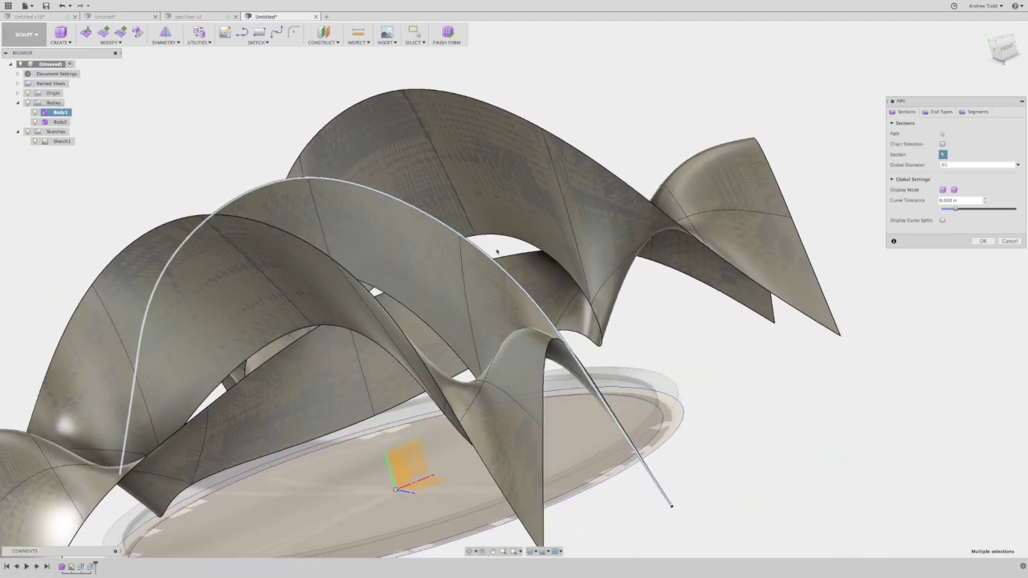
scroll(500, 253, "up", 6)
scroll(504, 274, "down", 2)
scroll(500, 255, "down", 8)
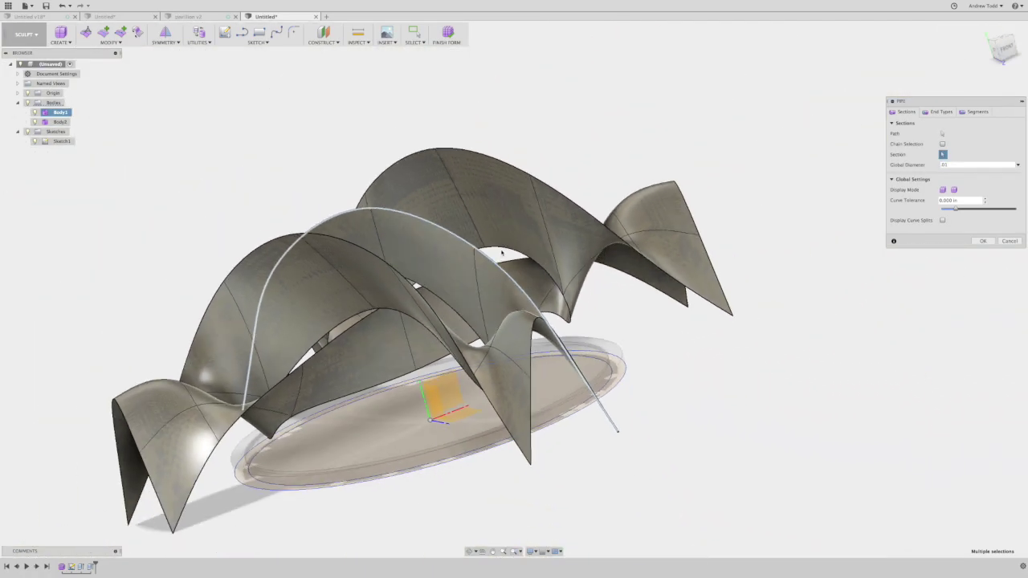
middle_click_drag(501, 255, 502, 316, "shift")
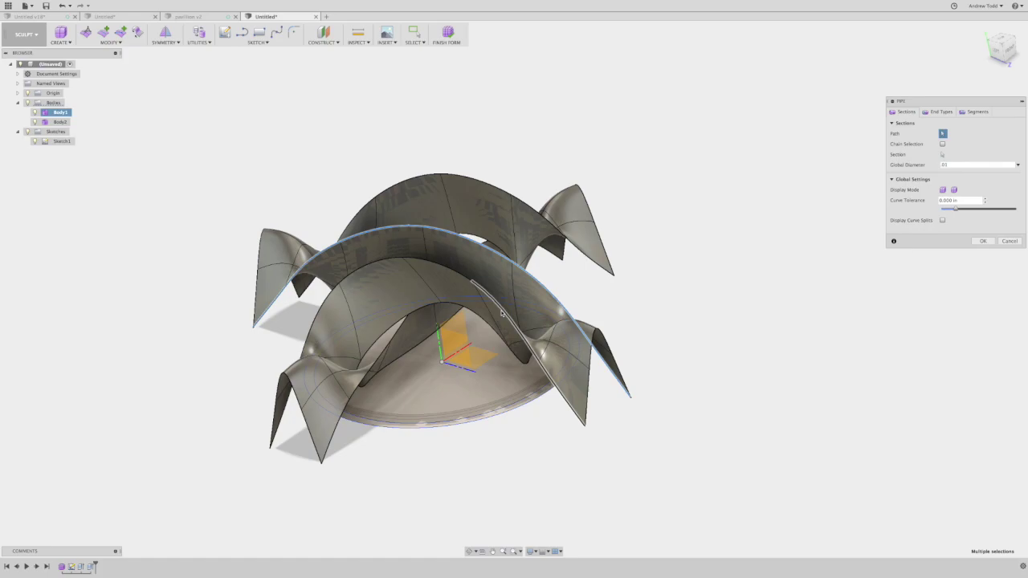
Step: Add the outer edges of the front arch as further pipe paths and accept the Pipe
left_click(484, 298)
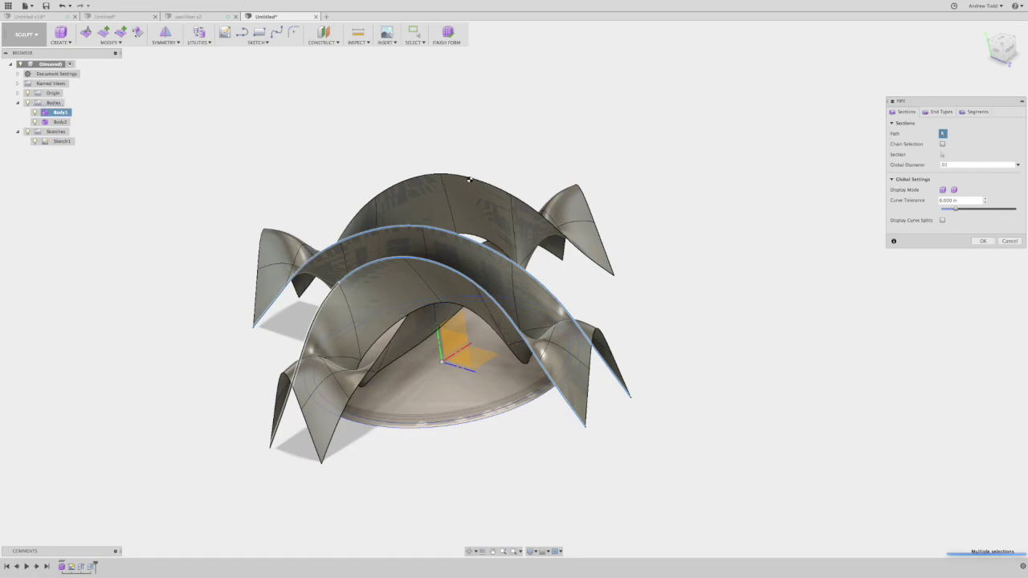
middle_click_drag(476, 181, 521, 196, "shift")
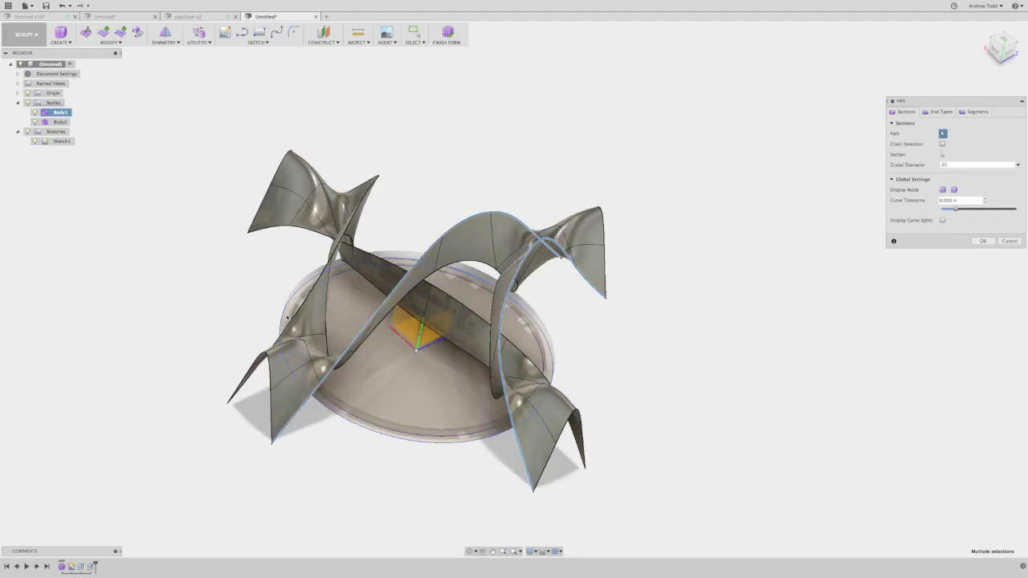
middle_click_drag(305, 307, 392, 313, "shift")
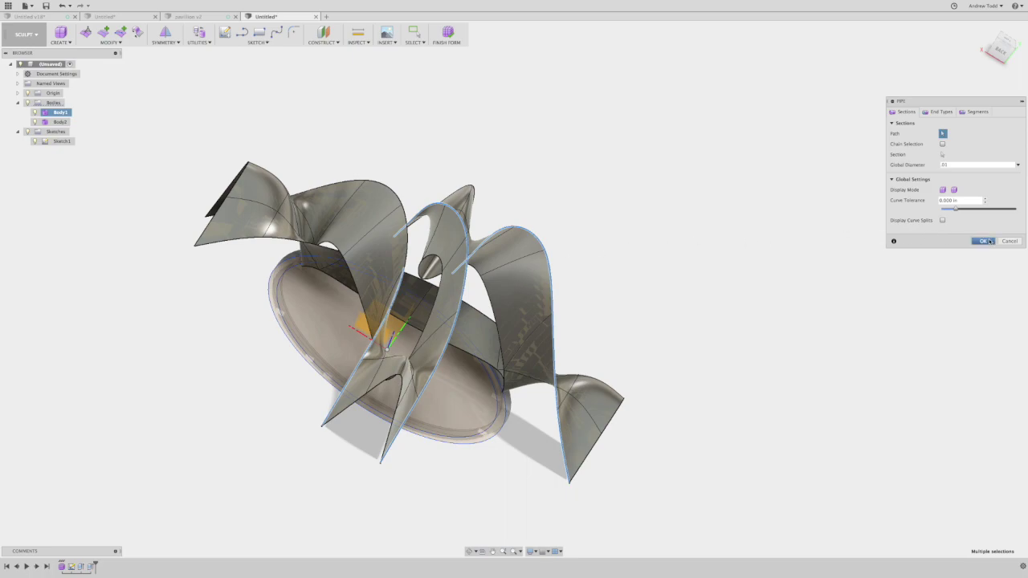
left_click(986, 241)
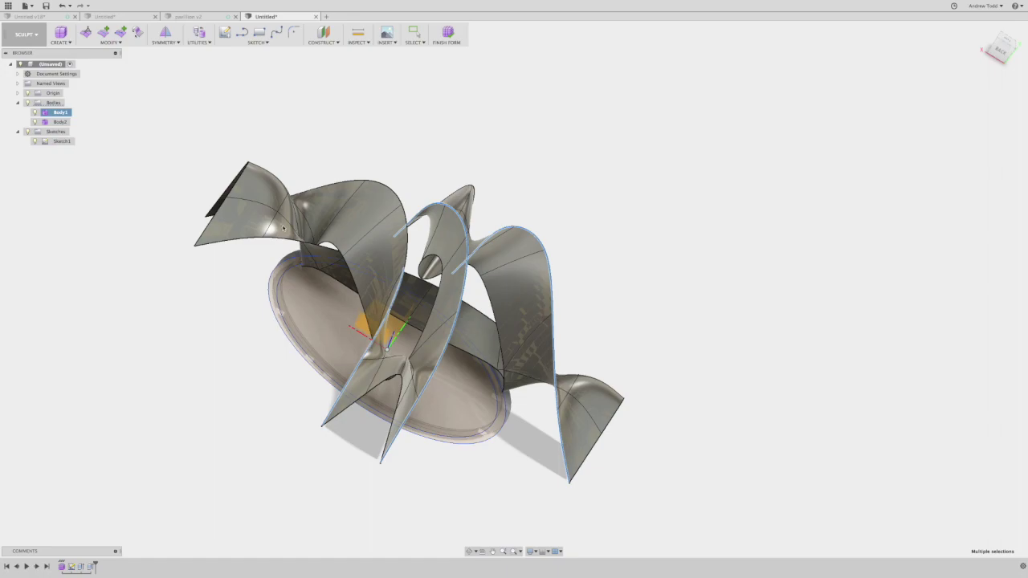
key("Escape")
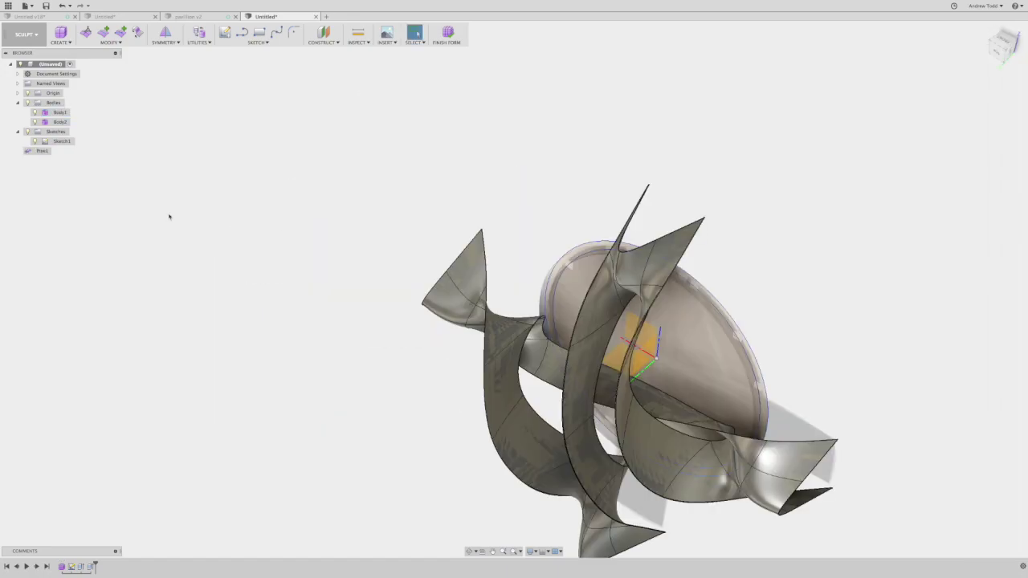
Step: Create a second Pipe of 0.01 in diameter along the chained outer boundary edges of the arched surfaces
middle_click_drag(535, 257, 608, 307, "shift")
middle_click_drag(403, 292, 485, 340, "shift")
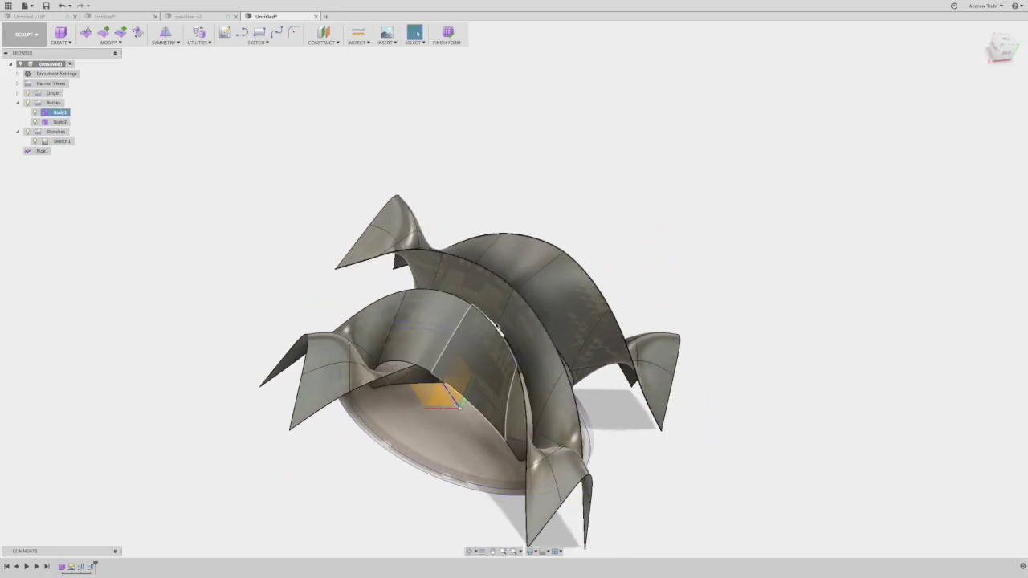
left_click(241, 184)
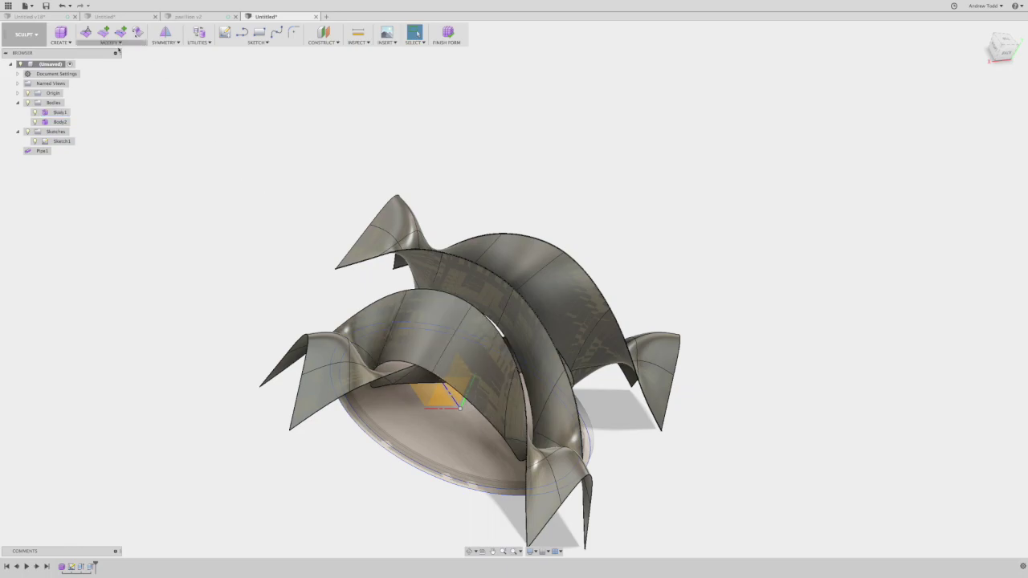
left_click(61, 40)
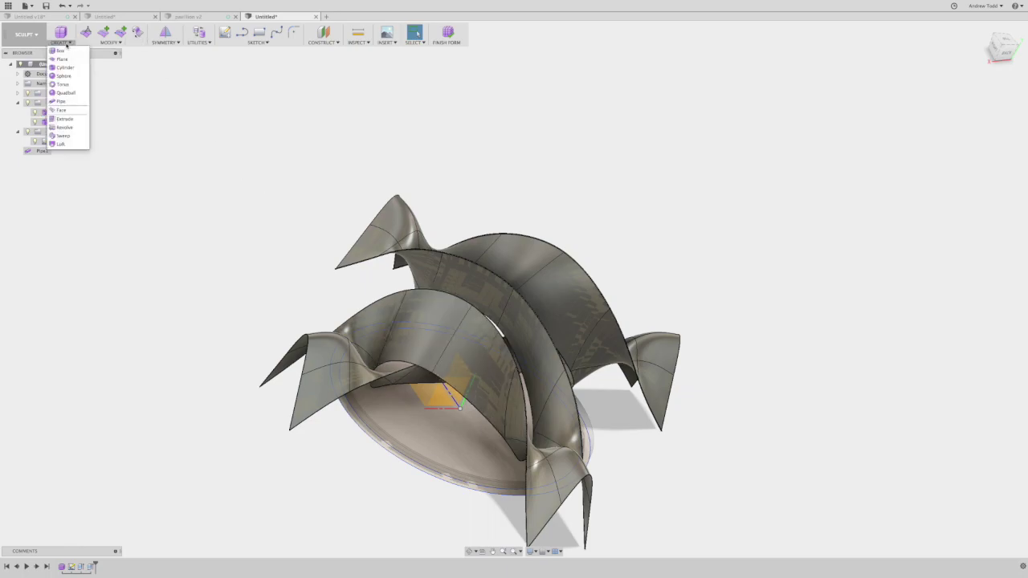
left_click(64, 101)
scroll(485, 323, "up", 3)
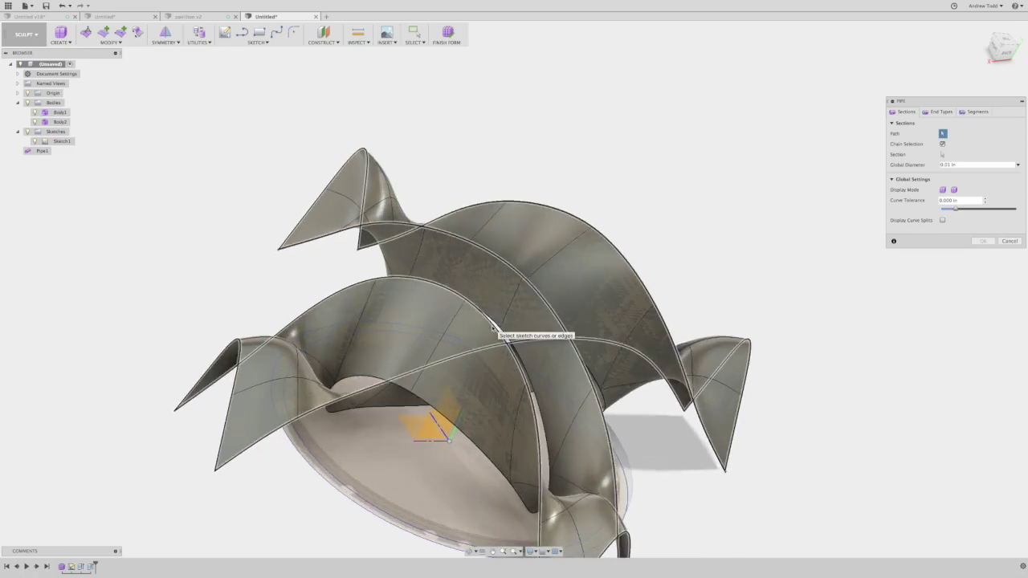
left_click(493, 328)
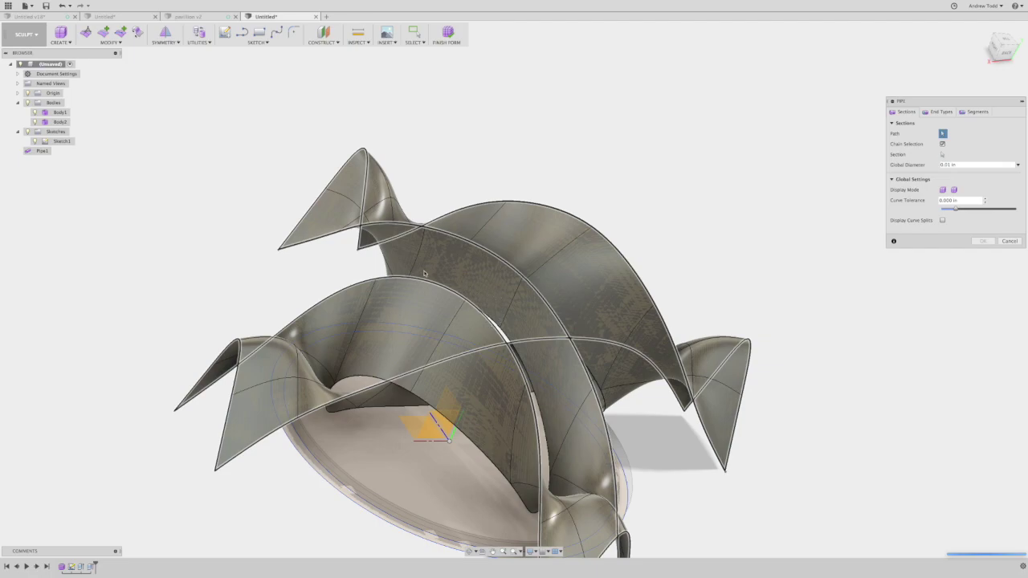
middle_click_drag(422, 272, 367, 239, "shift")
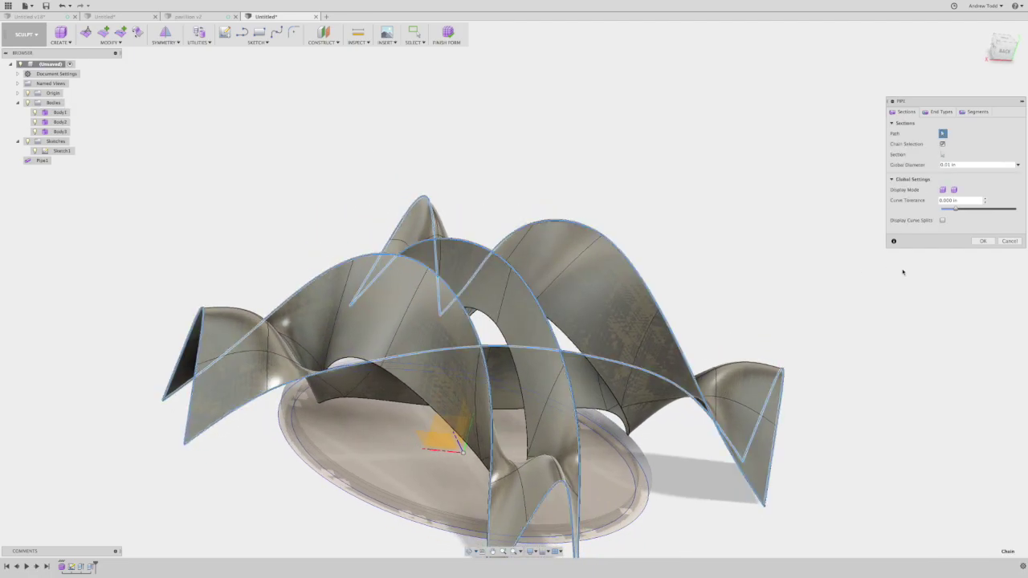
left_click(982, 241)
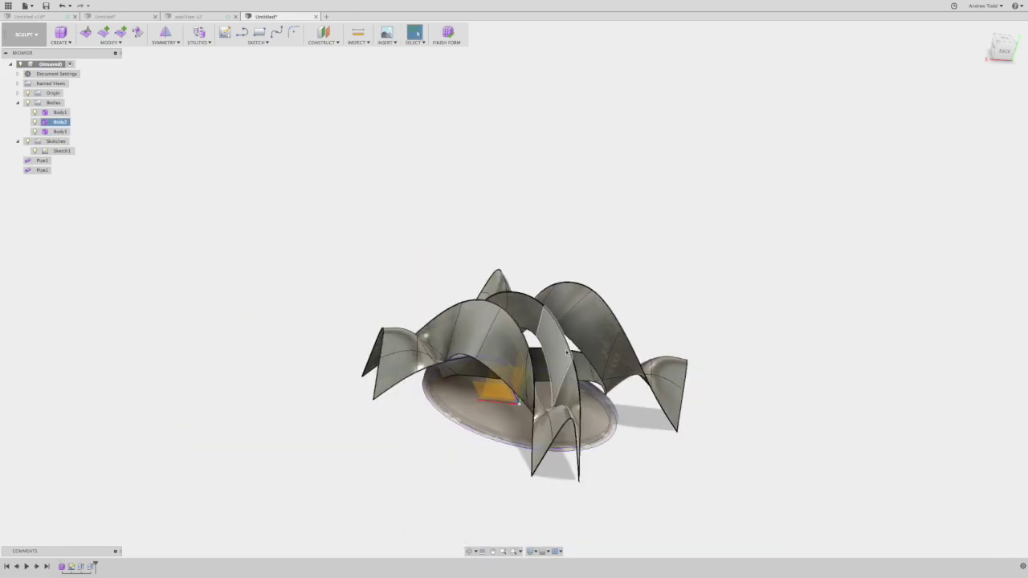
Step: Switch from sculpting to the Render workspace and view the pavilion from the side
middle_click_drag(667, 313, 610, 383, "shift")
mouse_move(549, 395)
middle_mouse_down("shift")
mouse_move(557, 369)
mouse_move(594, 337)
mouse_move(546, 296)
middle_mouse_up("shift")
left_click(35, 36)
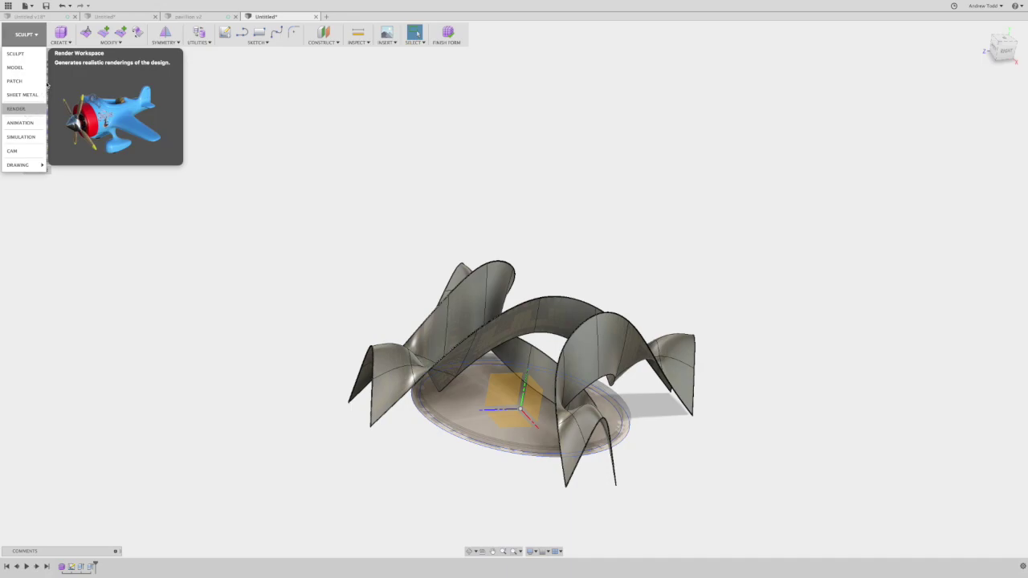
left_click(16, 108)
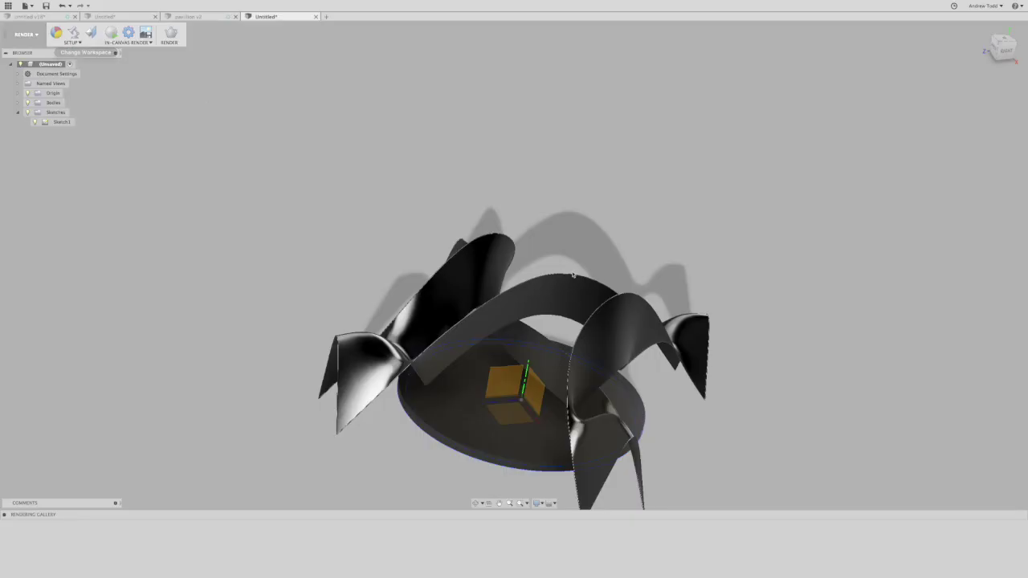
middle_click_drag(562, 237, 503, 241, "shift")
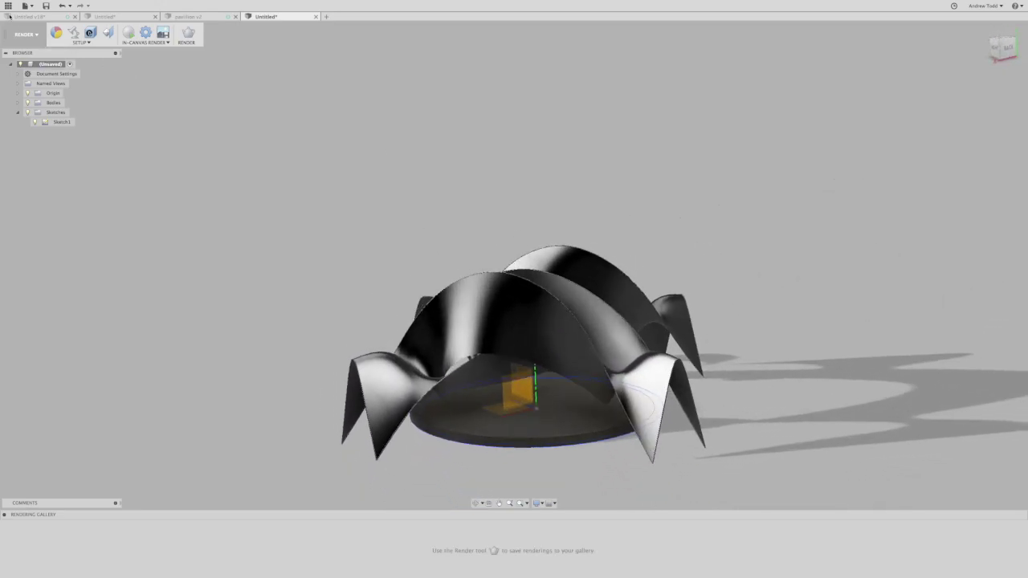
Step: Apply the Fabric (Grey) appearance from the Leather and Cloth library to the arched surfaces
left_click(56, 33)
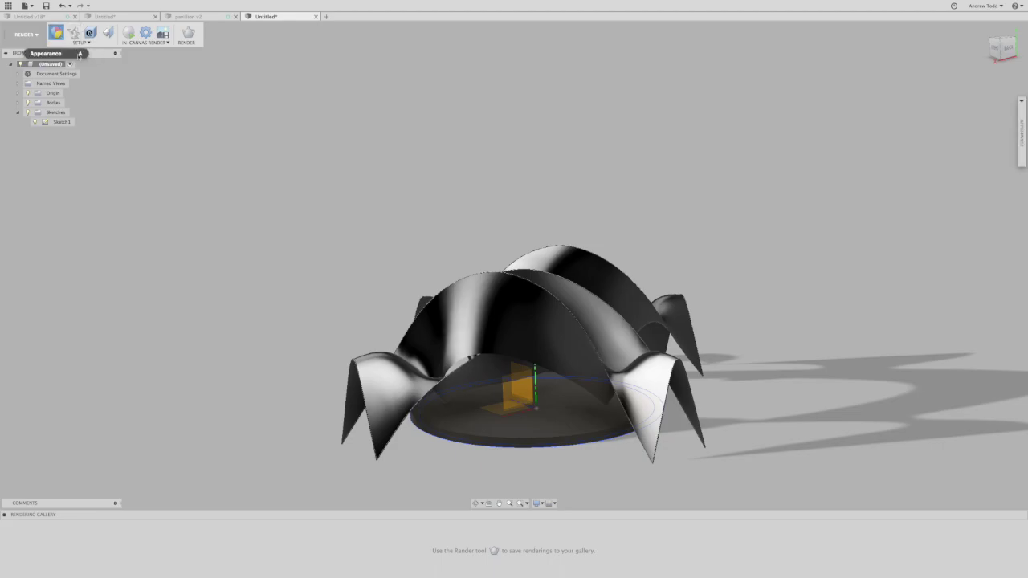
middle_click_drag(440, 303, 466, 314, "shift")
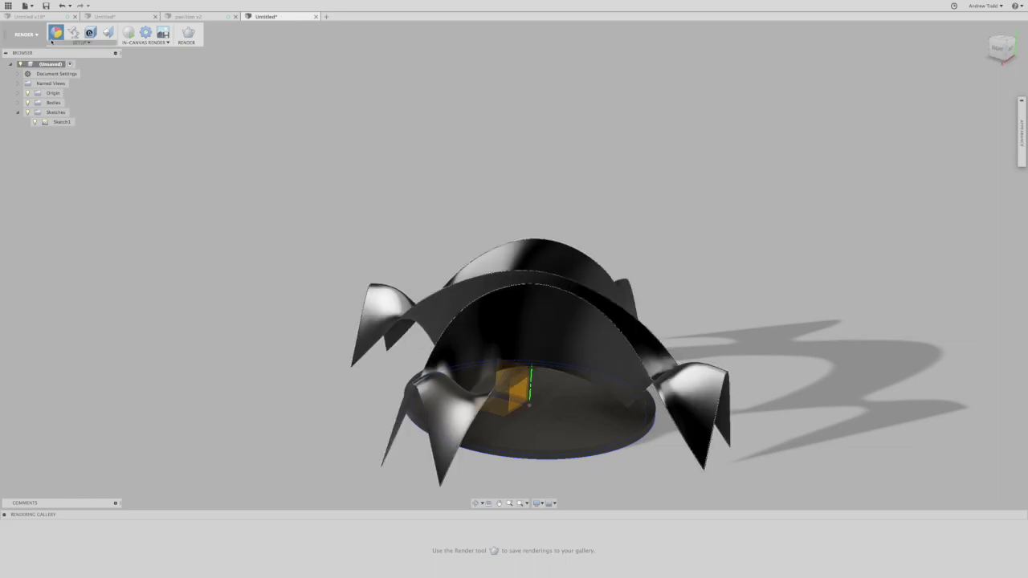
left_click(1022, 100)
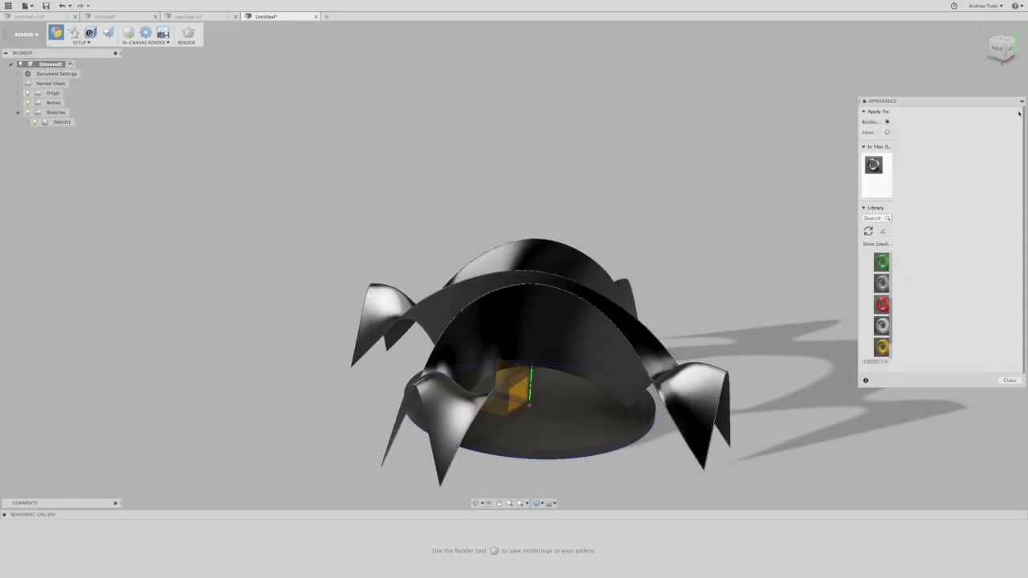
scroll(896, 290, "down", 3)
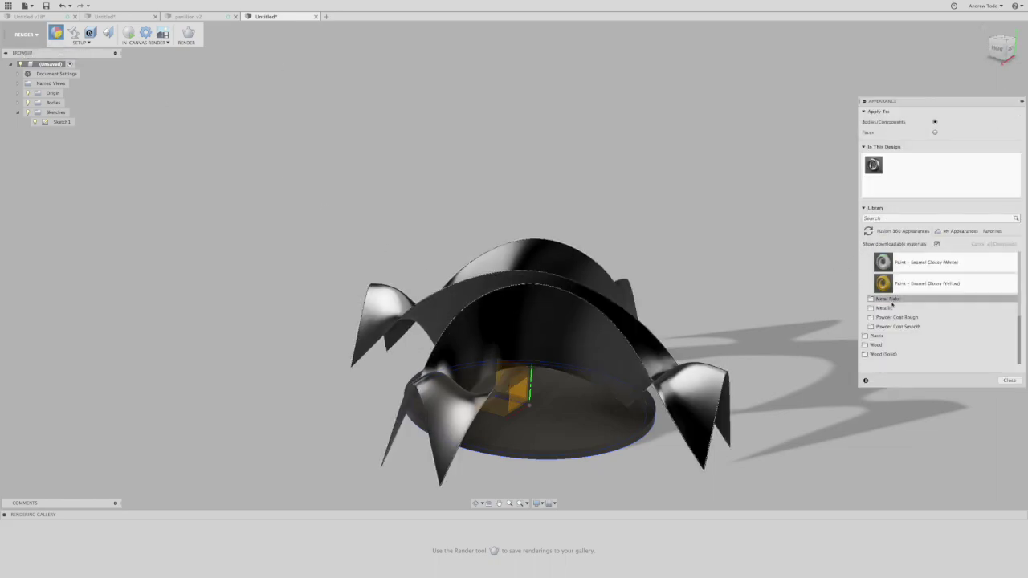
scroll(887, 345, "up", 5)
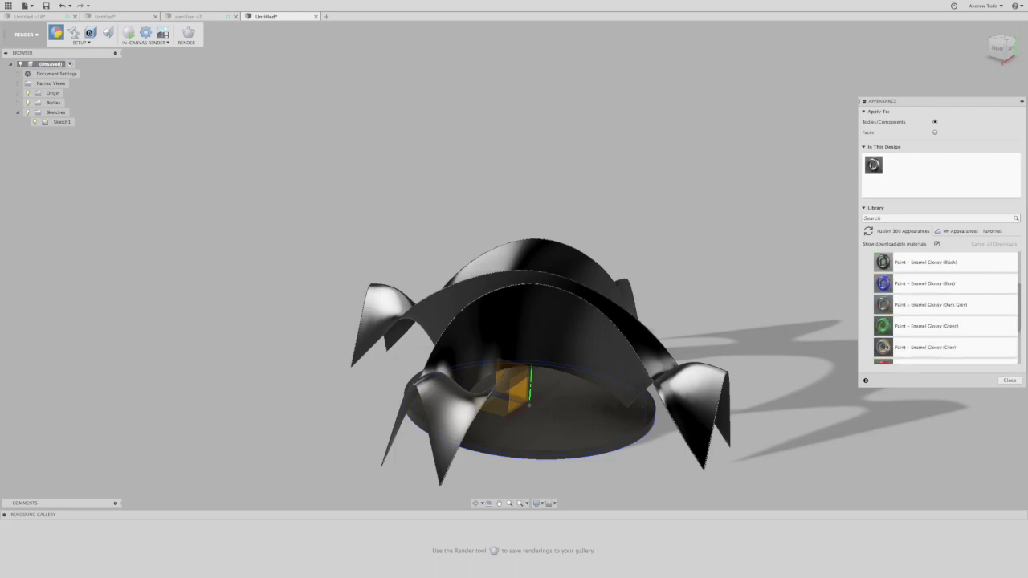
left_click(872, 269)
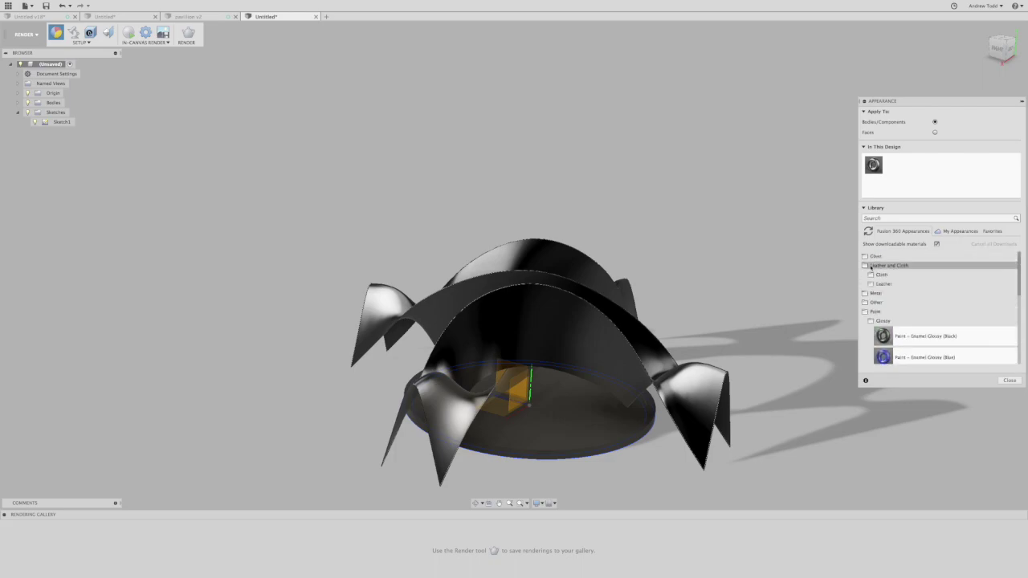
left_click(876, 282)
left_click(881, 274)
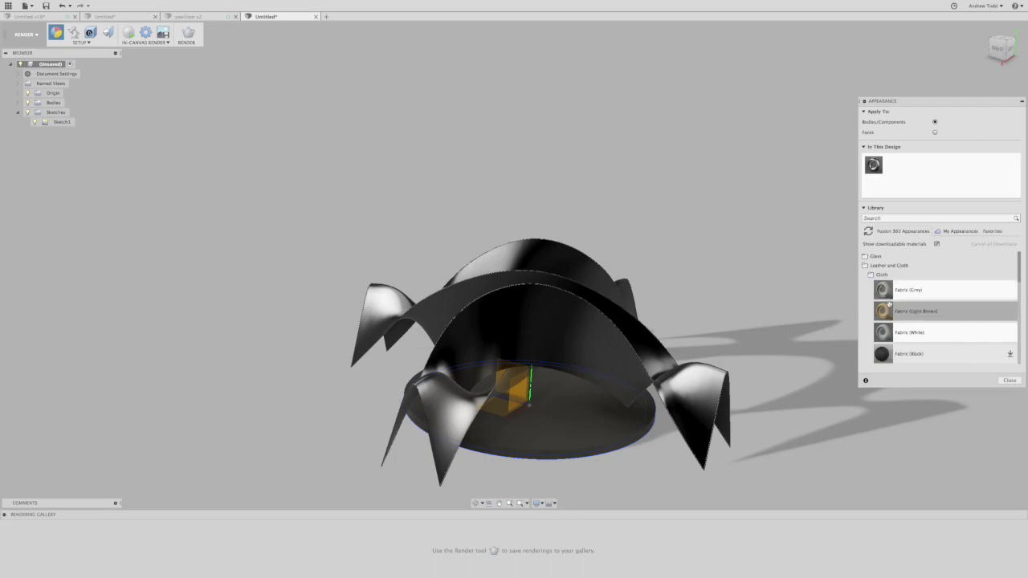
left_click_drag(890, 291, 572, 341)
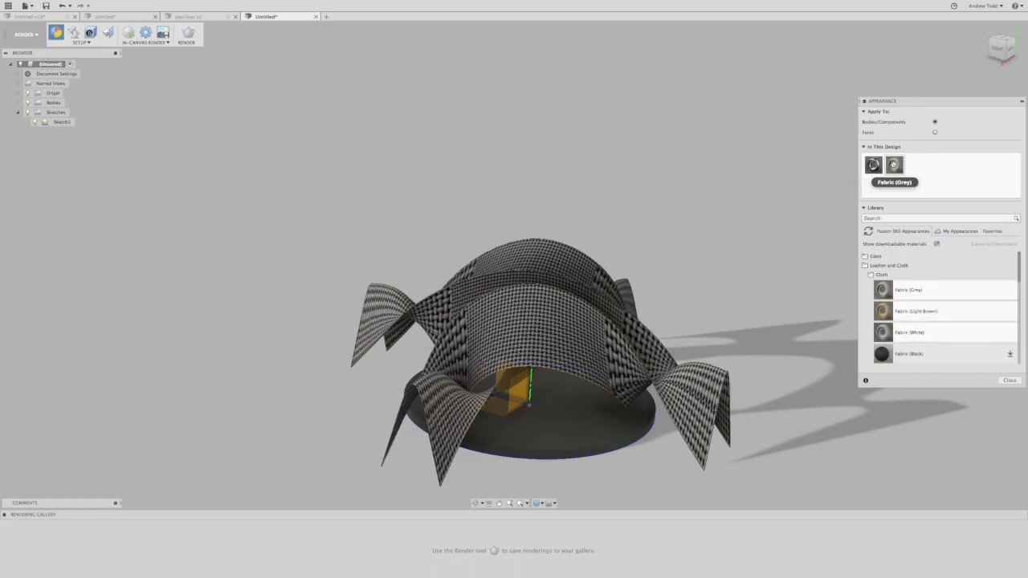
Step: Reduce the texture scale of the Fabric (Grey) appearance until the weave is very fine, and finish editing appearances
right_click(899, 167)
left_click(911, 172)
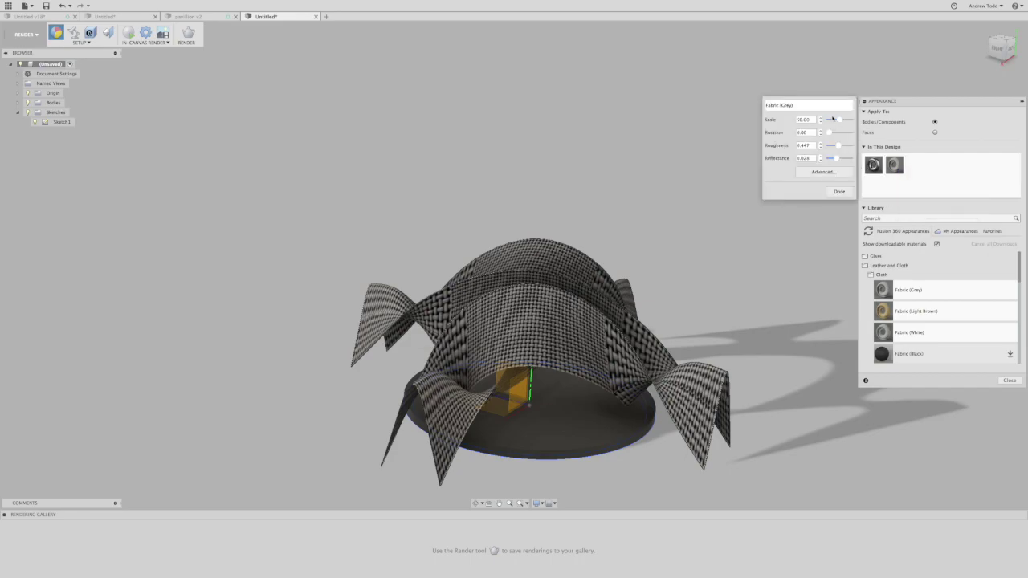
left_click_drag(833, 119, 837, 120)
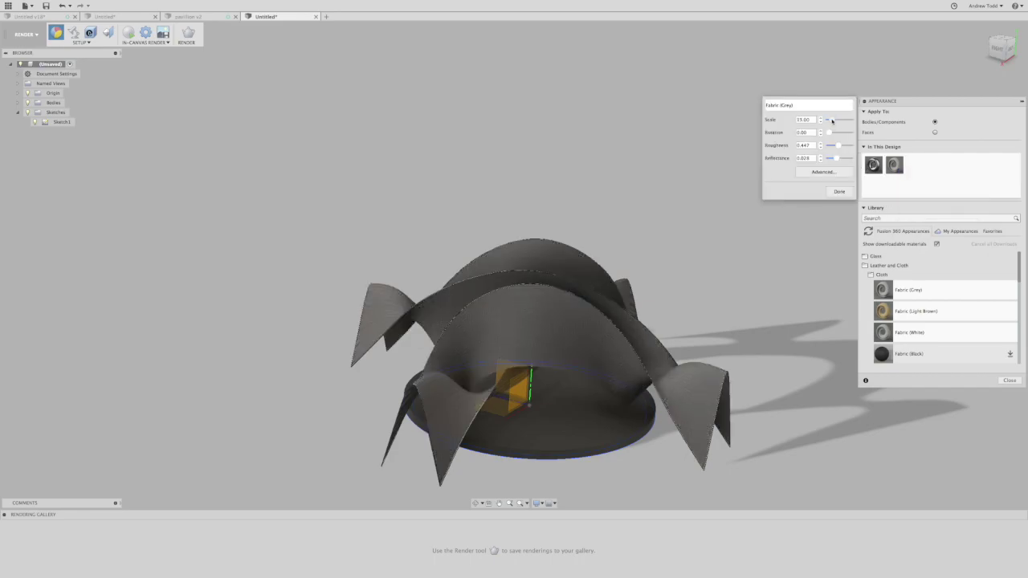
left_click_drag(825, 120, 827, 121)
left_click(849, 196)
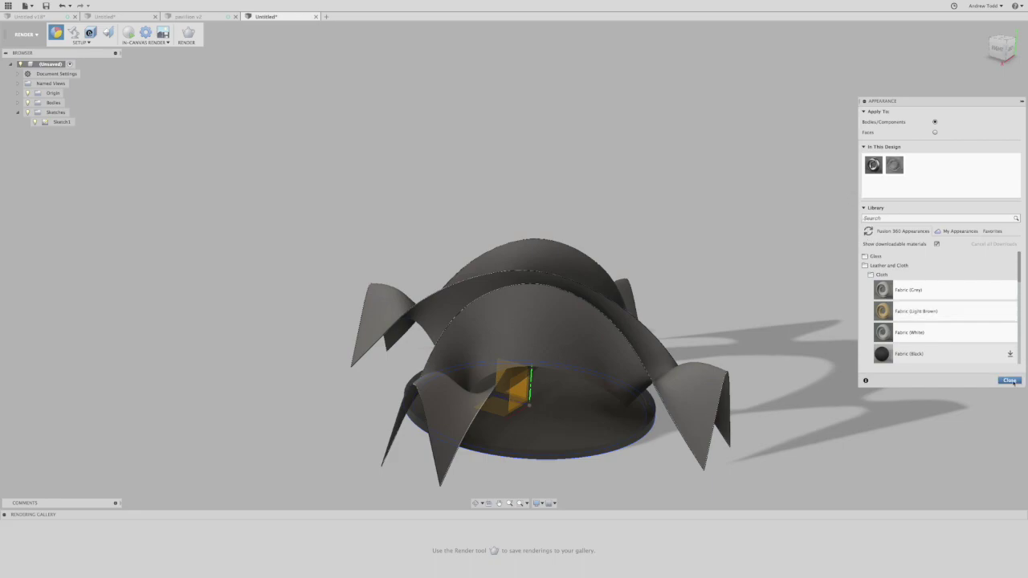
left_click(1012, 380)
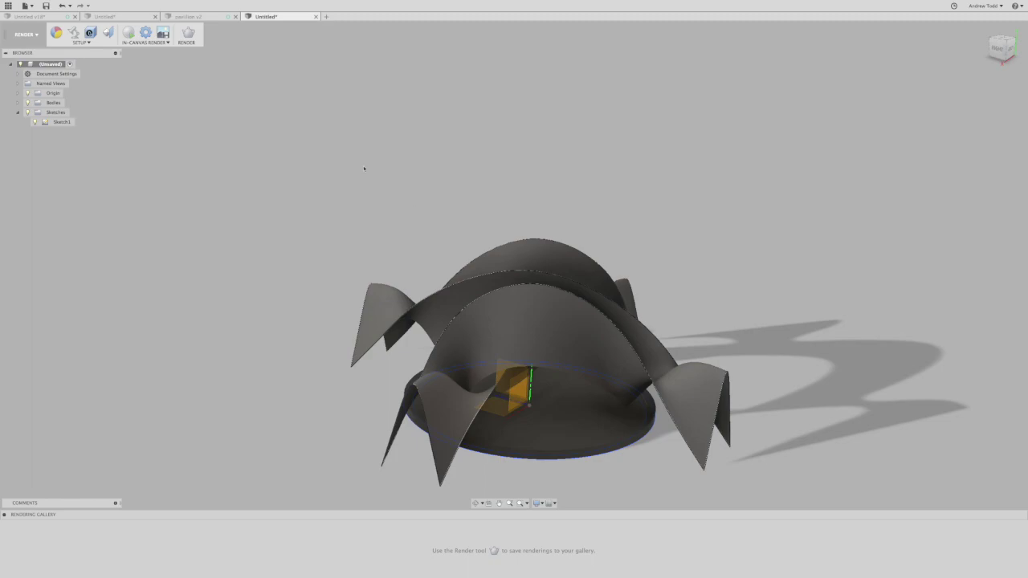
Step: Open the scene settings and apply the Plaza environment from the Fusion 360 environment library
middle_click_drag(443, 220, 445, 239, "shift")
left_click(75, 41)
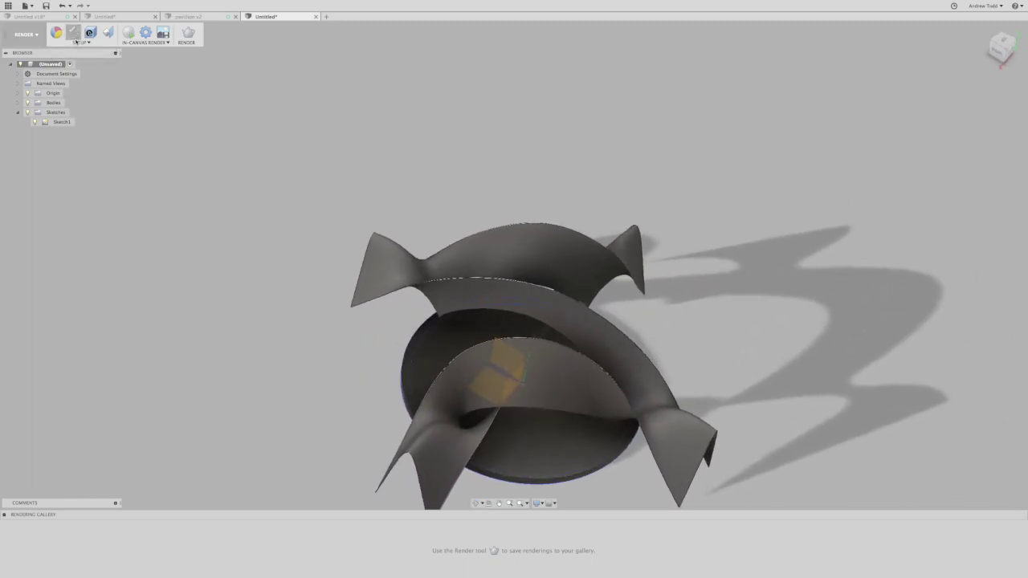
left_click(74, 34)
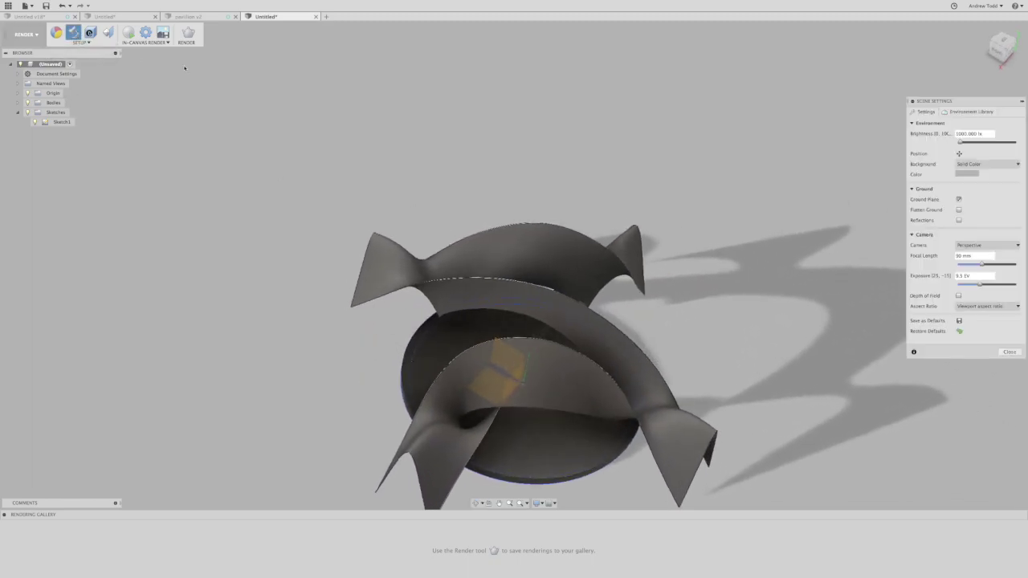
left_click(972, 111)
middle_click_drag(725, 248, 684, 213, "shift")
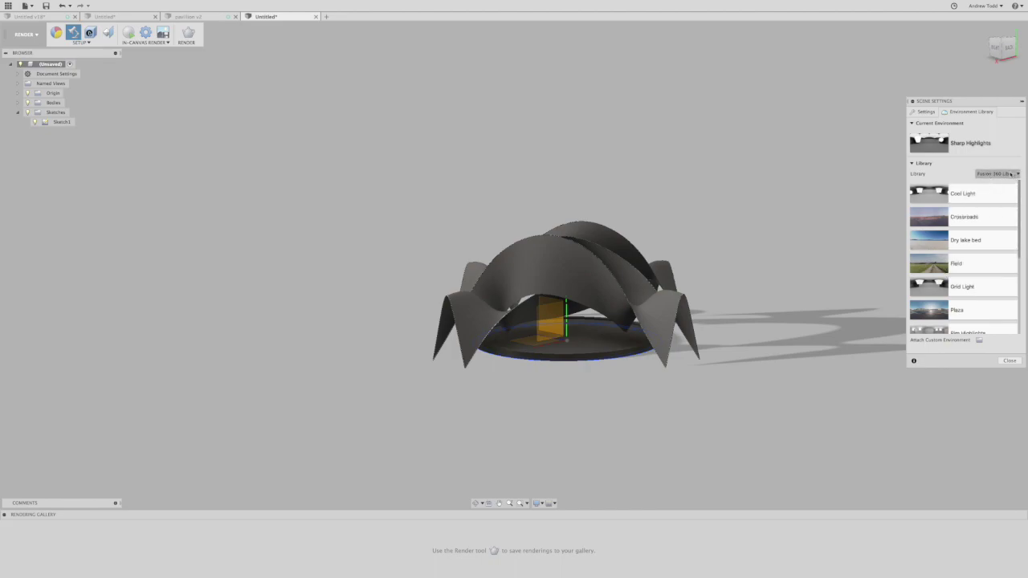
left_click_drag(931, 260, 787, 216)
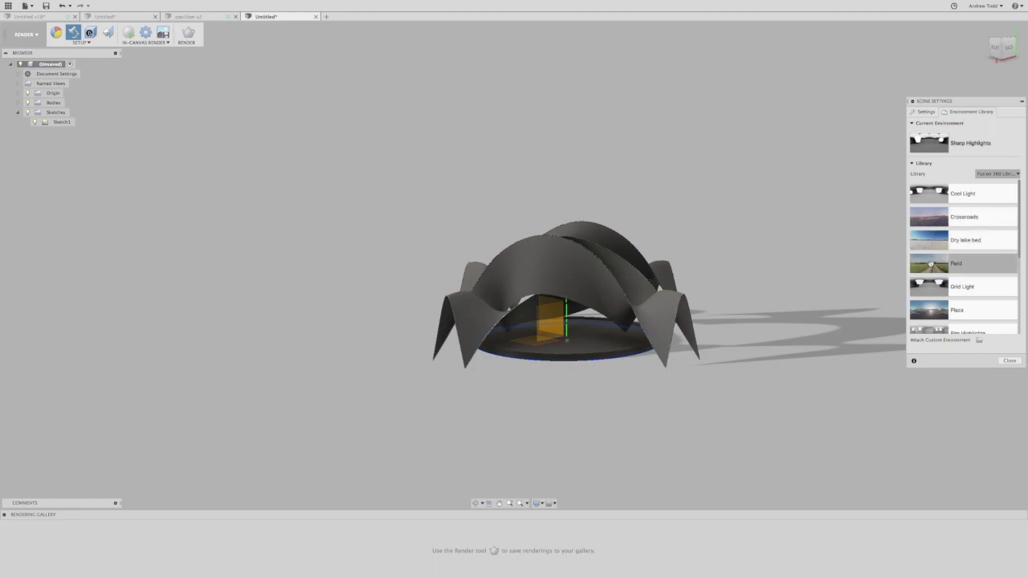
left_click_drag(930, 310, 808, 264)
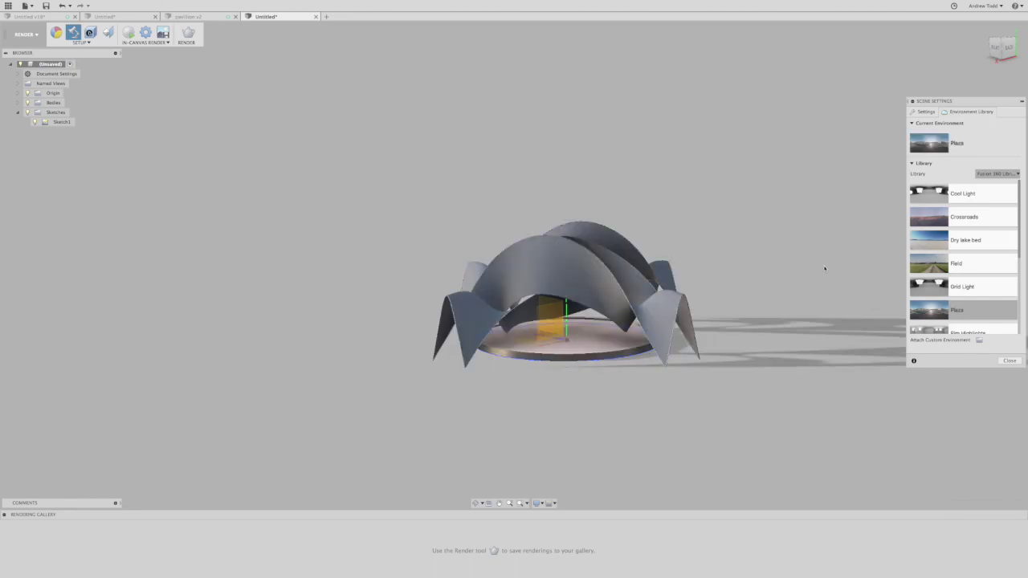
Step: Change the scene background from a solid color to the environment image
left_click(923, 112)
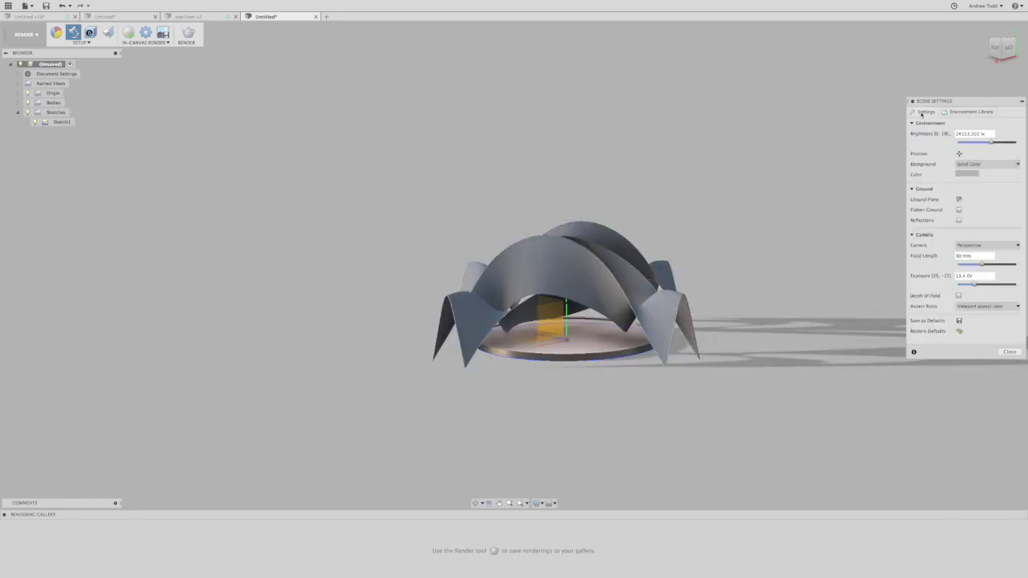
left_click(1012, 165)
left_click(997, 175)
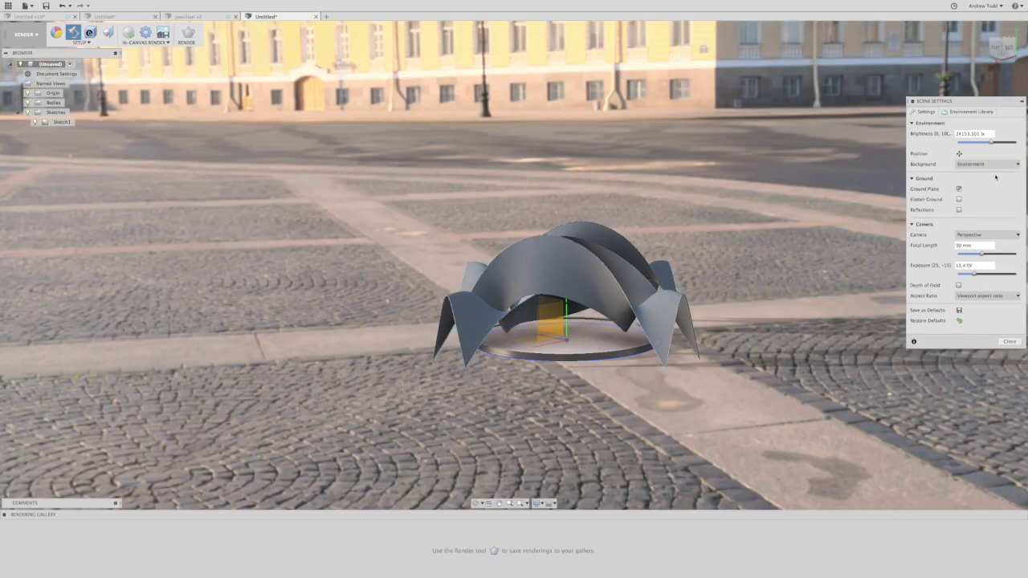
middle_click_drag(661, 294, 624, 267, "shift")
scroll(621, 268, "up", 3)
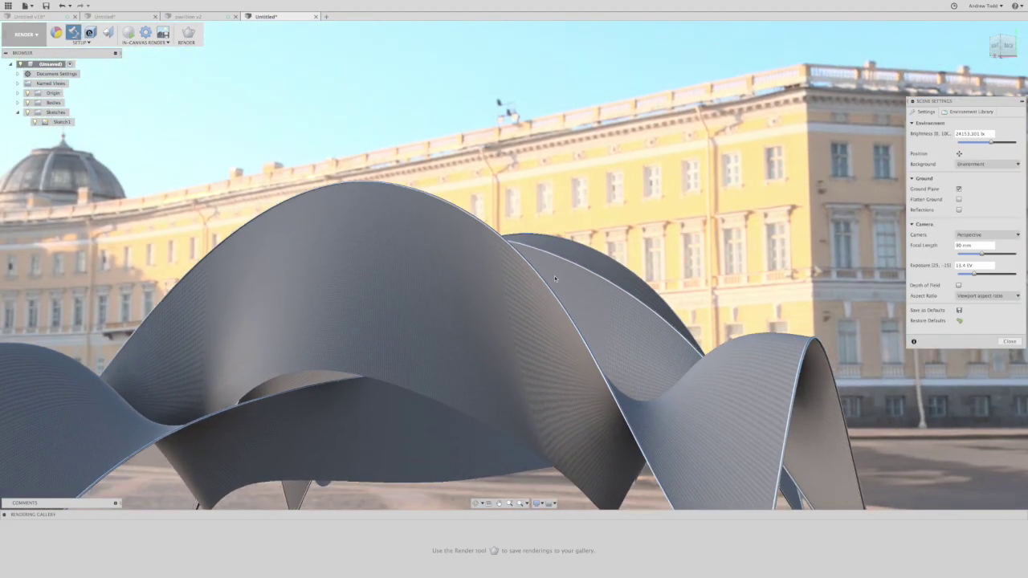
middle_click_drag(555, 279, 645, 224)
scroll(679, 188, "down", 6)
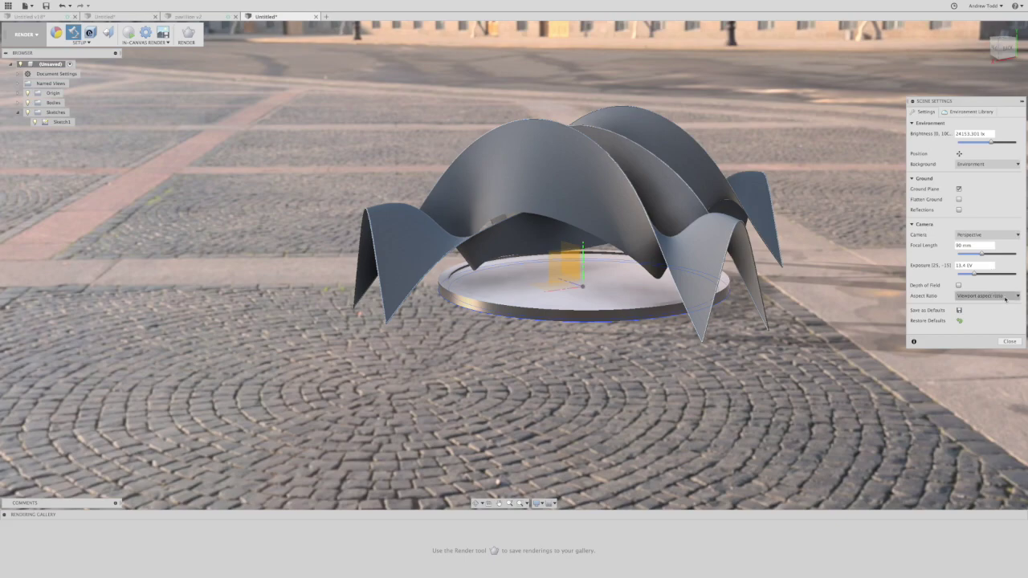
Step: Rotate the environment to about 85.8 degrees around the pavilion and set the camera exposure to 14.7 EV
left_click(958, 201)
left_click(958, 200)
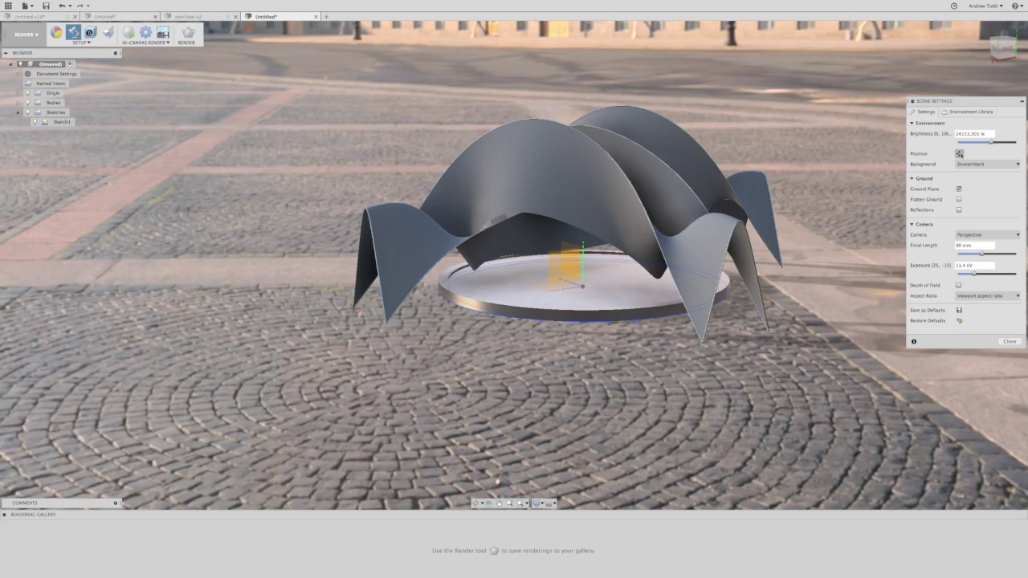
left_click(959, 153)
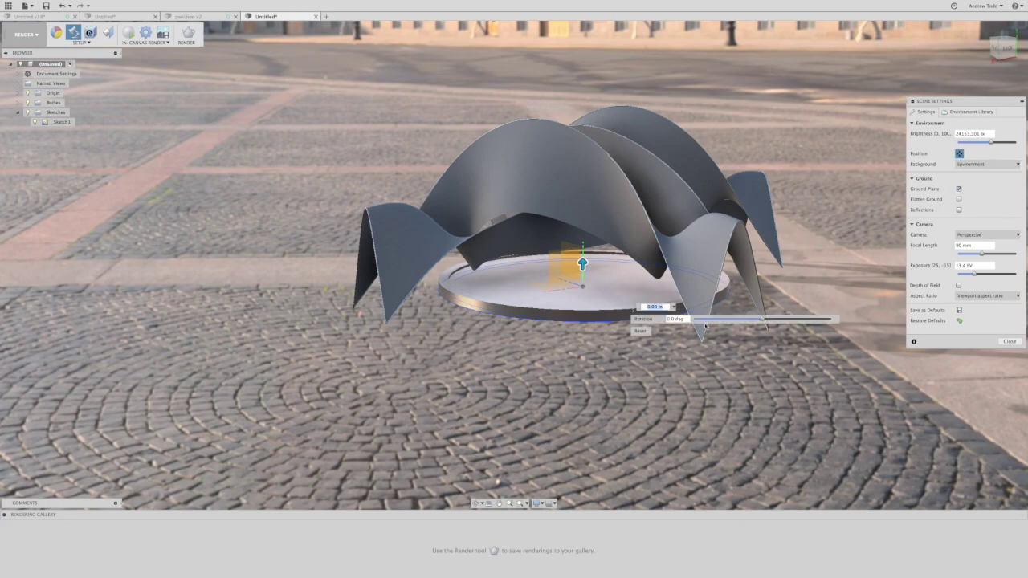
left_click_drag(766, 321, 795, 319)
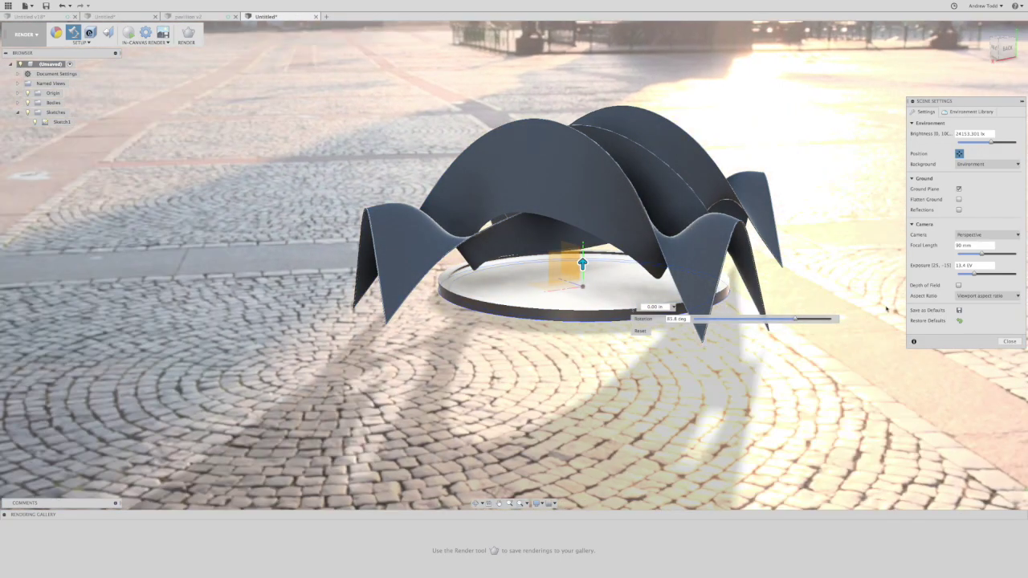
left_click_drag(967, 277, 973, 278)
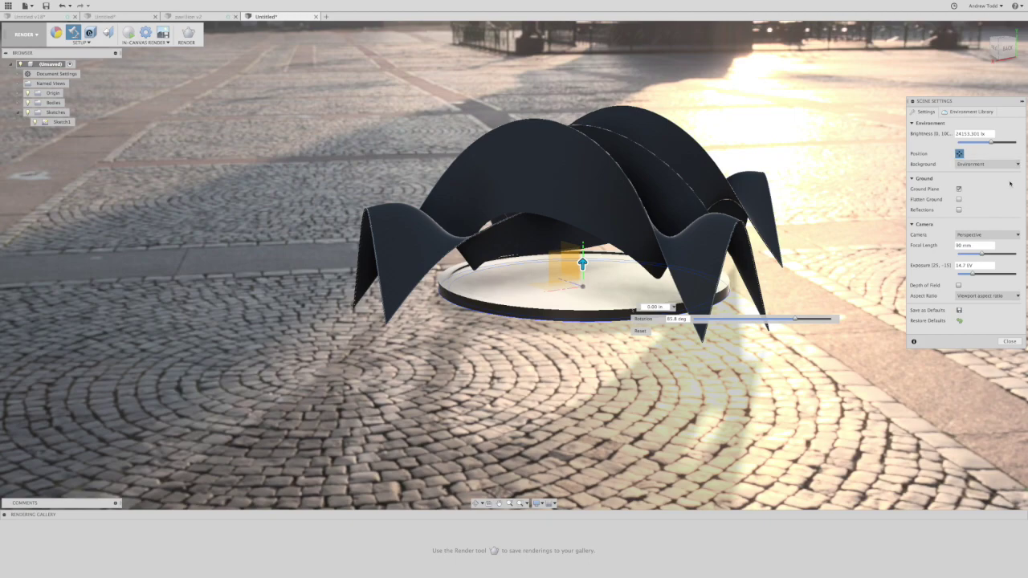
Step: Try focal lengths of 32 mm and 157 mm for the perspective camera
left_click(1018, 235)
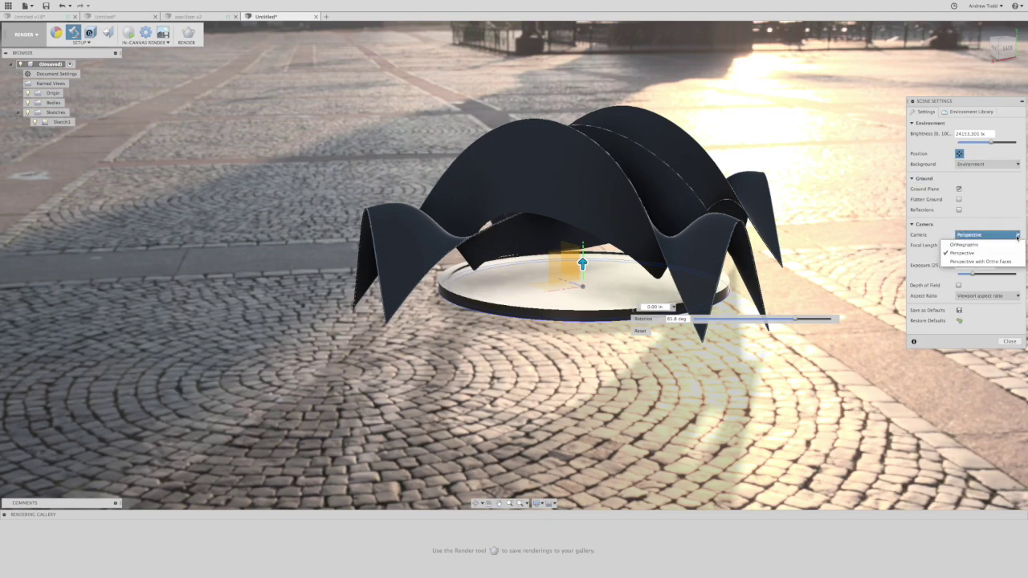
left_click(1018, 235)
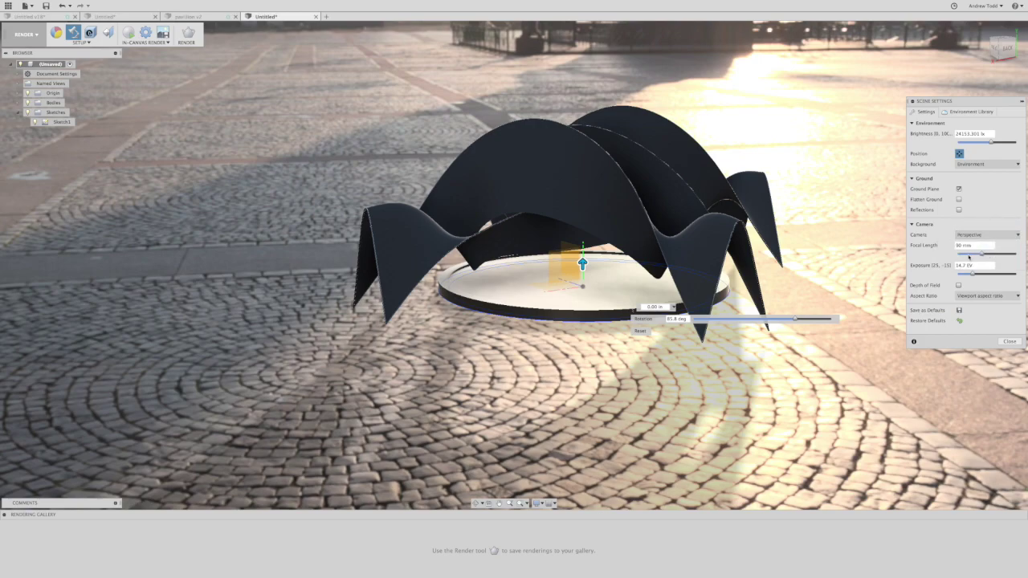
left_click(968, 255)
left_click_drag(966, 256, 964, 256)
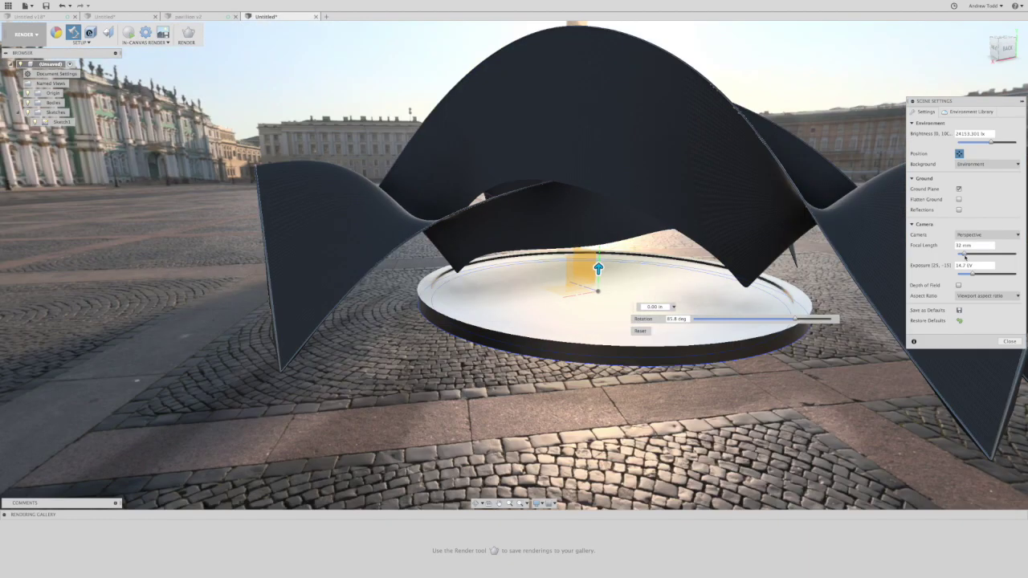
middle_click_drag(726, 248, 732, 250, "shift")
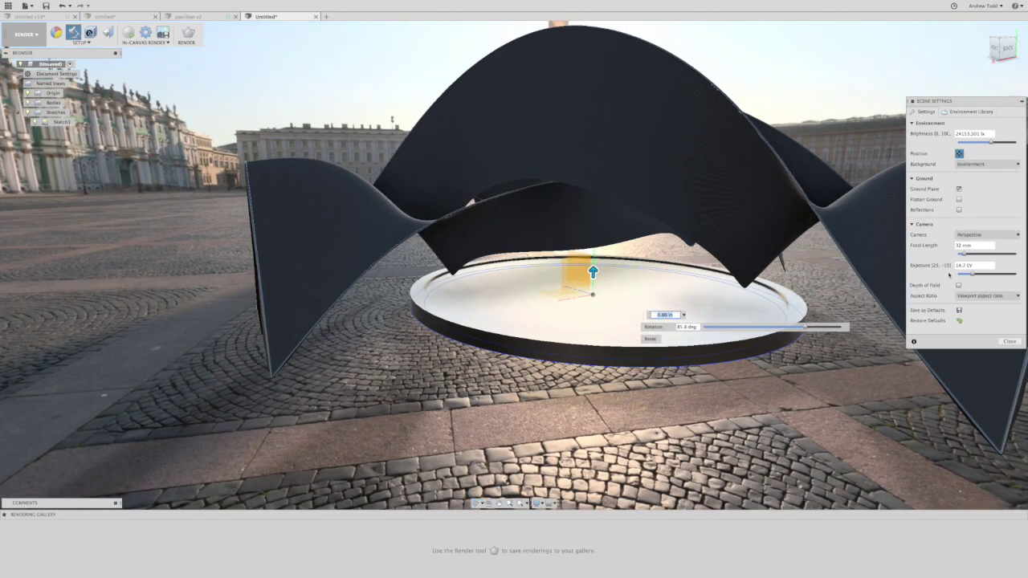
left_click_drag(969, 253, 1004, 255)
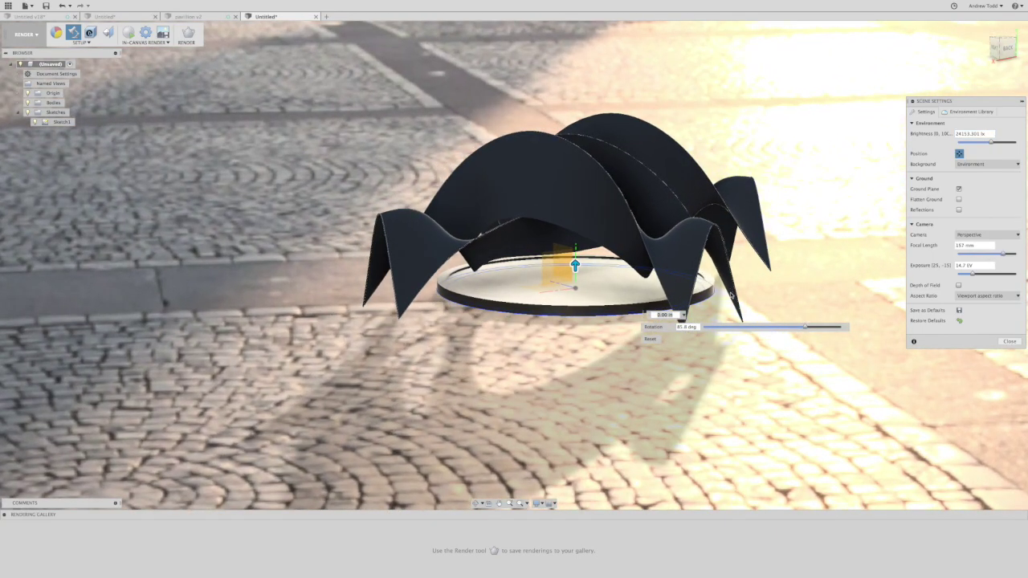
scroll(734, 289, "up", 2)
middle_click_drag(734, 288, 706, 293, "shift")
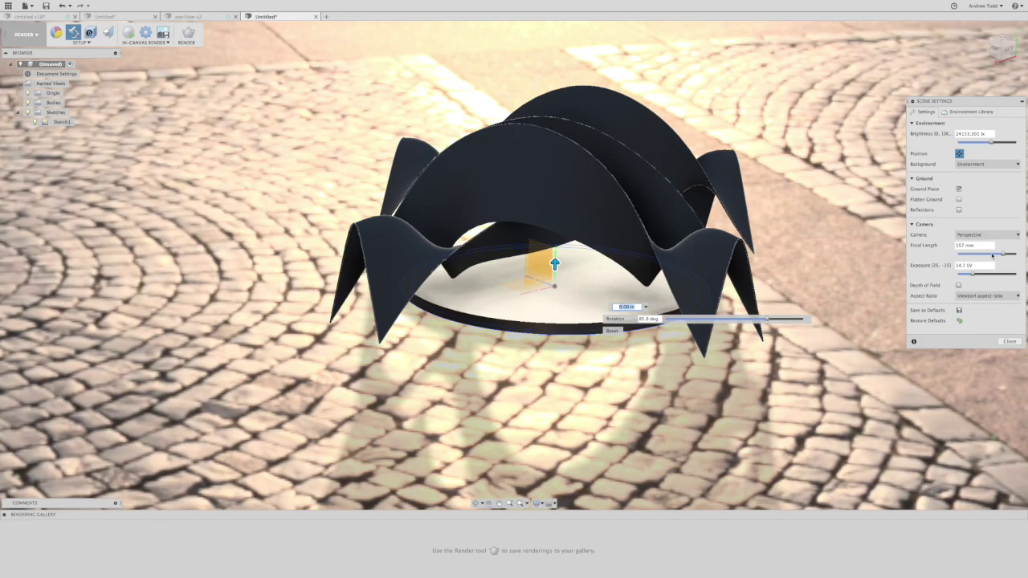
Step: Set the camera's focal length to 46 mm and frame the whole pavilion against the plaza buildings
left_click_drag(993, 256, 964, 255)
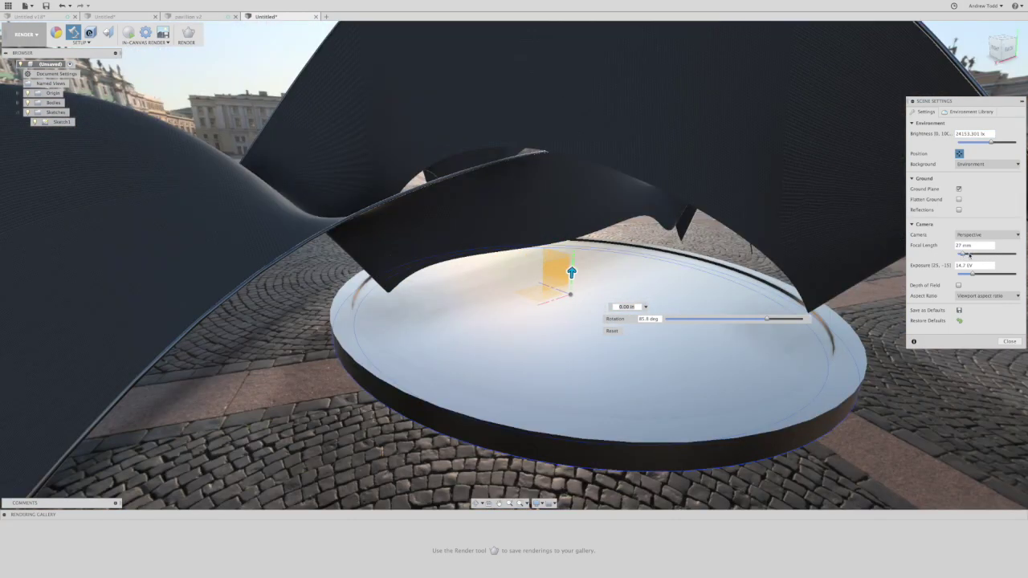
left_click(969, 256)
mouse_move(723, 295)
middle_mouse_down("shift")
mouse_move(711, 296)
mouse_move(730, 298)
middle_mouse_up("shift")
middle_click_drag(655, 296, 691, 294, "shift")
scroll(683, 295, "down", 4)
scroll(683, 295, "down", 3)
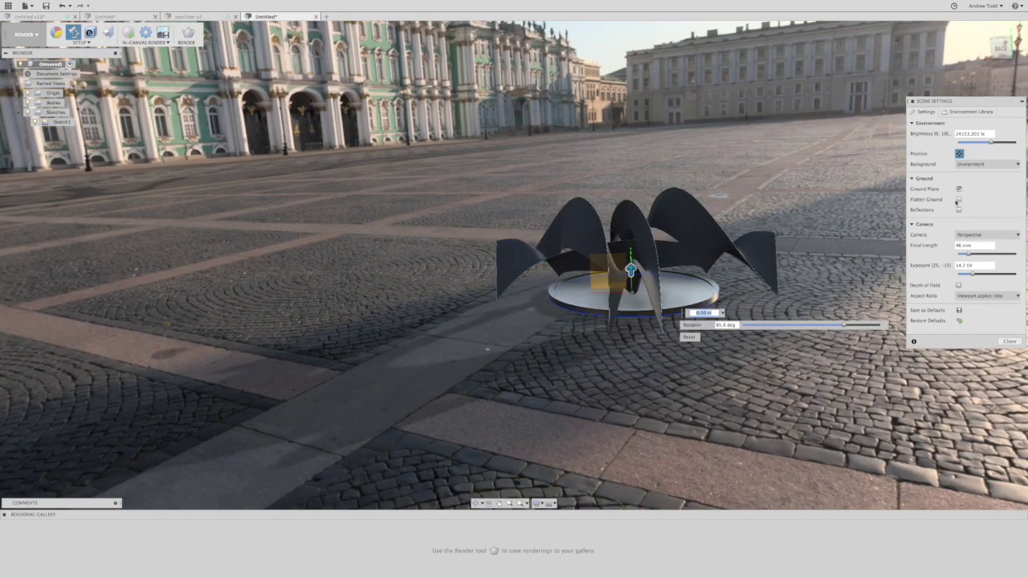
Step: Try the flattened ground beneath the pavilion and turn the option off again
left_click(958, 199)
scroll(689, 247, "up", 10)
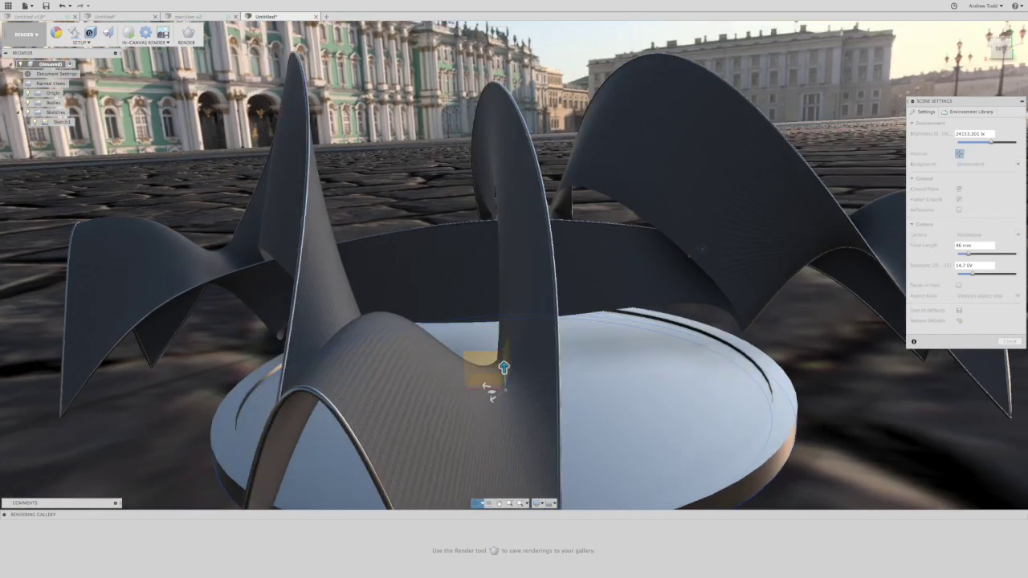
scroll(699, 257, "down", 8)
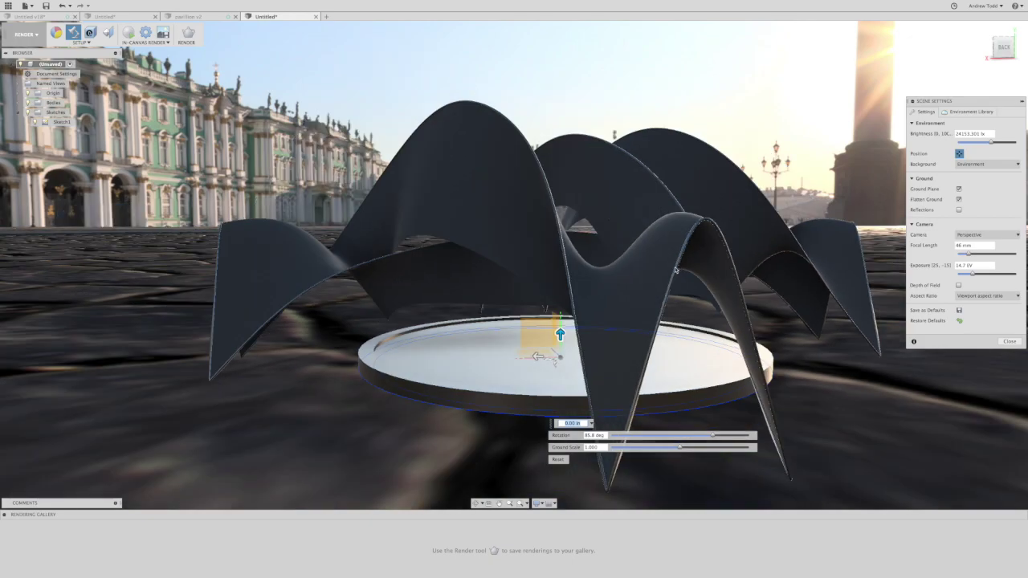
middle_click_drag(682, 269, 694, 264, "shift")
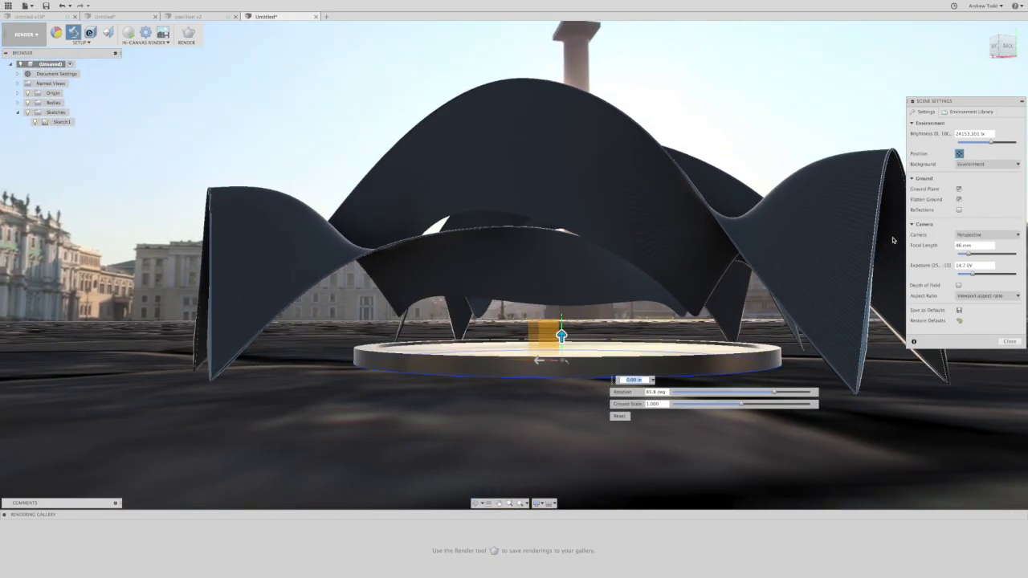
left_click(958, 199)
middle_click_drag(651, 323, 647, 326, "shift")
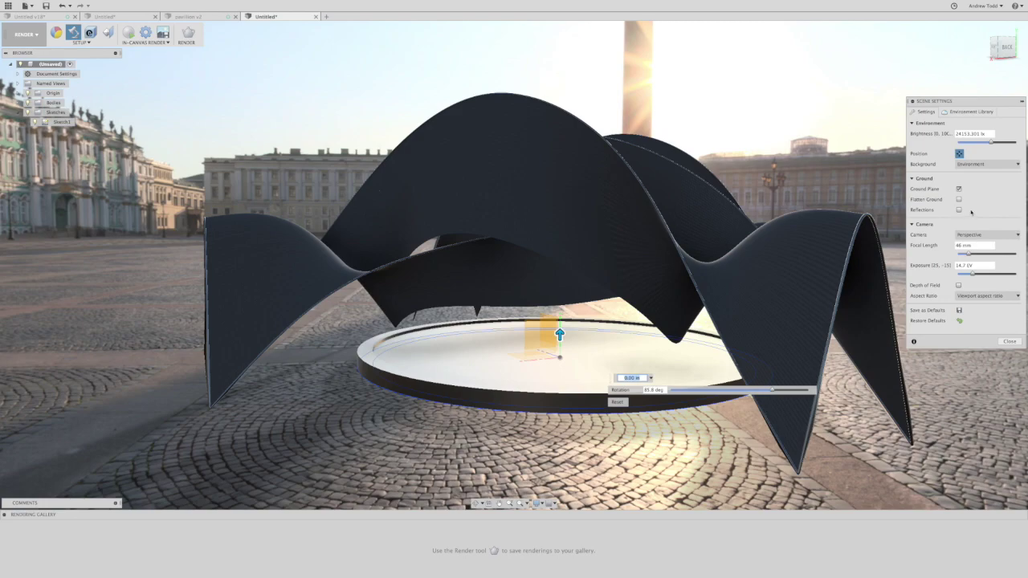
Step: Try environment rotations of about -20.9 and -24.1 degrees, and return the rotation to 85.8 degrees
left_click(731, 391)
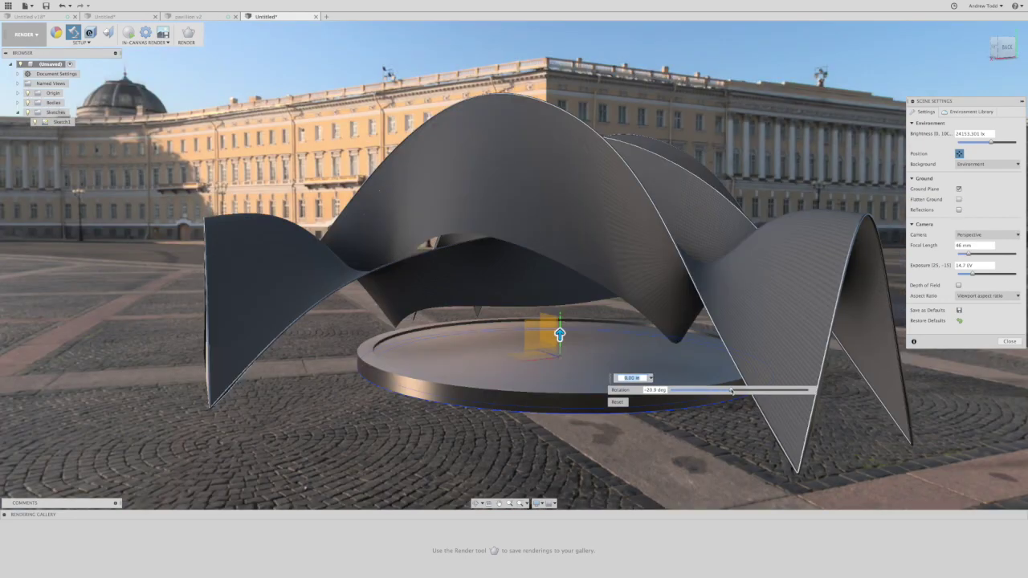
left_click(716, 391)
left_click(696, 392)
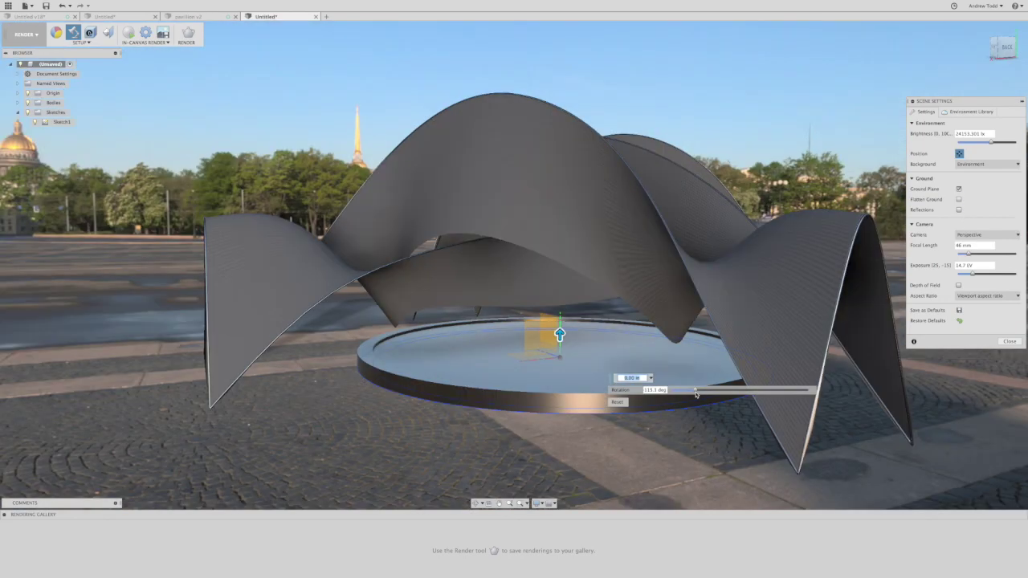
left_click(730, 390)
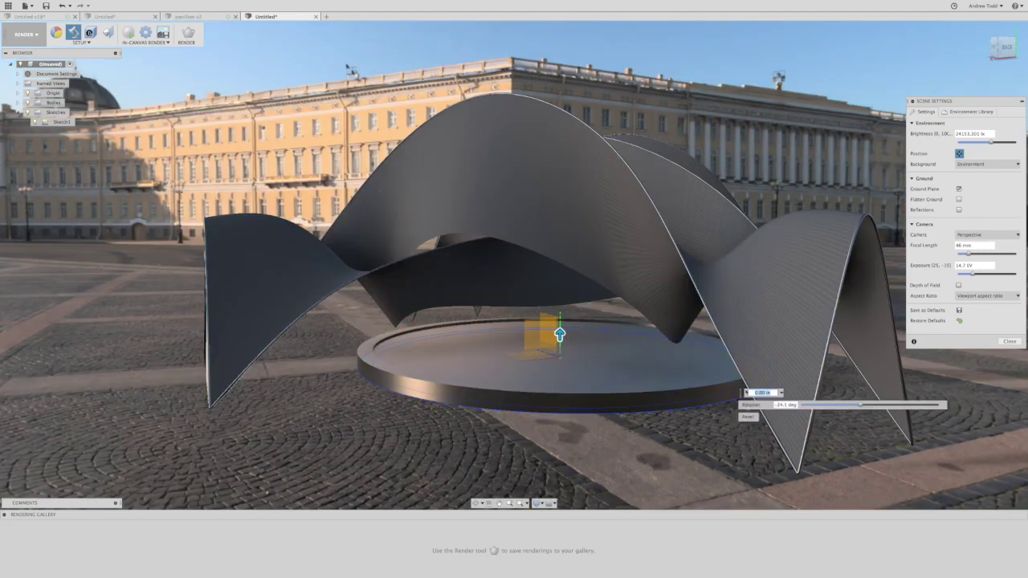
left_click(905, 405)
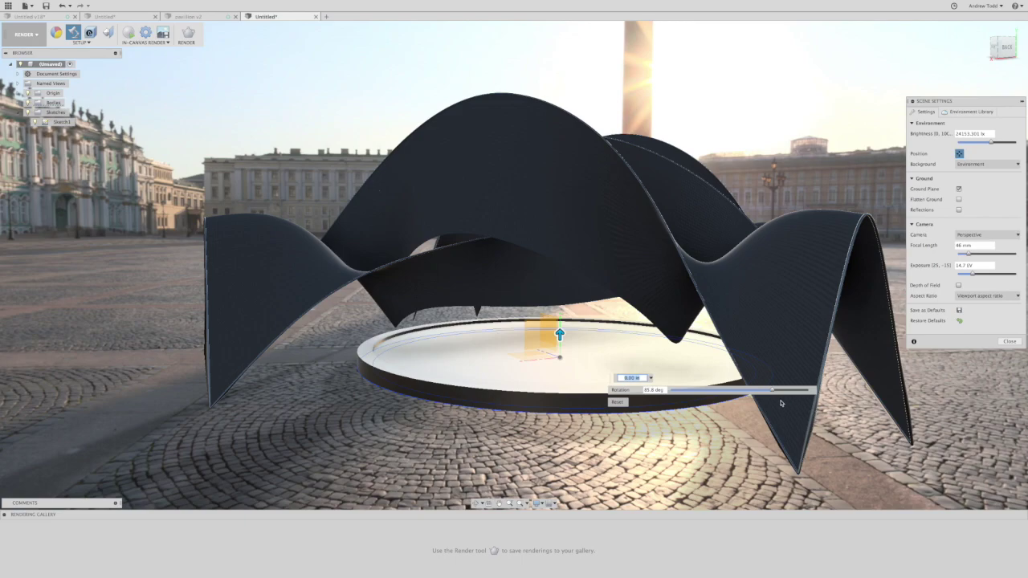
Step: Apply the Water - Clear appearance from the material library to the disc surface inside the pavilion's round base
left_click(967, 112)
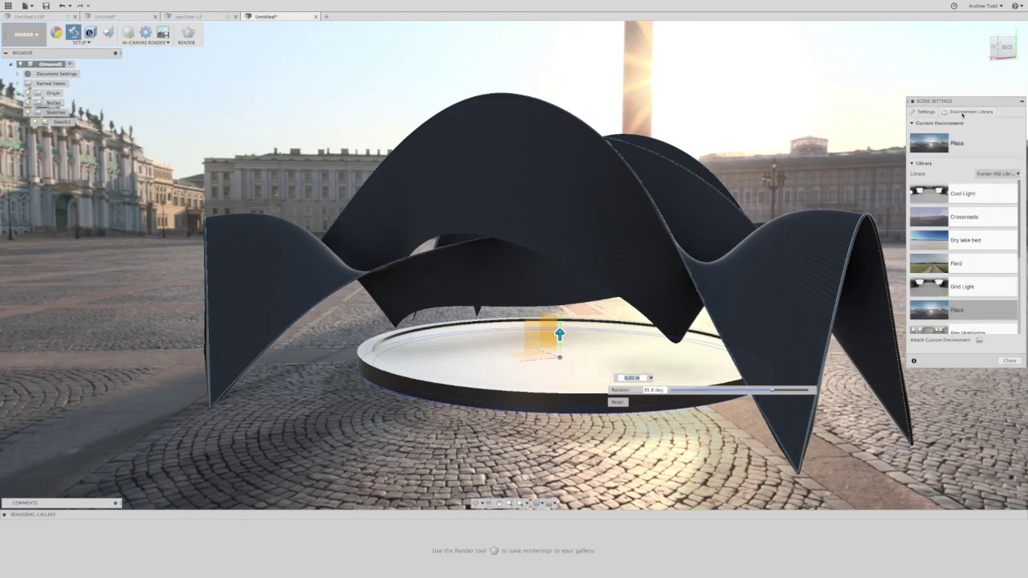
key("a")
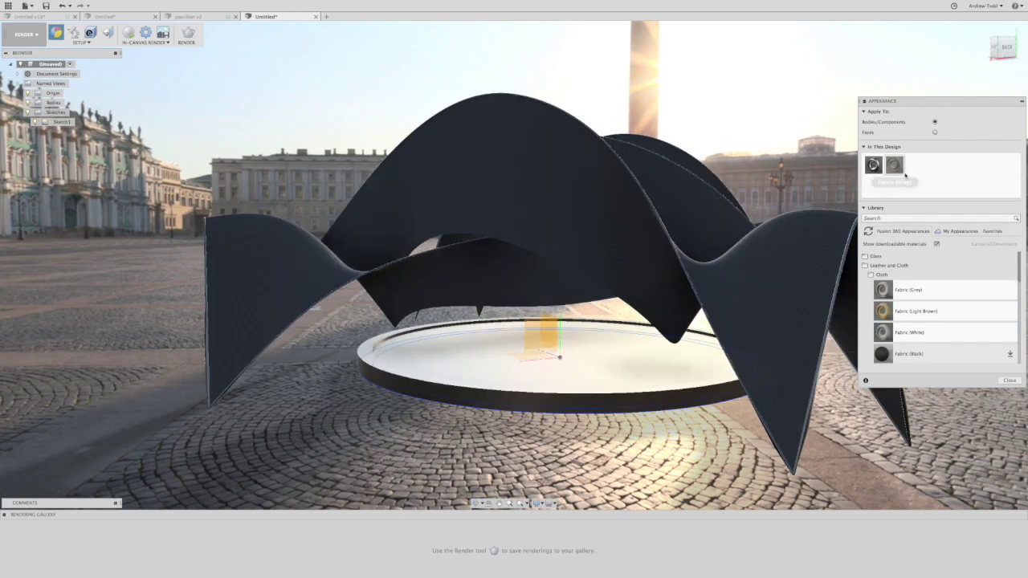
scroll(874, 283, "down", 3)
scroll(873, 283, "down", 3)
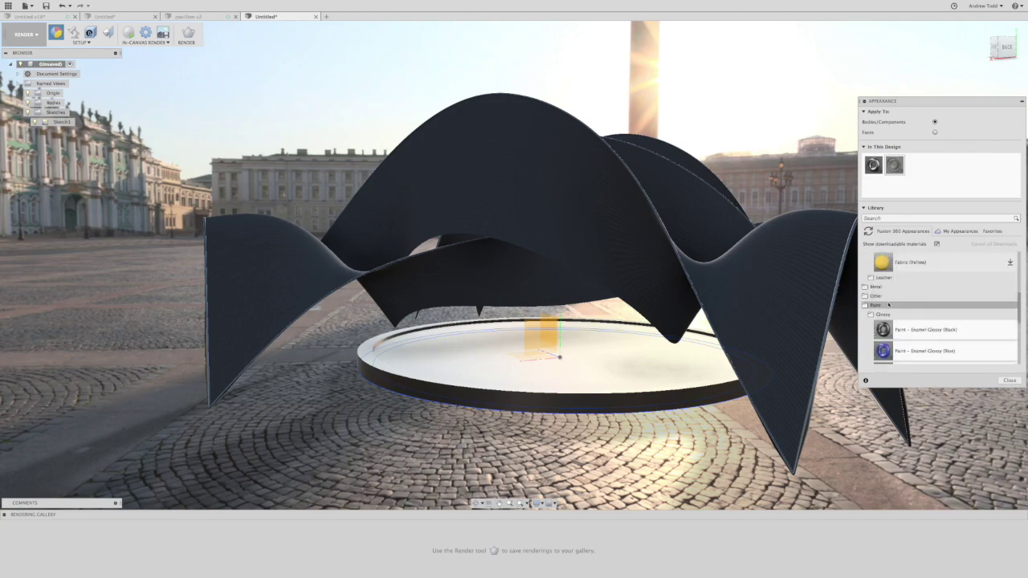
scroll(879, 305, "down", 5)
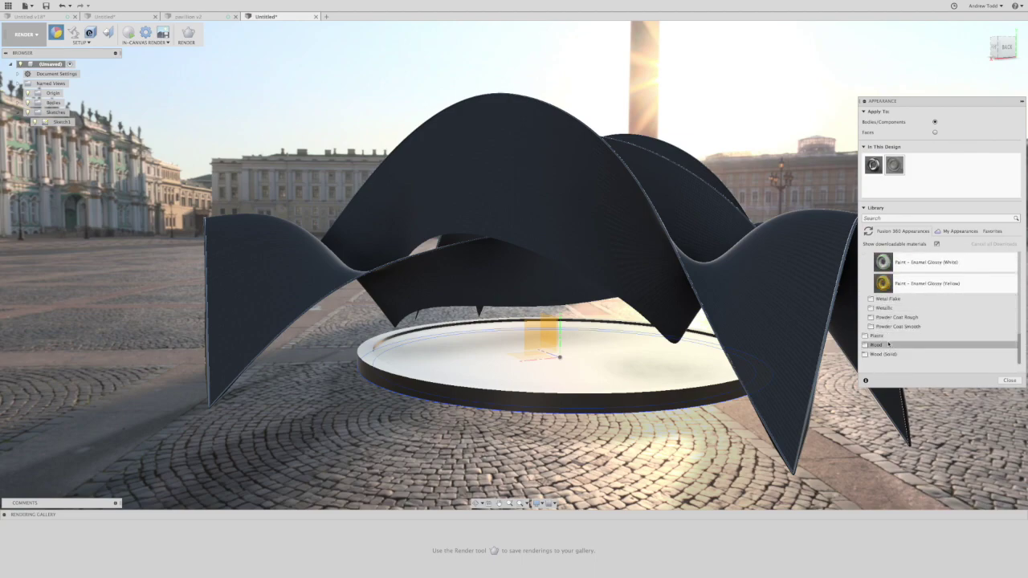
scroll(886, 343, "up", 5)
left_click(865, 296)
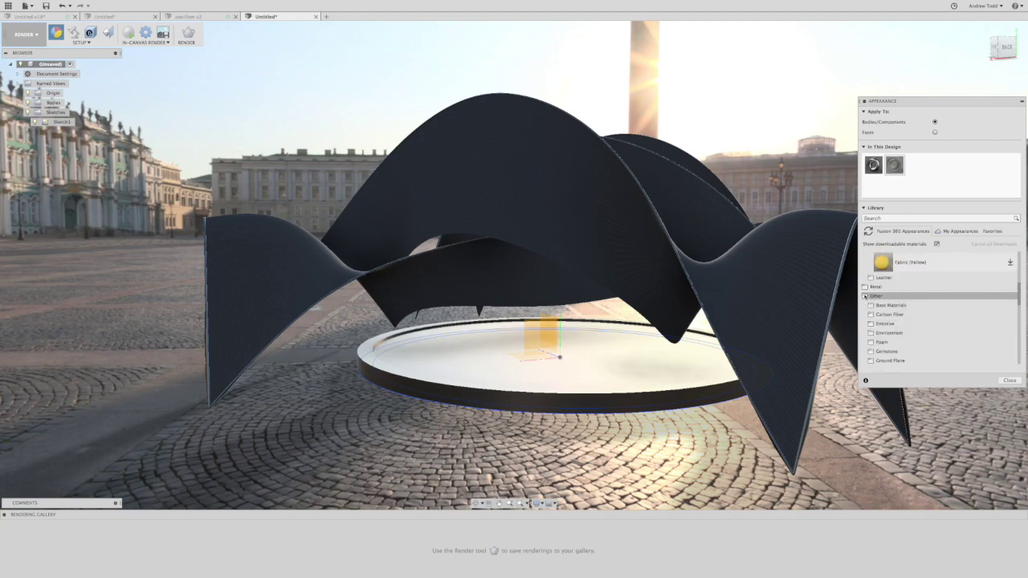
scroll(885, 329, "down", 3)
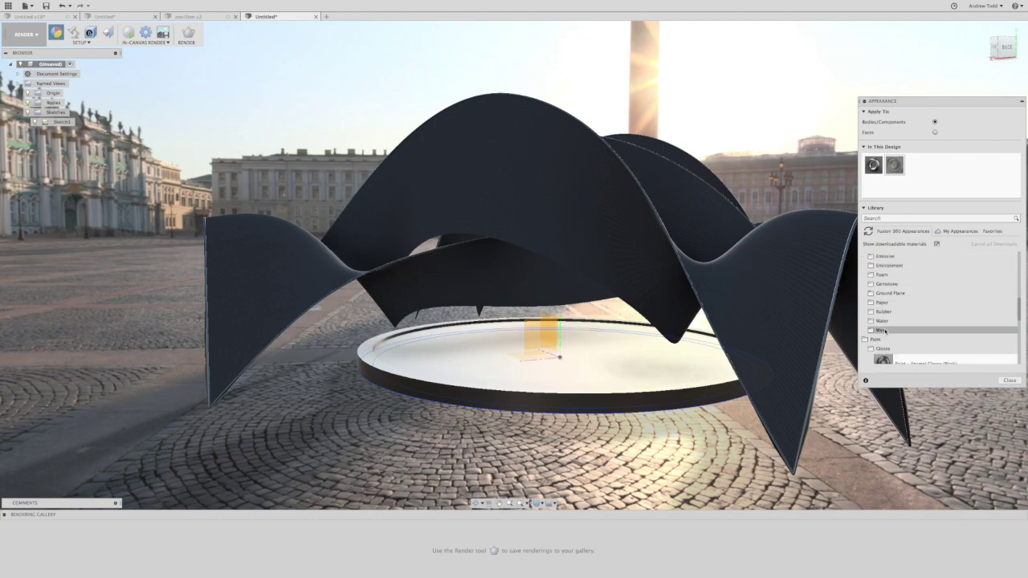
left_click(882, 321)
left_click_drag(887, 336, 644, 370)
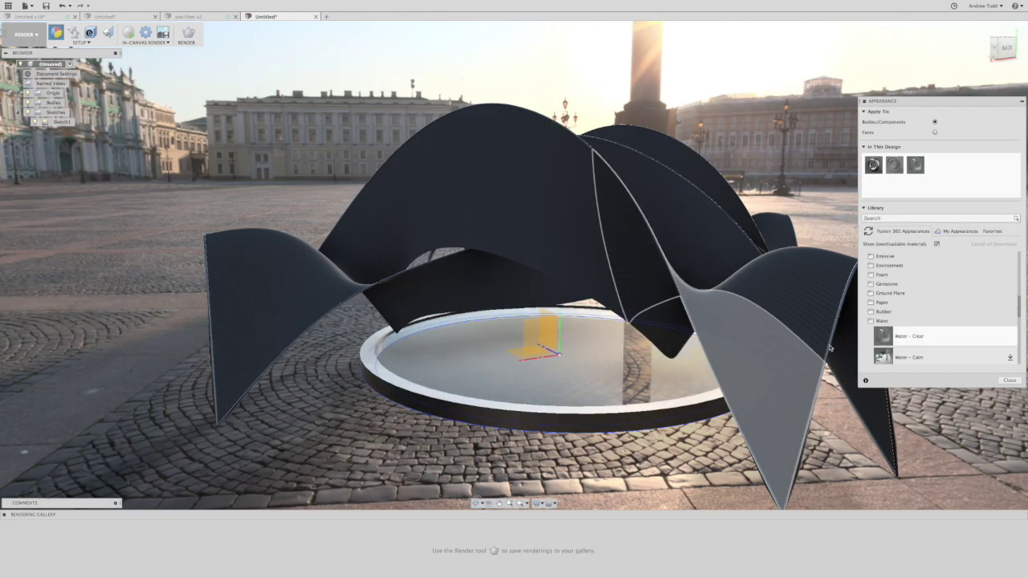
middle_click_drag(509, 371, 628, 351, "shift")
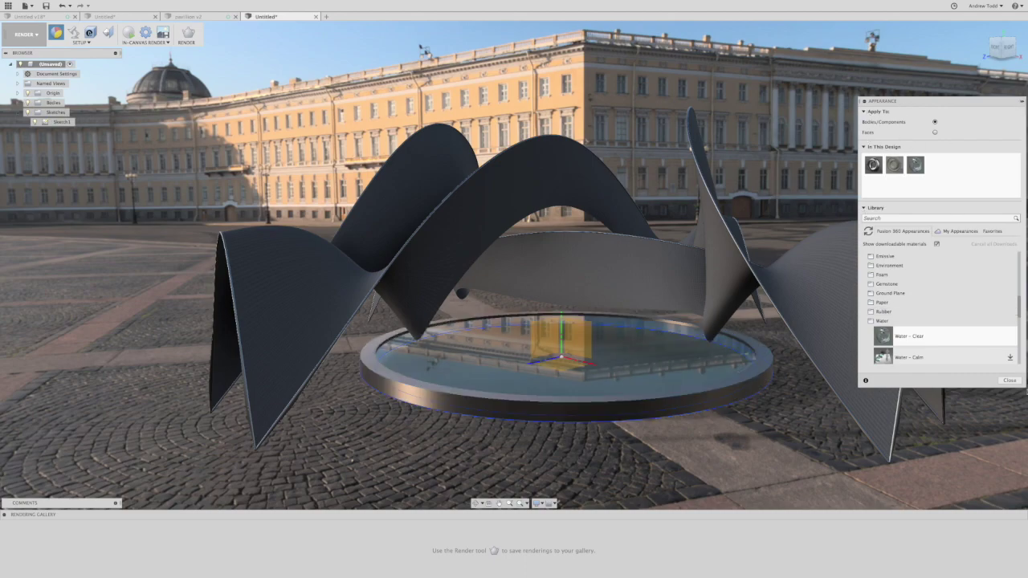
left_click(1009, 381)
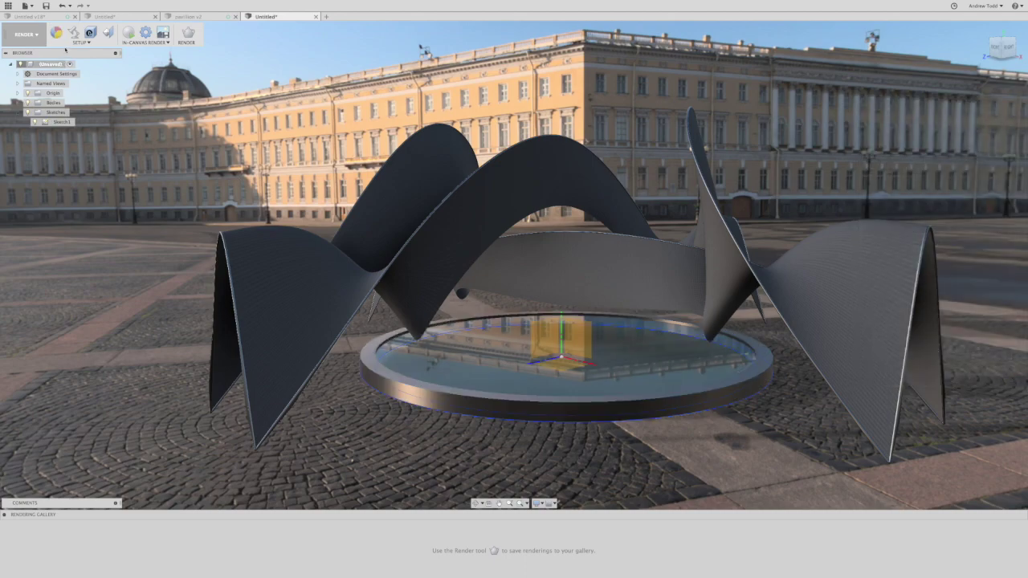
Step: Examine the arched surfaces and the water basin from several sides, close up and from high above the plaza
middle_click_drag(506, 172, 495, 165, "shift")
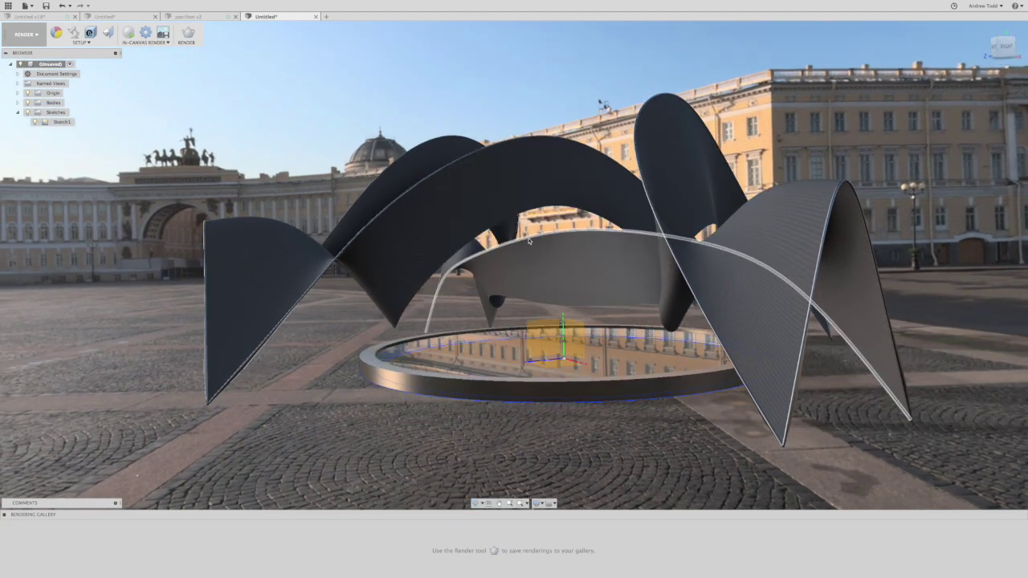
scroll(531, 240, "up", 3)
middle_click_drag(530, 241, 888, 236, "shift")
middle_click_drag(611, 221, 610, 316, "shift")
scroll(549, 250, "down", 4)
middle_click_drag(526, 250, 492, 244, "shift")
scroll(492, 243, "up", 4)
scroll(491, 244, "up", 5)
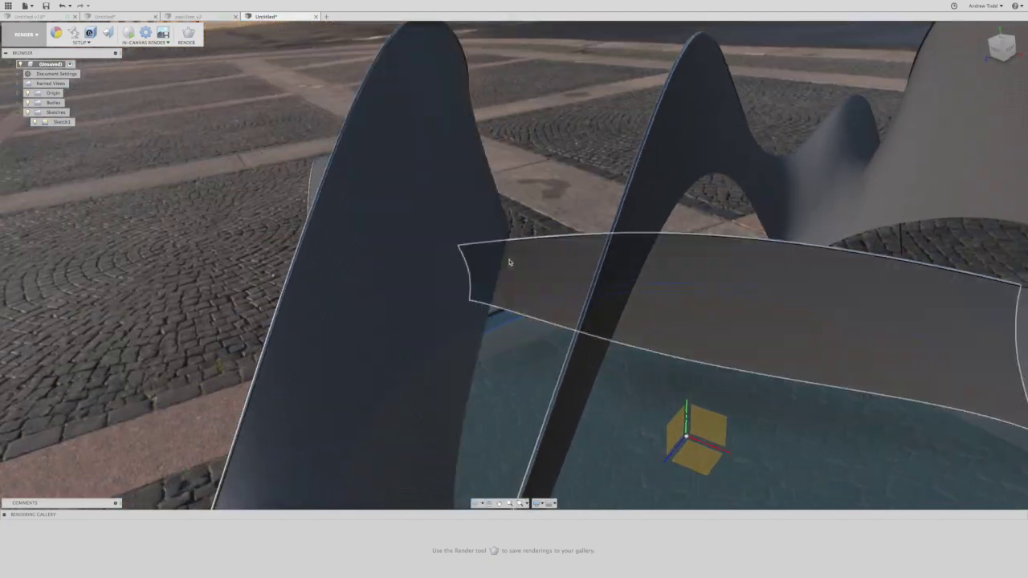
scroll(499, 260, "down", 6)
middle_click_drag(498, 259, 482, 153, "shift")
scroll(677, 192, "down", 10)
mouse_move(610, 233)
middle_mouse_down("shift")
mouse_move(615, 212)
mouse_move(619, 221)
middle_mouse_up("shift")
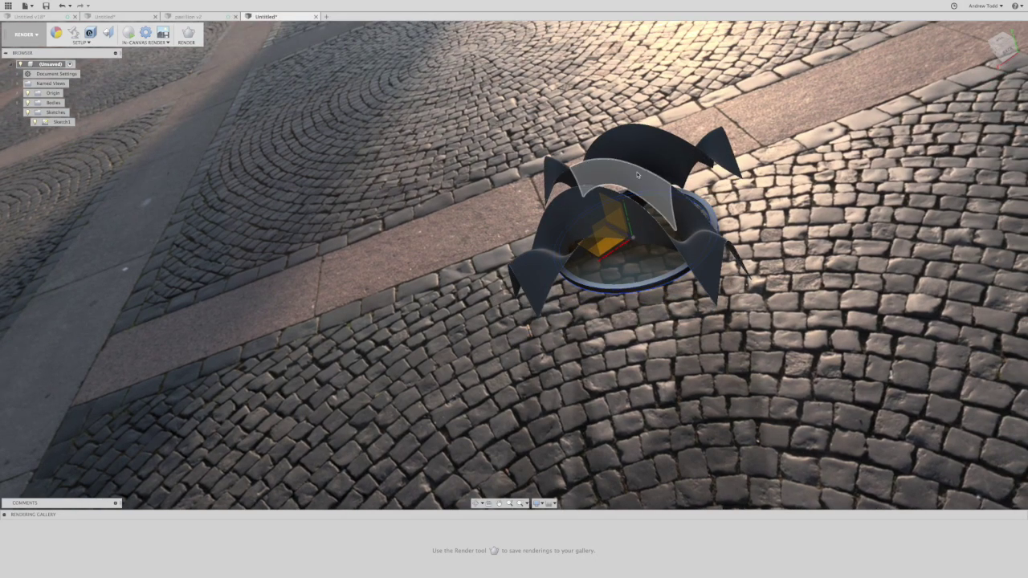